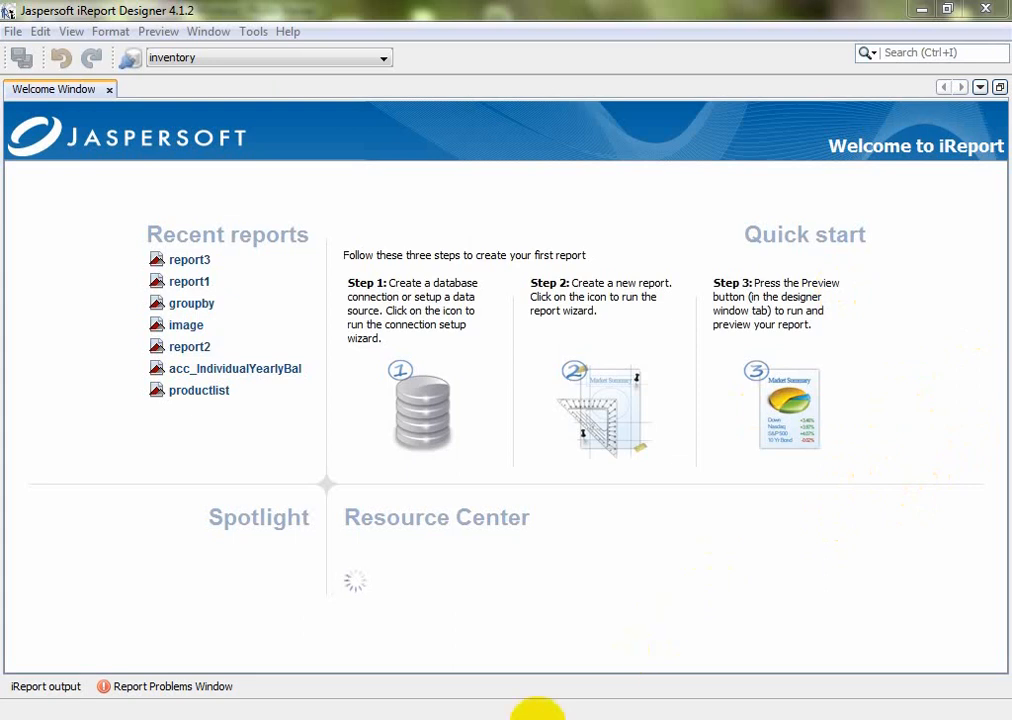
Show subreport_table_structure.PNG in Photo Viewer, then move to the sample invoice layout picture
click(555, 718)
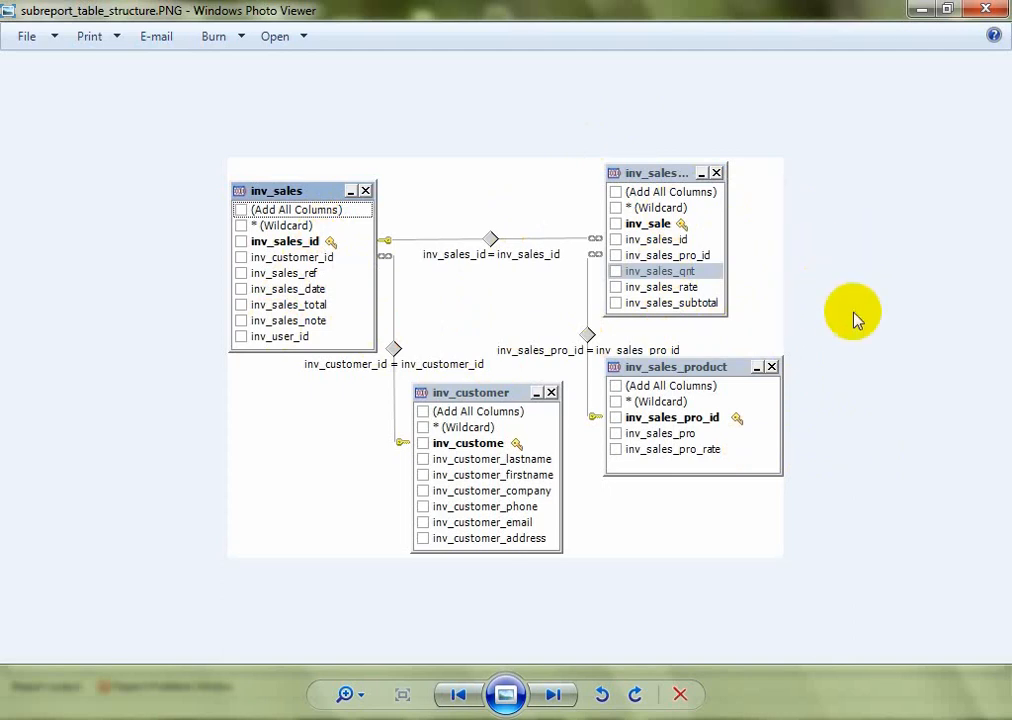
key(Left)
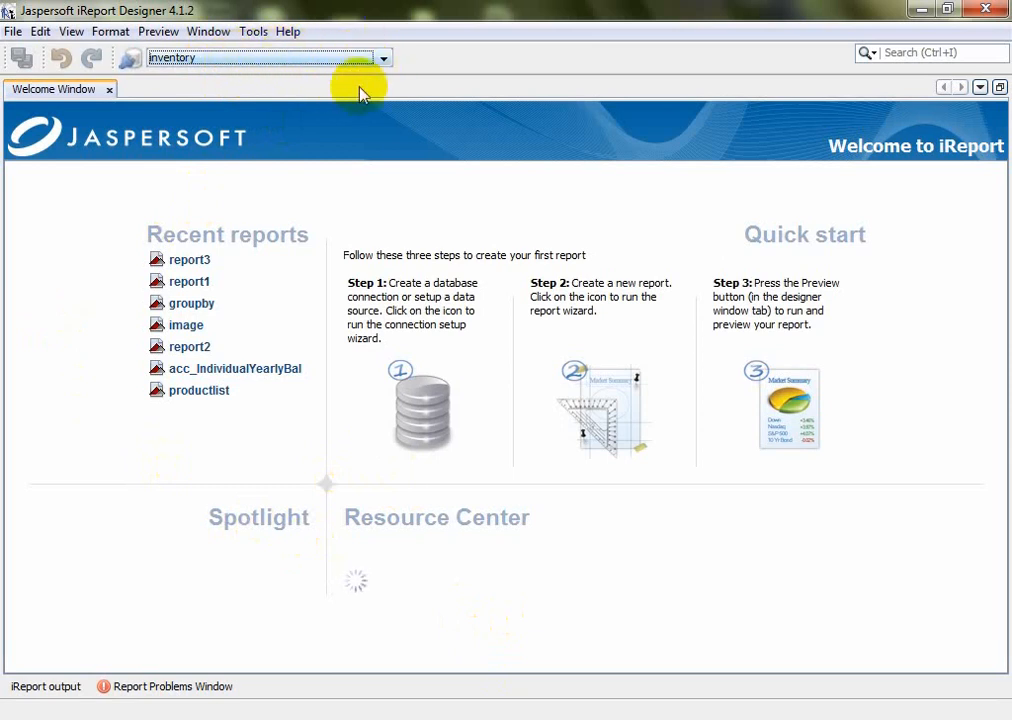
Start a new Cherry-template report named mainreport
click(621, 415)
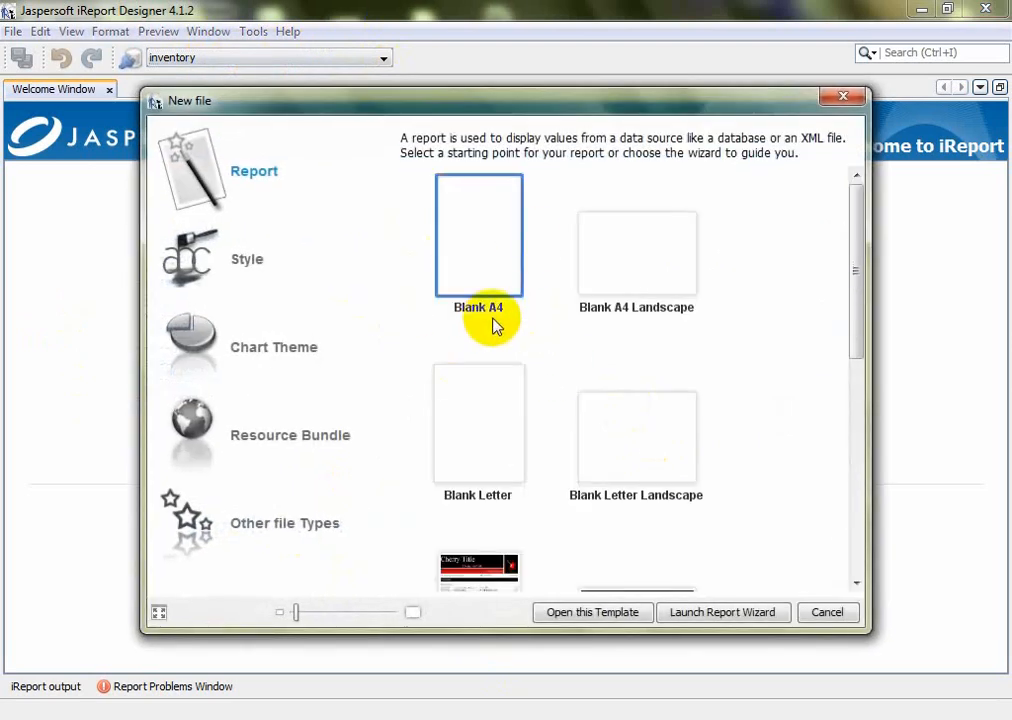
drag(856, 241, 855, 305)
click(466, 292)
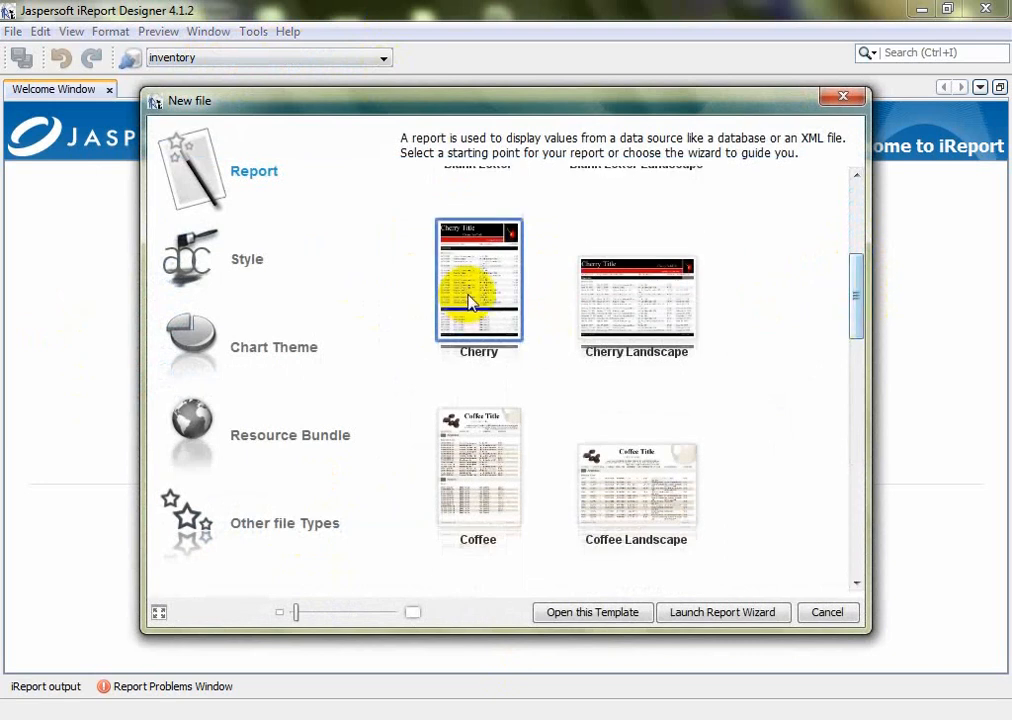
click(714, 612)
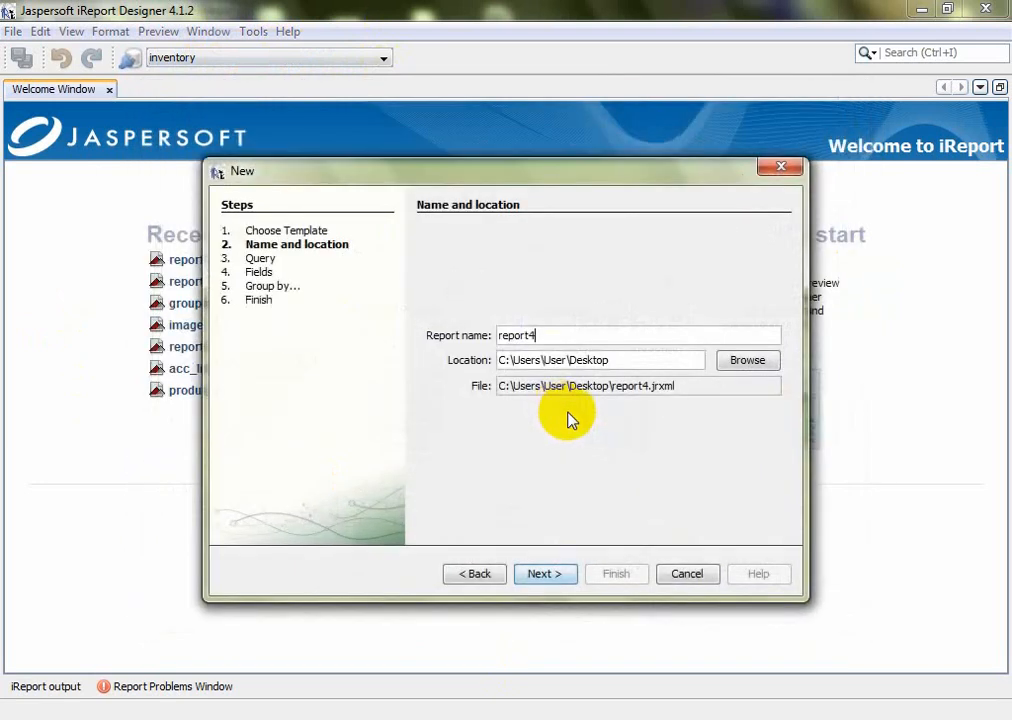
drag(555, 333, 499, 336)
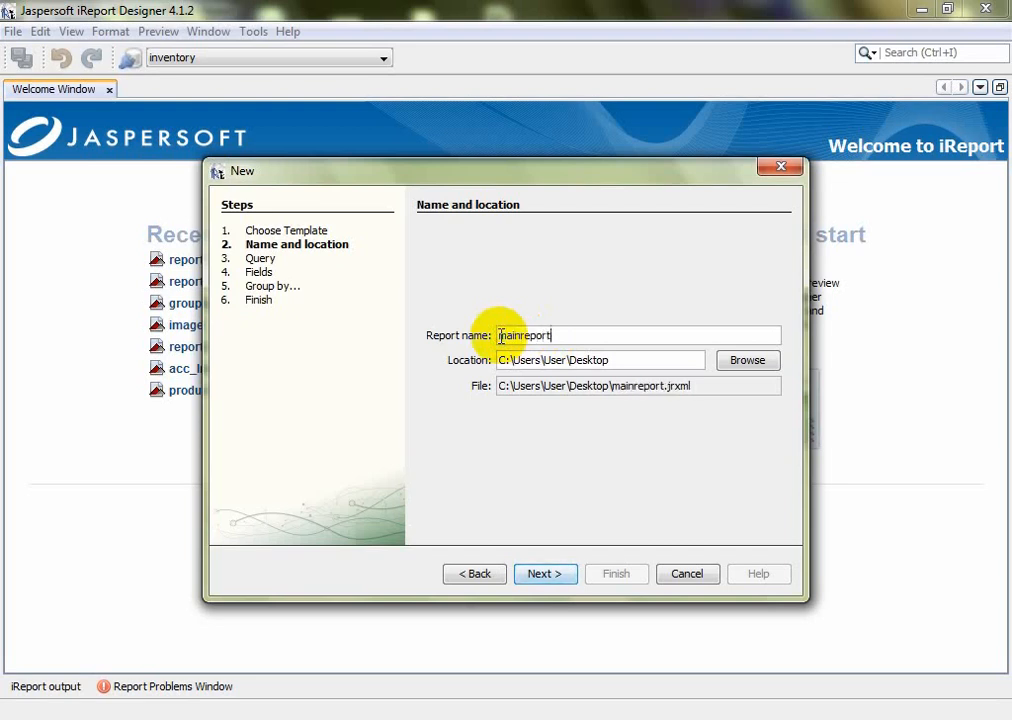
click(548, 574)
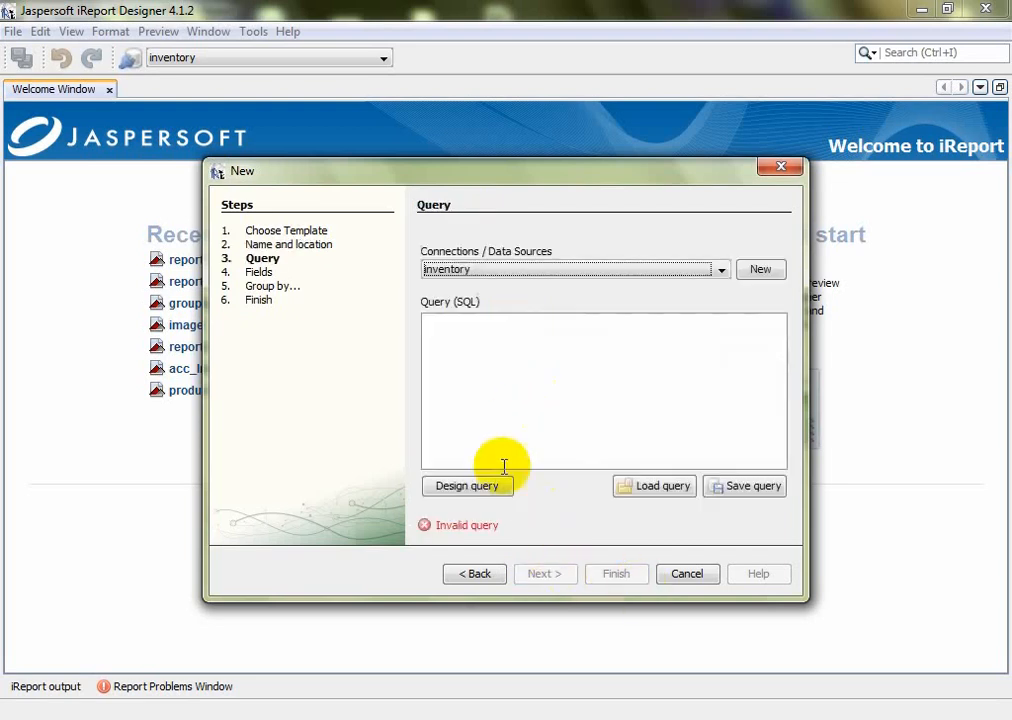
Paste the invoice-and-customer SQL query, add all six fields, and generate the report
click(495, 364)
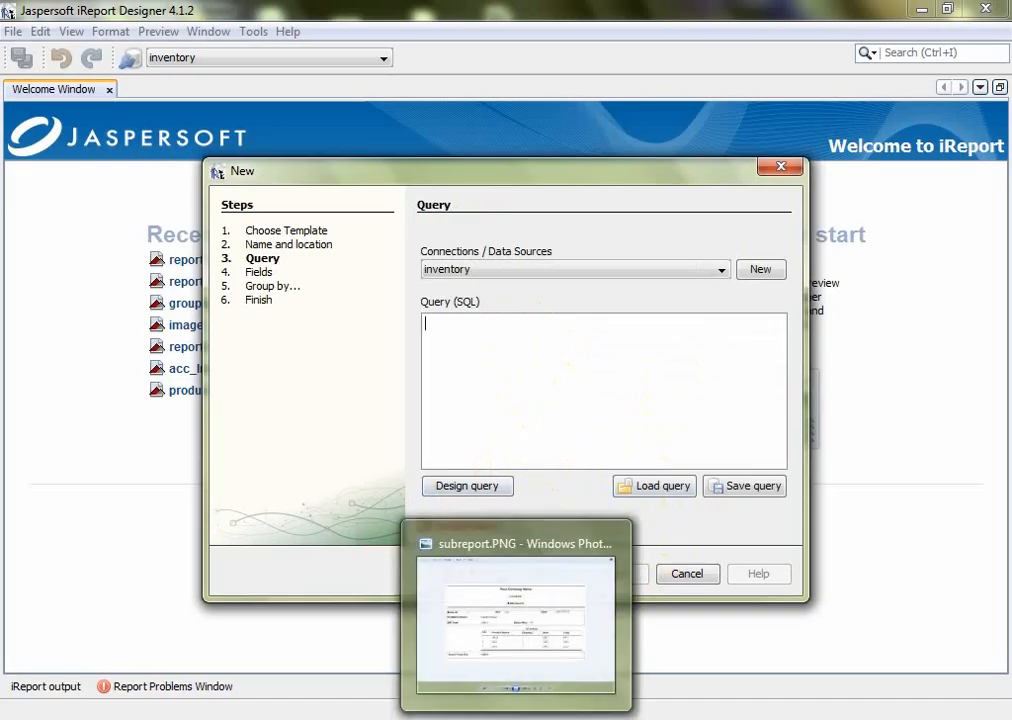
click(512, 615)
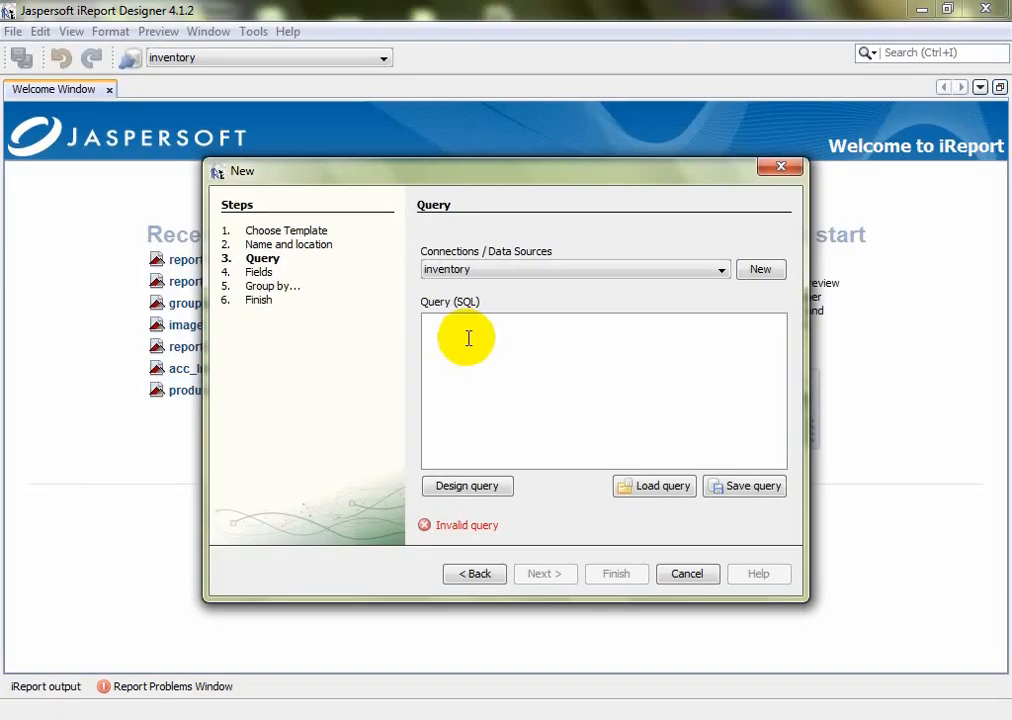
text(SELECT inv_sales_id, concat(upper(left(inv_customer_firstname,1)), LOWER(SUBSTRING(inv_customer_firstname, 2)),' ', upper(left(inv_customer_lastname,1)), LOWER(SUBSTRING(inv_customer_lastname, 2))) as name, inv_sales_ref, inv_sales_date, inv_sales_total, inv_sales_note FROM inv_sales, inv_customer where inv_sales.inv_customer_id=inv_customer.inv_customer_id and inv_sales_id=1;)
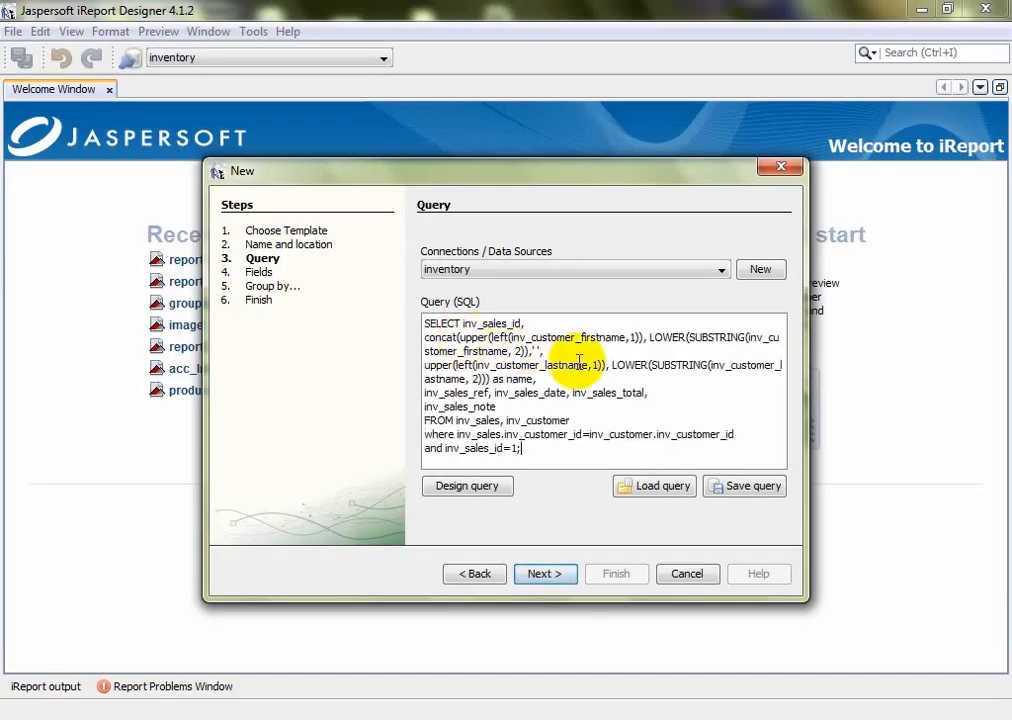
click(556, 574)
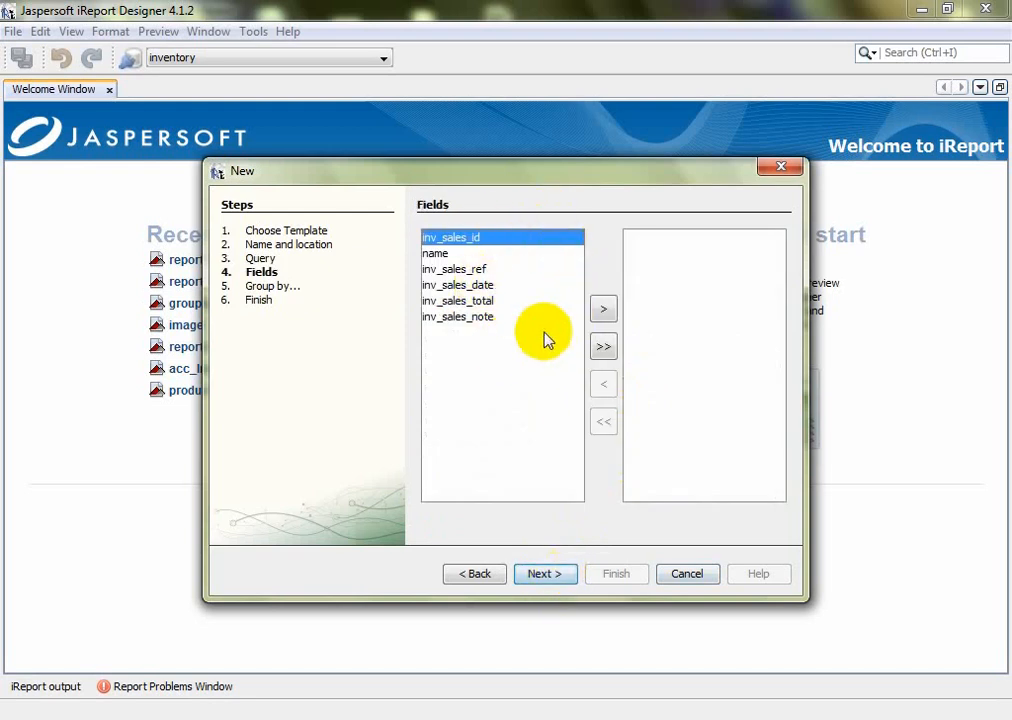
click(603, 347)
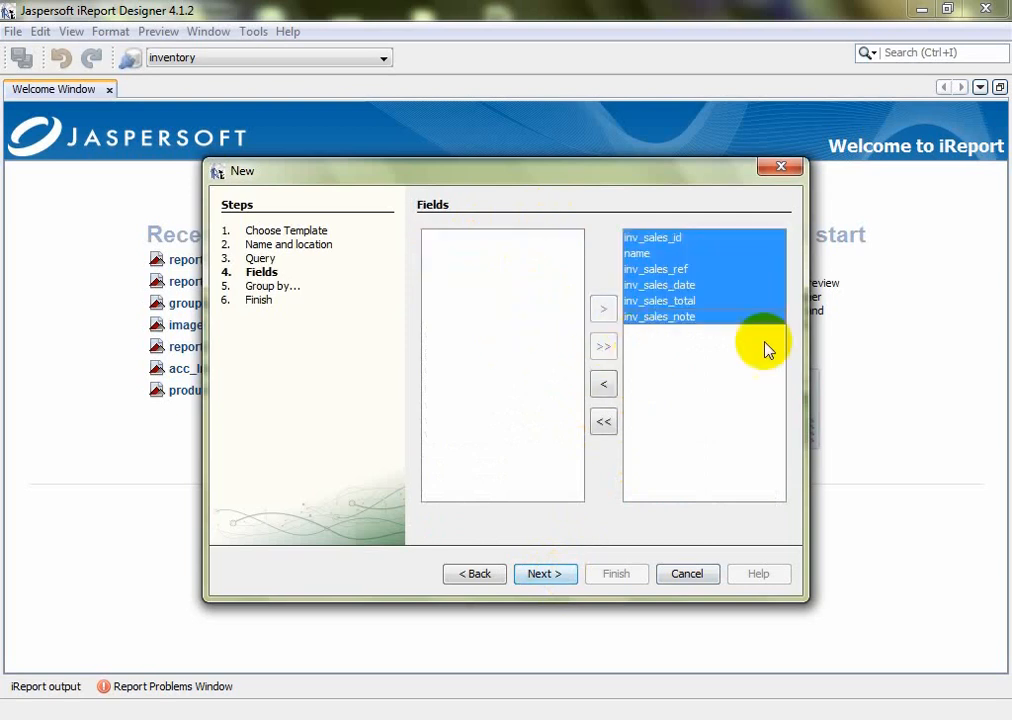
click(545, 574)
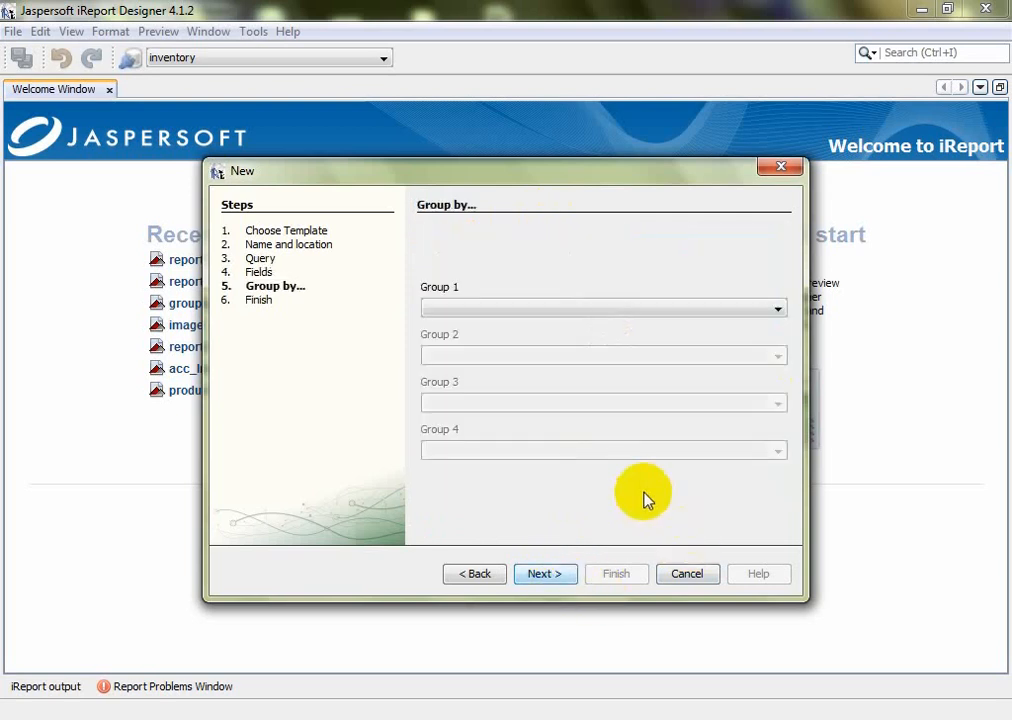
click(555, 578)
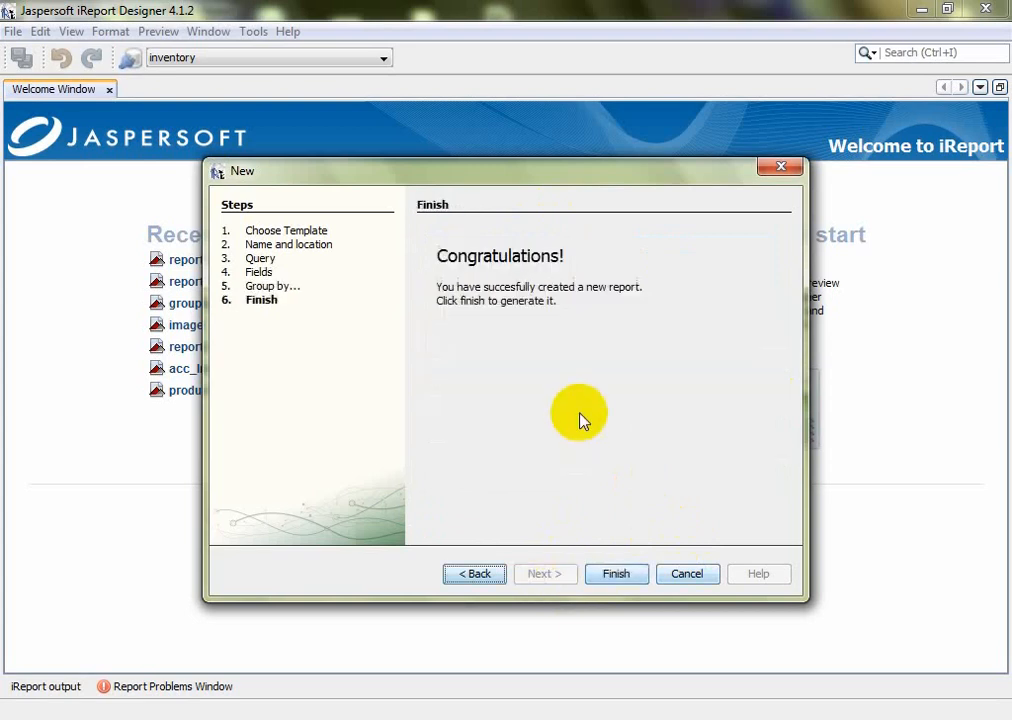
click(614, 572)
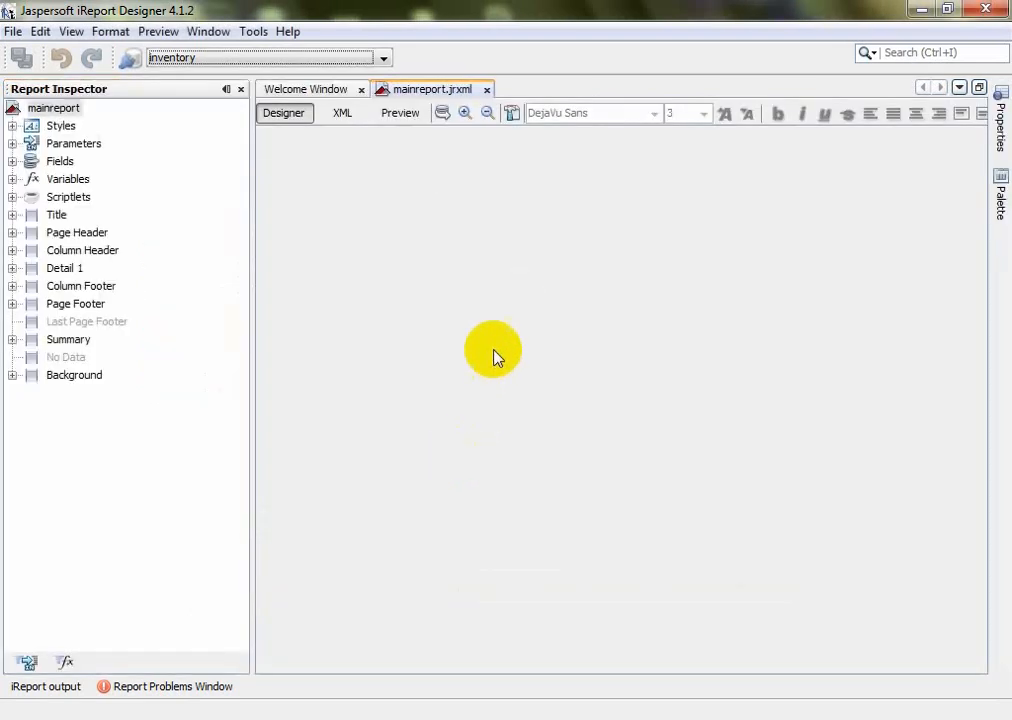
click(443, 114)
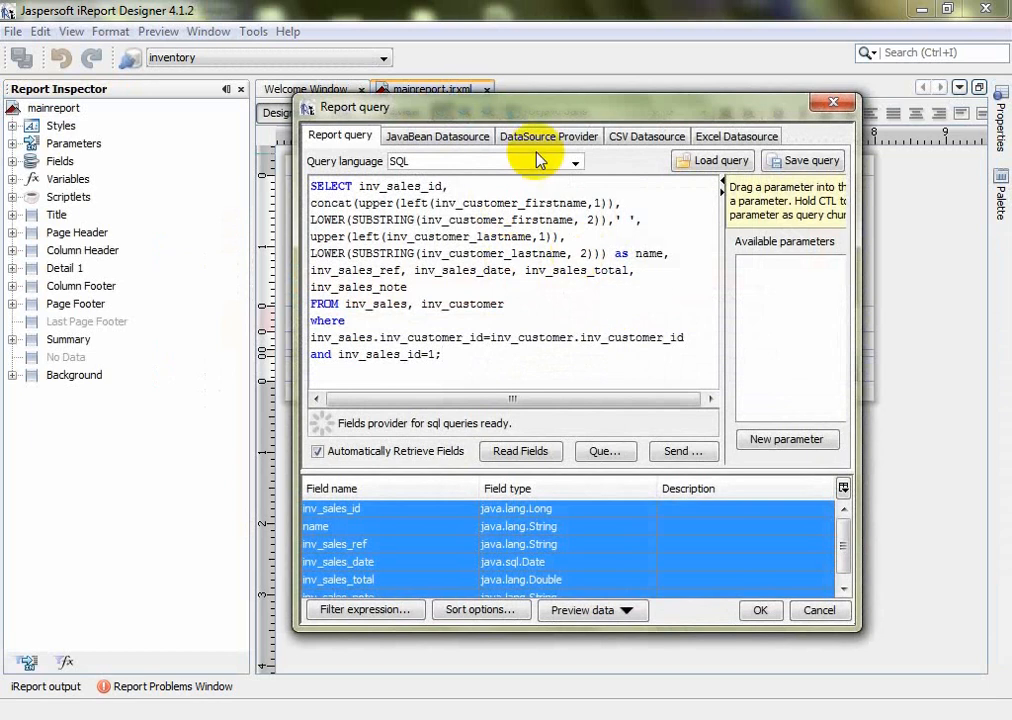
Check the inv_sales_id=1 query condition, then preview the single invoice 1 row
drag(542, 118, 514, 88)
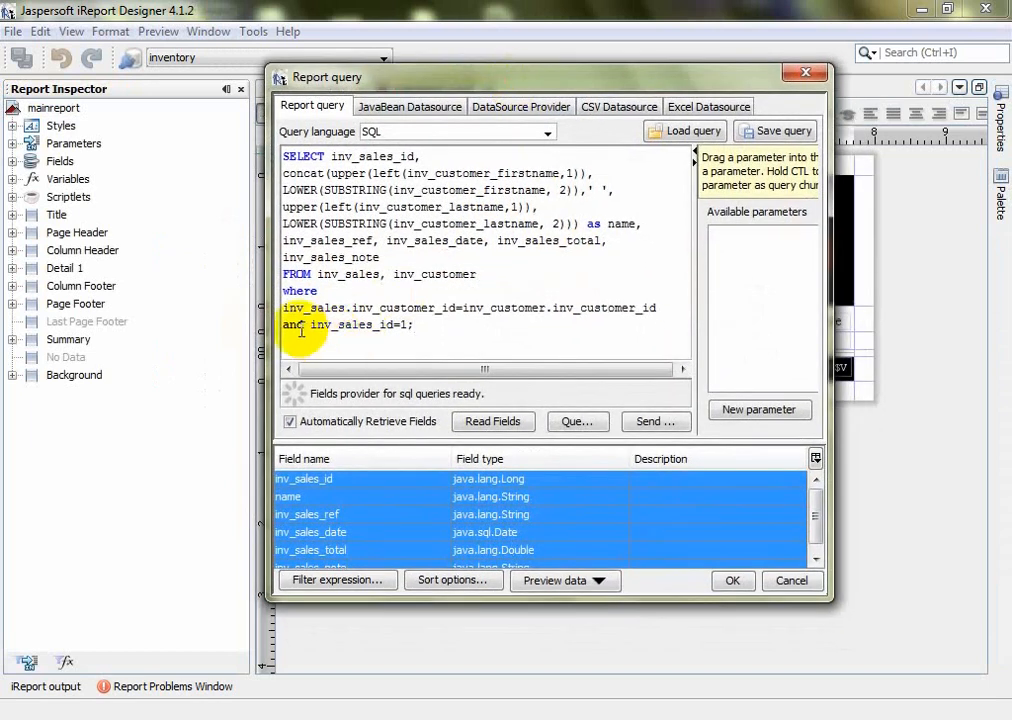
drag(314, 327, 402, 327)
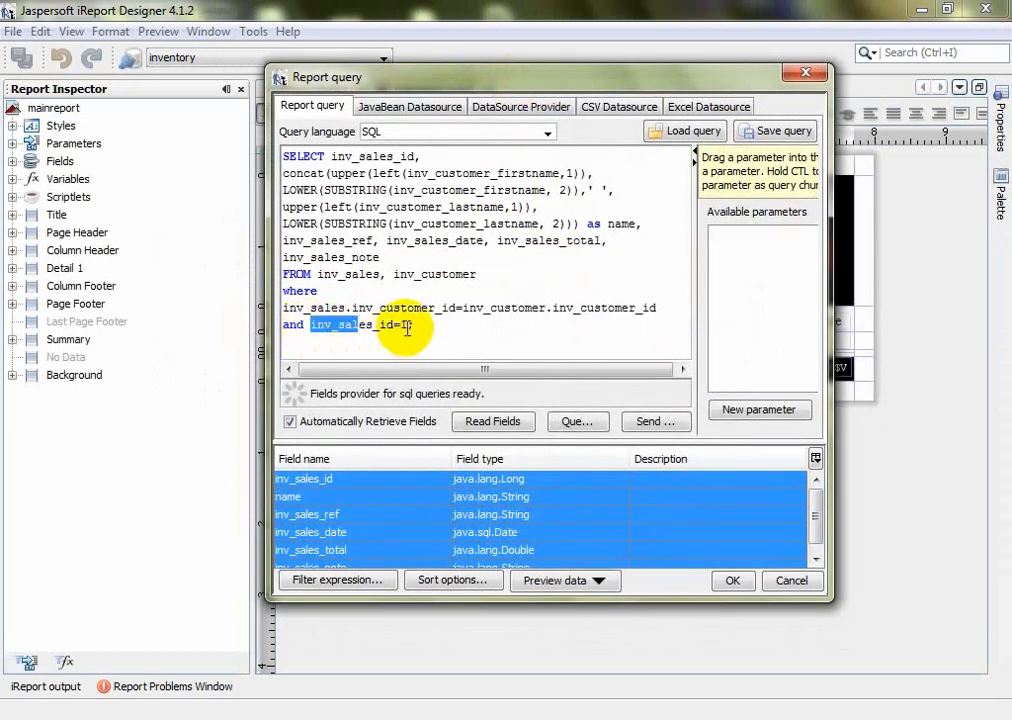
click(399, 326)
text(=)
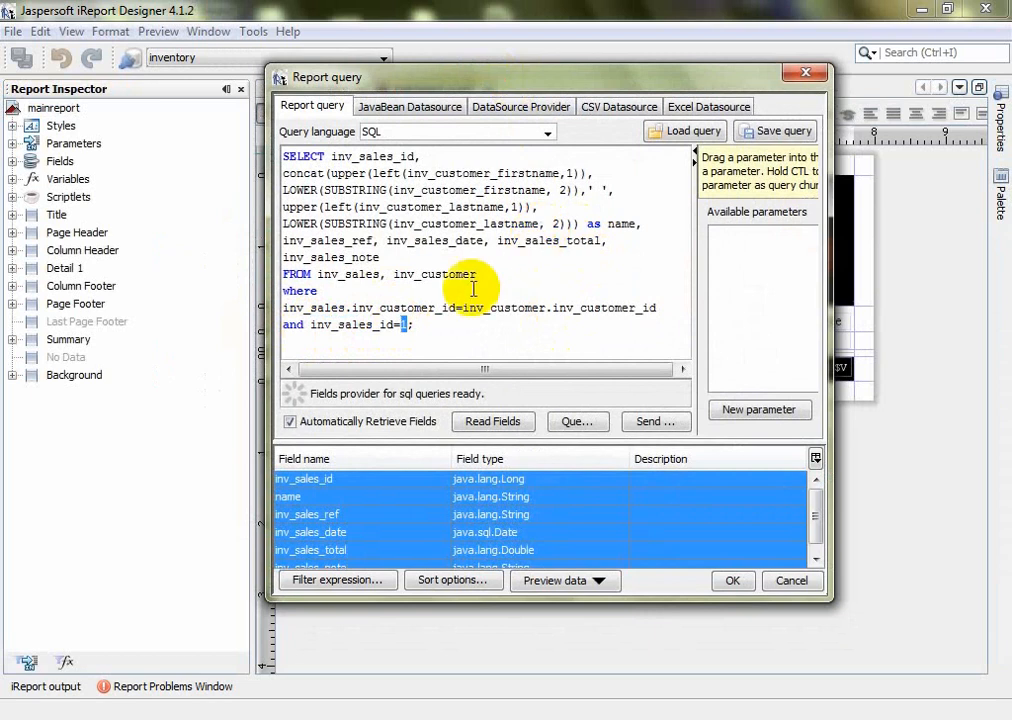
click(804, 72)
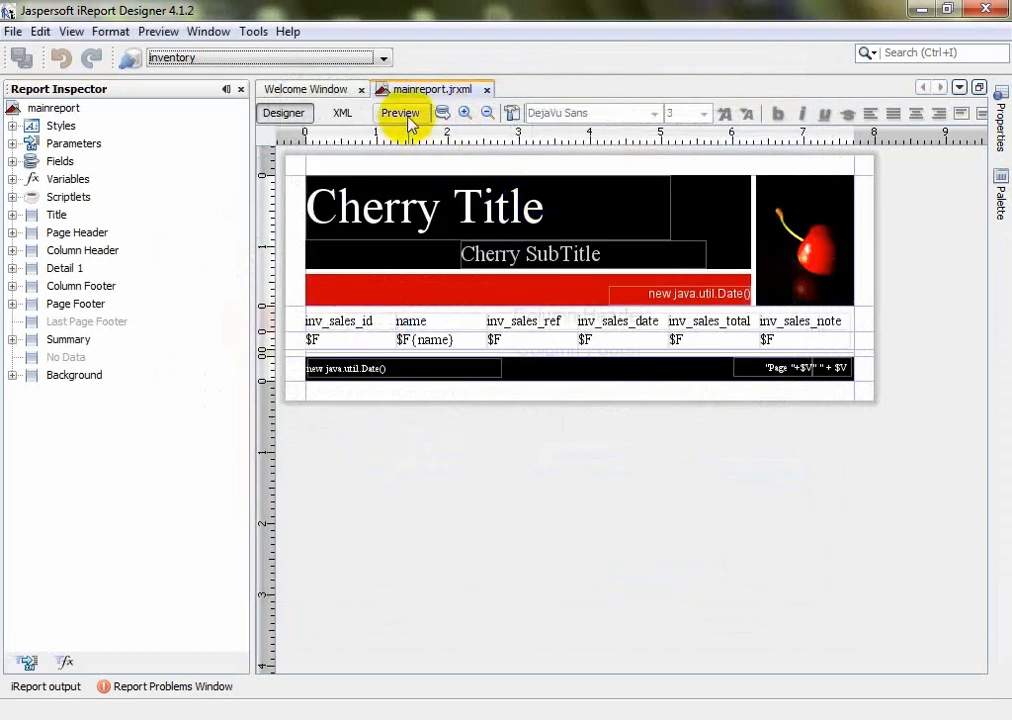
click(400, 113)
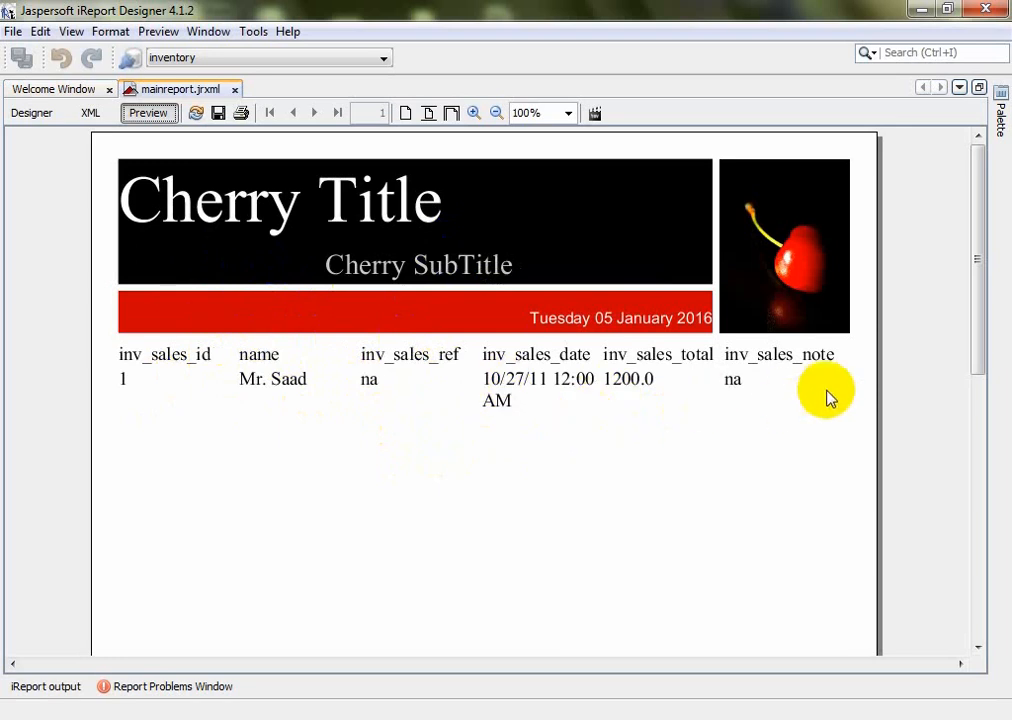
click(21, 114)
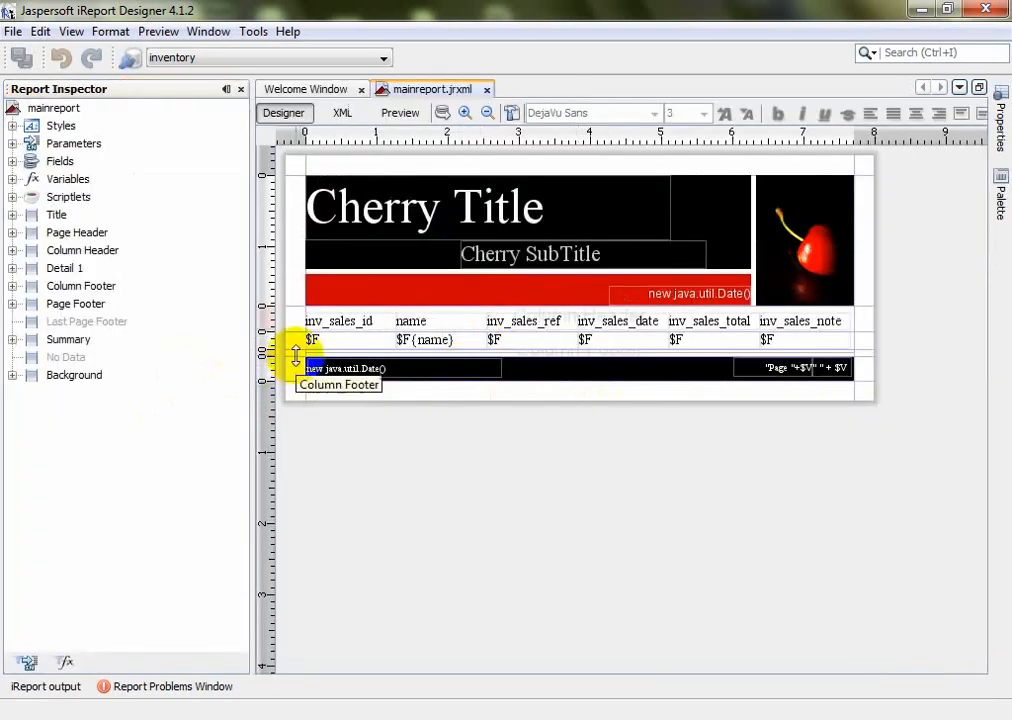
Enlarge the Detail band and give the inv_sales_date field a dd/MM/yyyy date pattern
drag(294, 353, 300, 408)
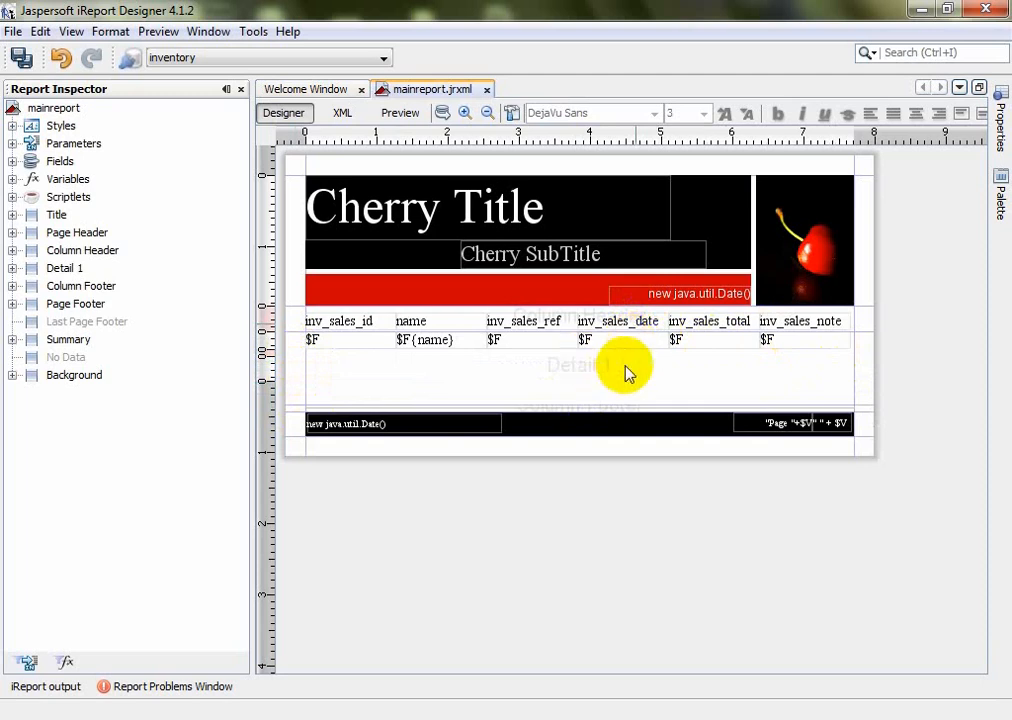
click(554, 304)
click(618, 342)
click(1000, 110)
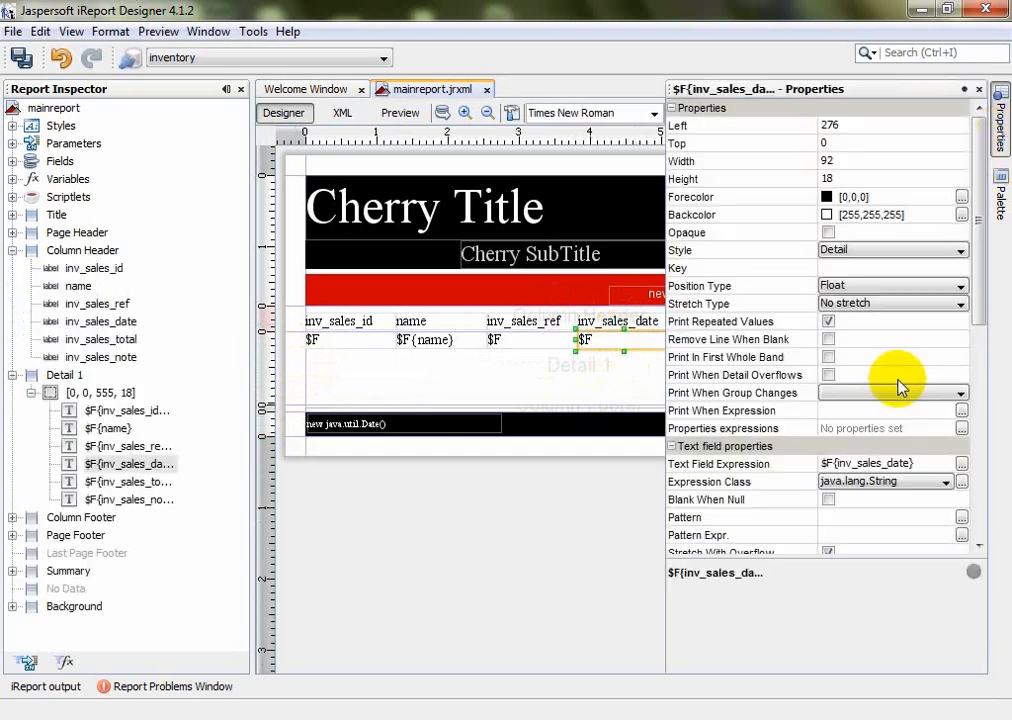
click(964, 517)
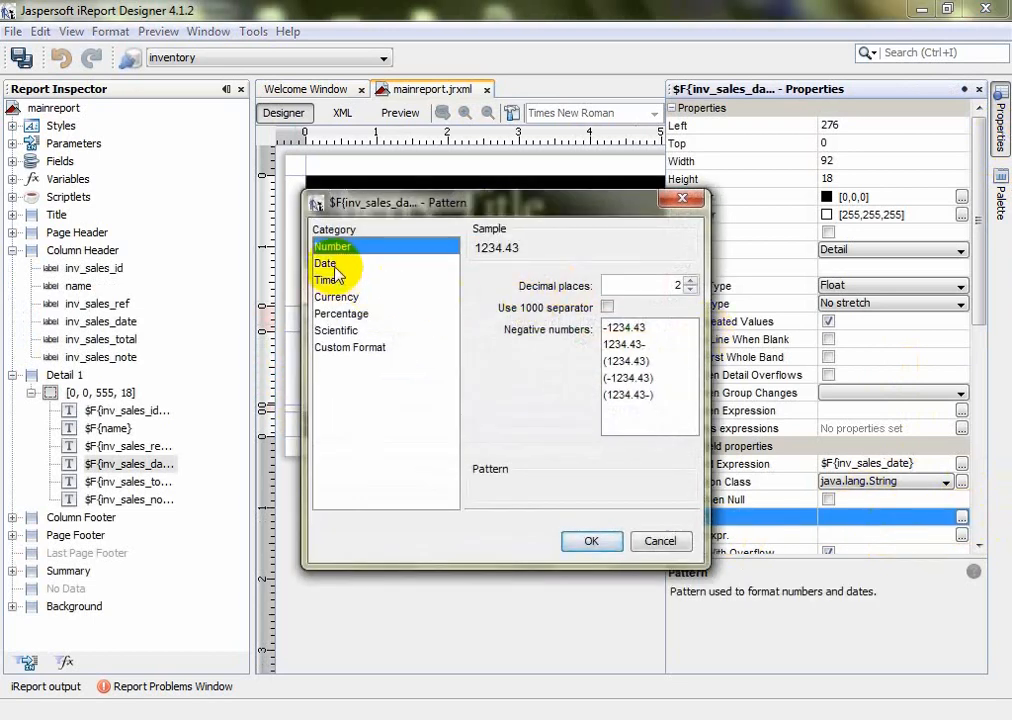
click(330, 263)
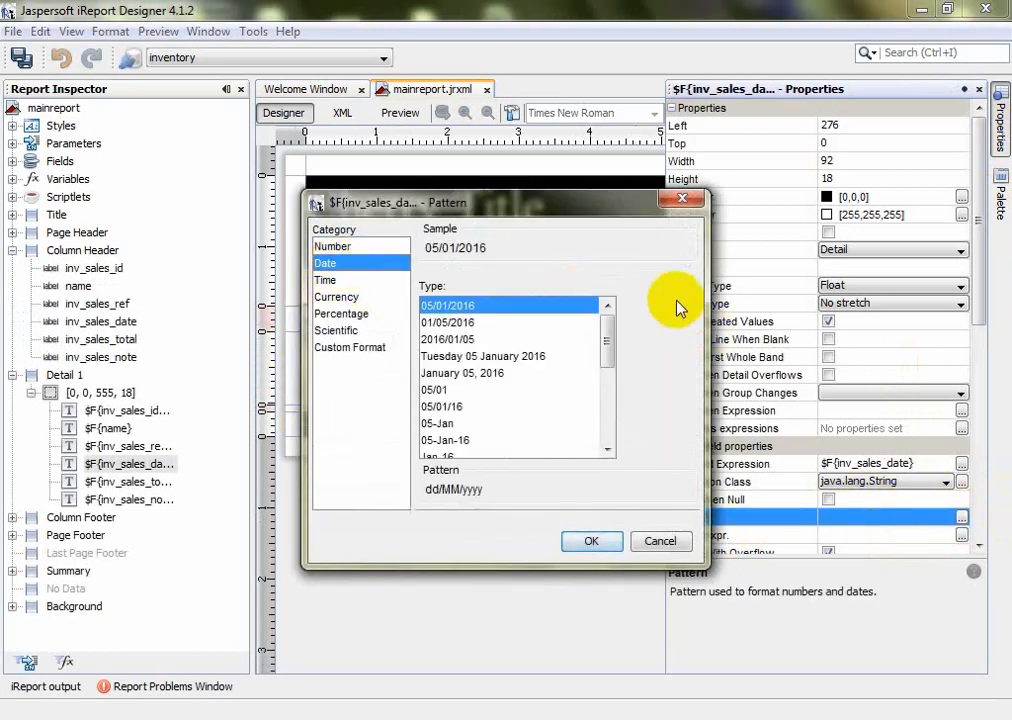
click(456, 323)
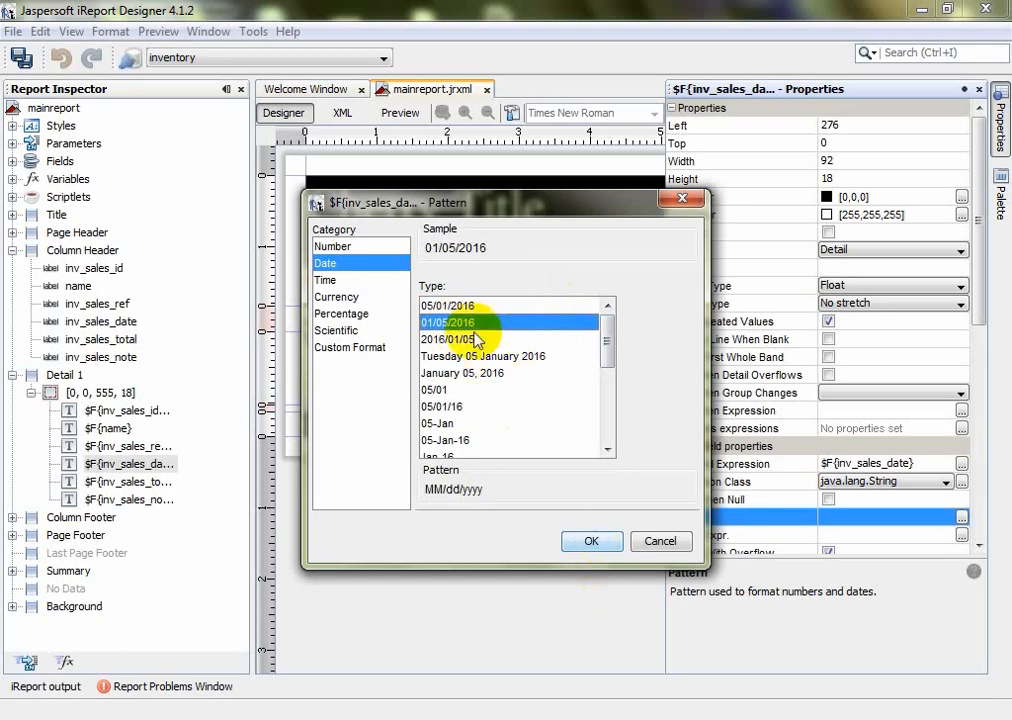
click(445, 305)
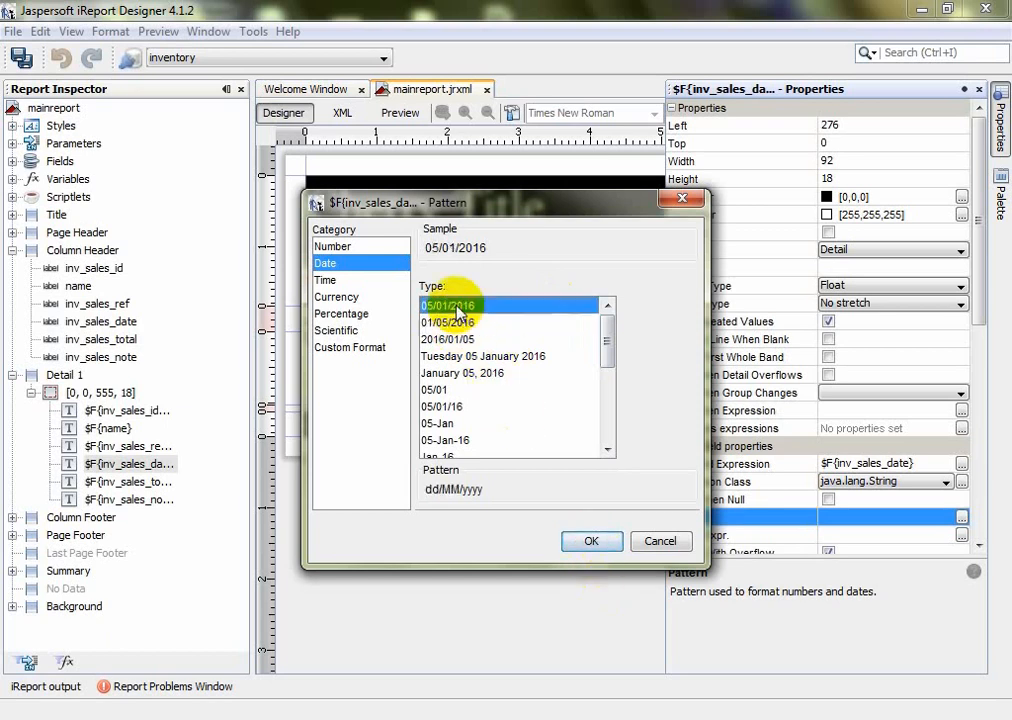
click(591, 541)
click(590, 448)
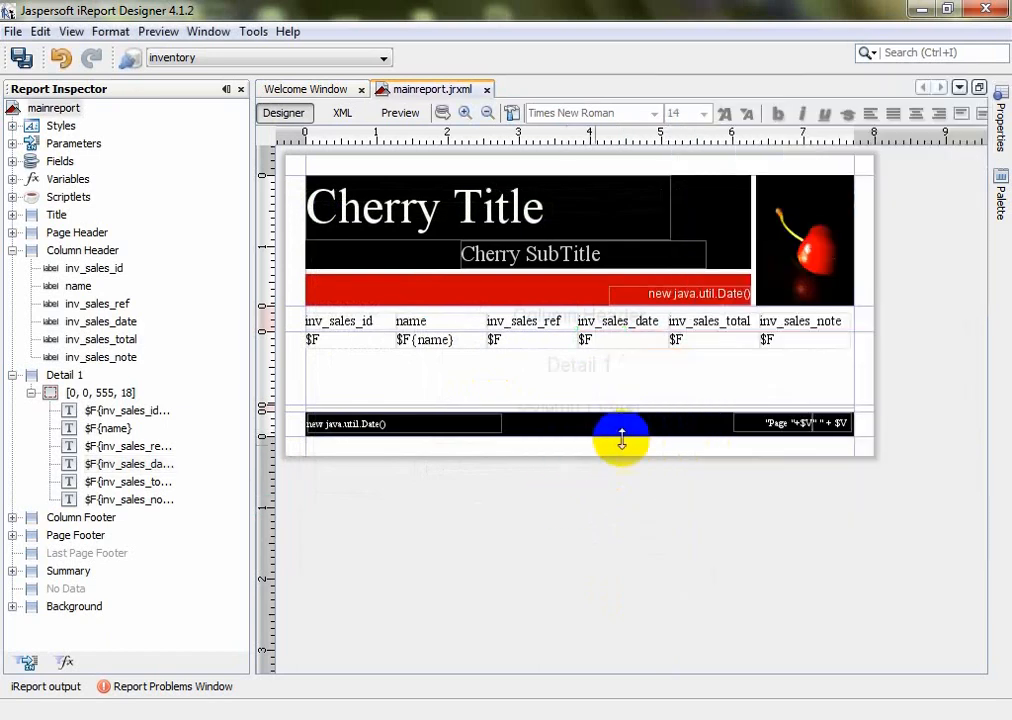
Rename the first three column headings to Sales Id, Customer Name and Sales Ref
click(722, 342)
click(345, 325)
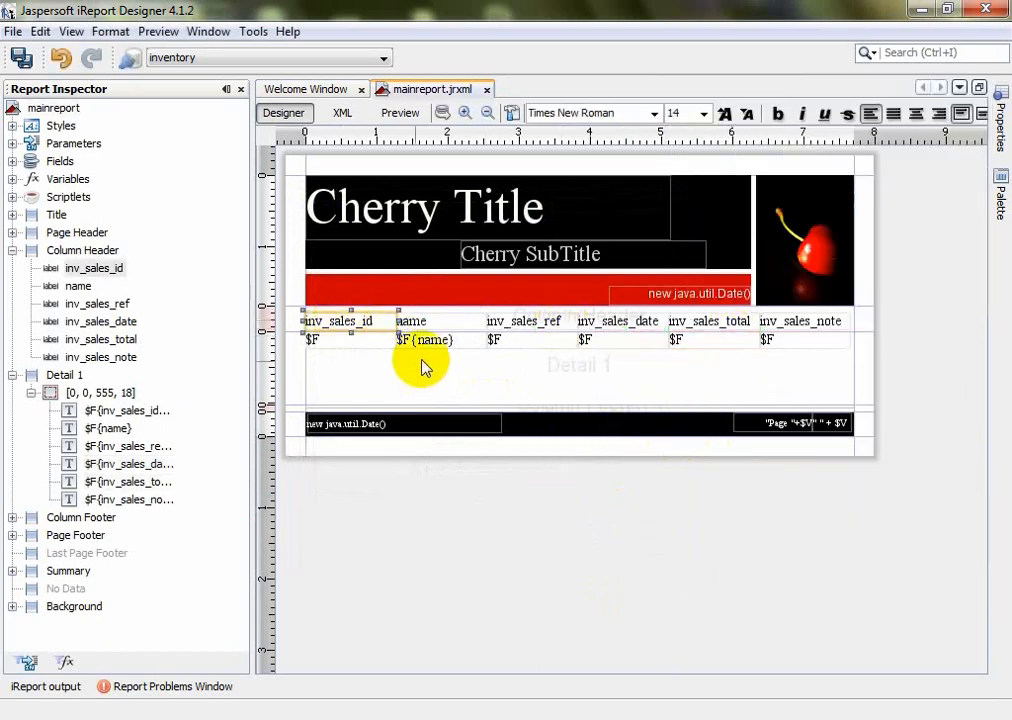
double_click(361, 322)
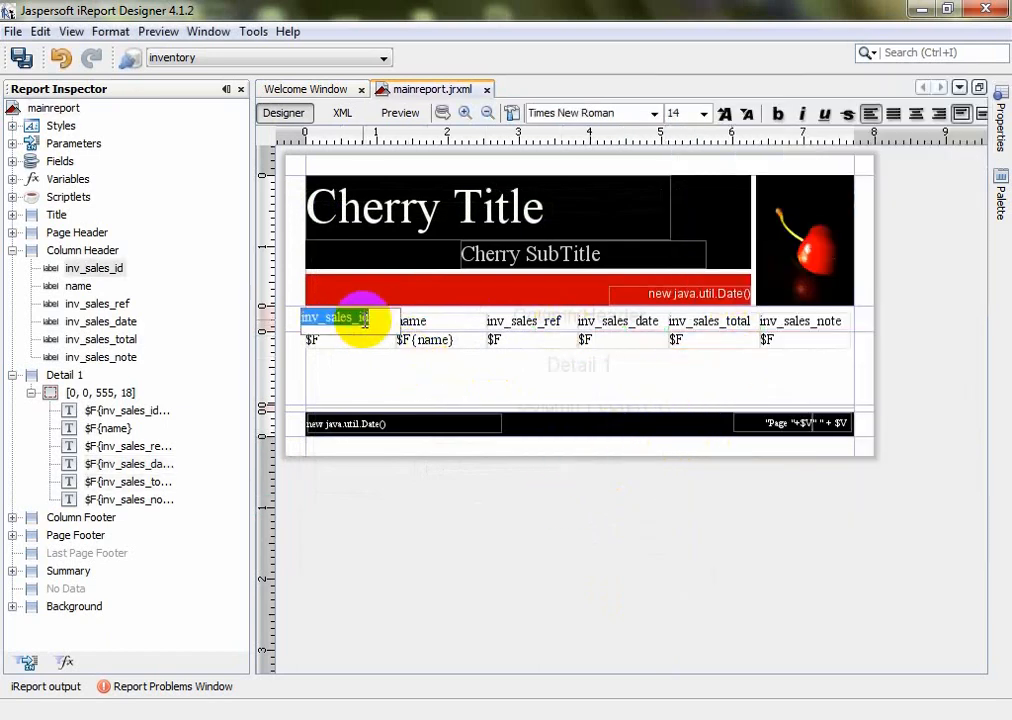
text(Sales)
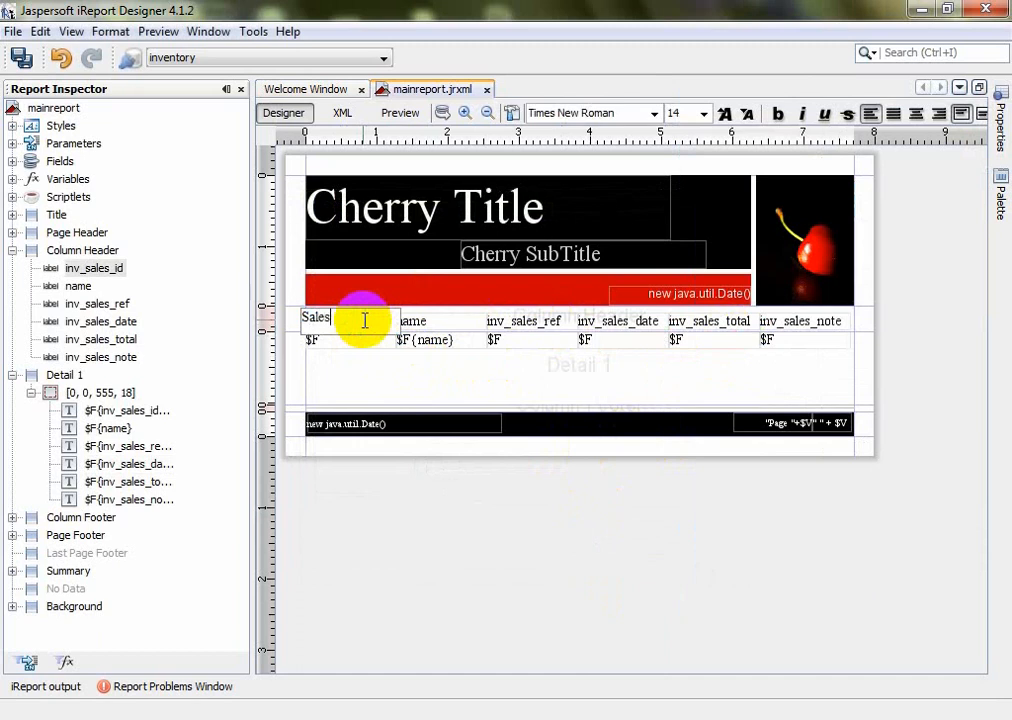
text( Id)
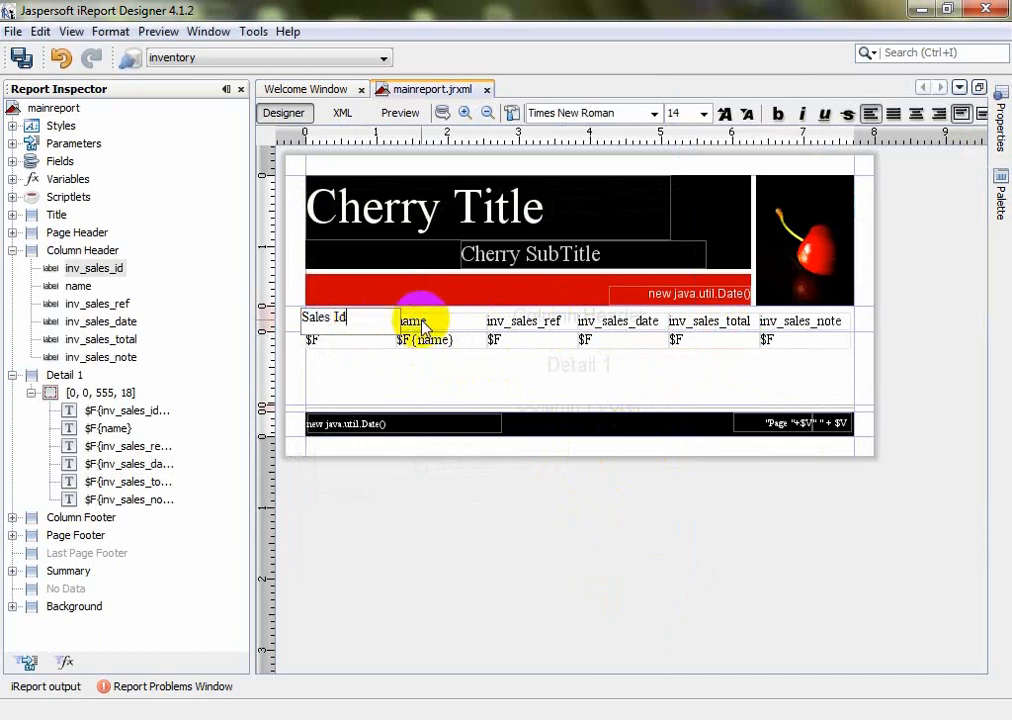
click(428, 326)
double_click(432, 324)
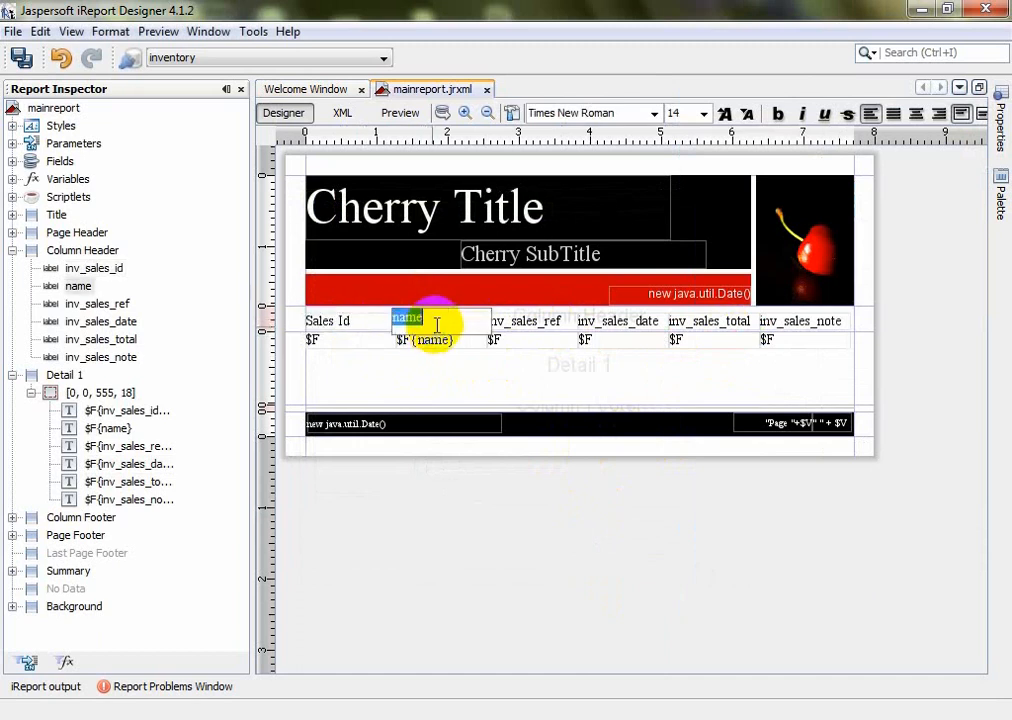
text(Customer N)
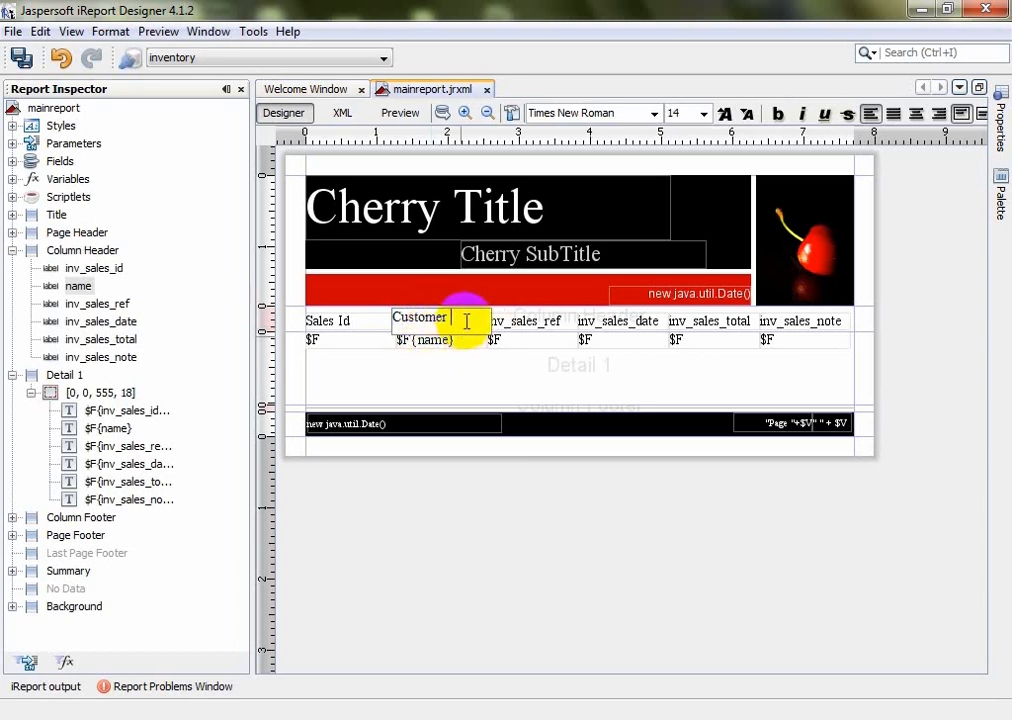
click(527, 322)
double_click(540, 327)
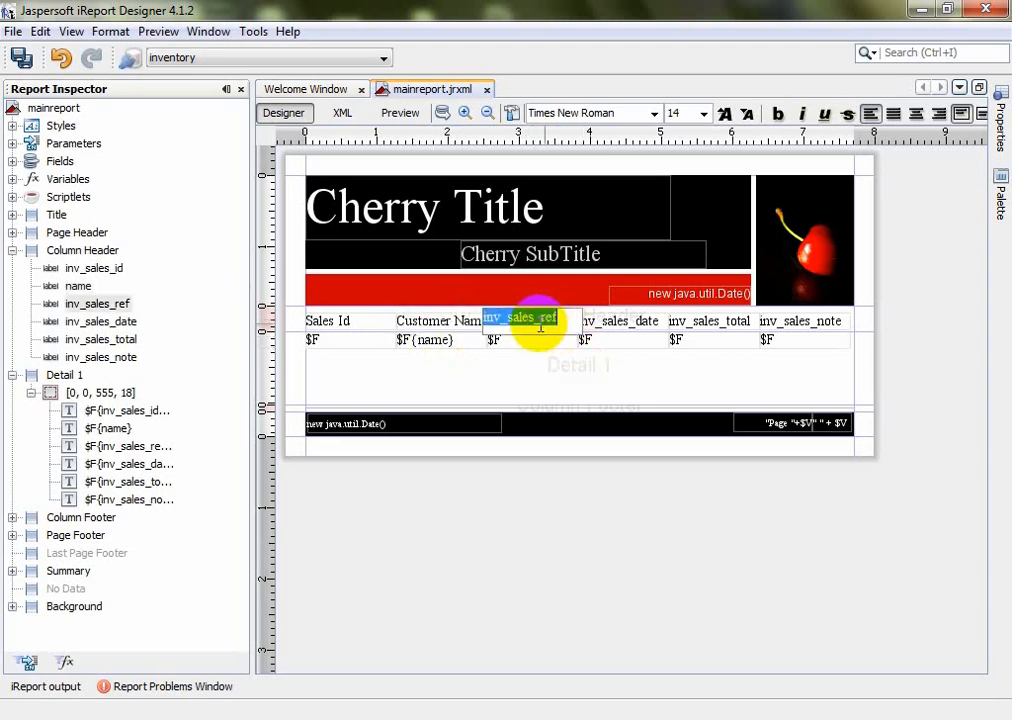
text(Sales)
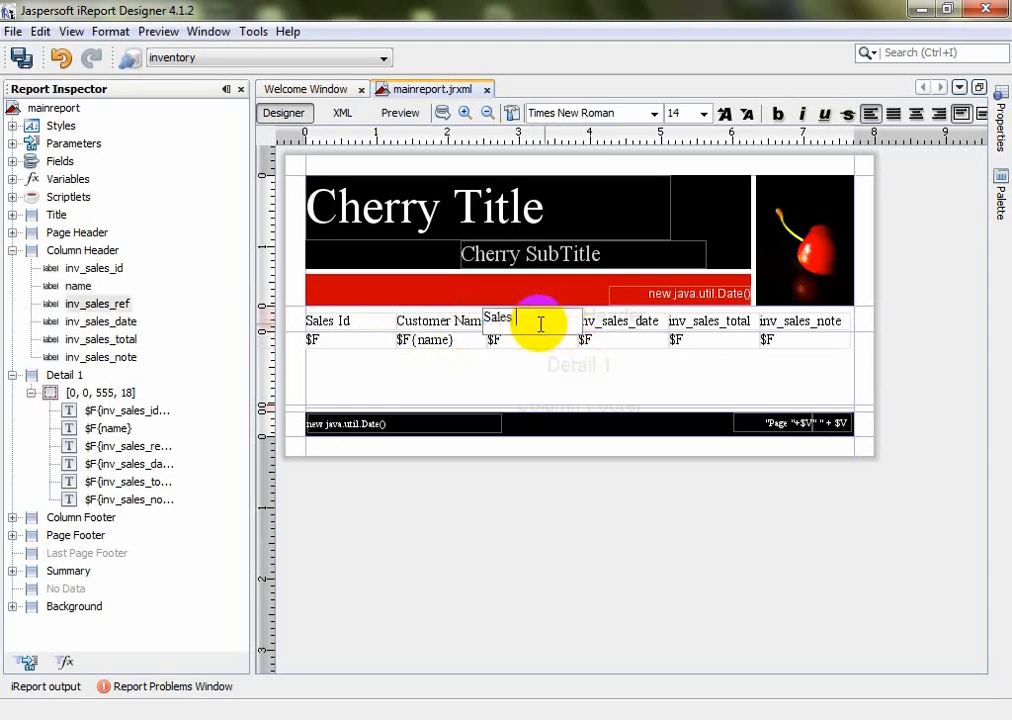
text( Ref)
Rename the remaining headings to Sales Date, Sales Total and Sales Note
click(615, 322)
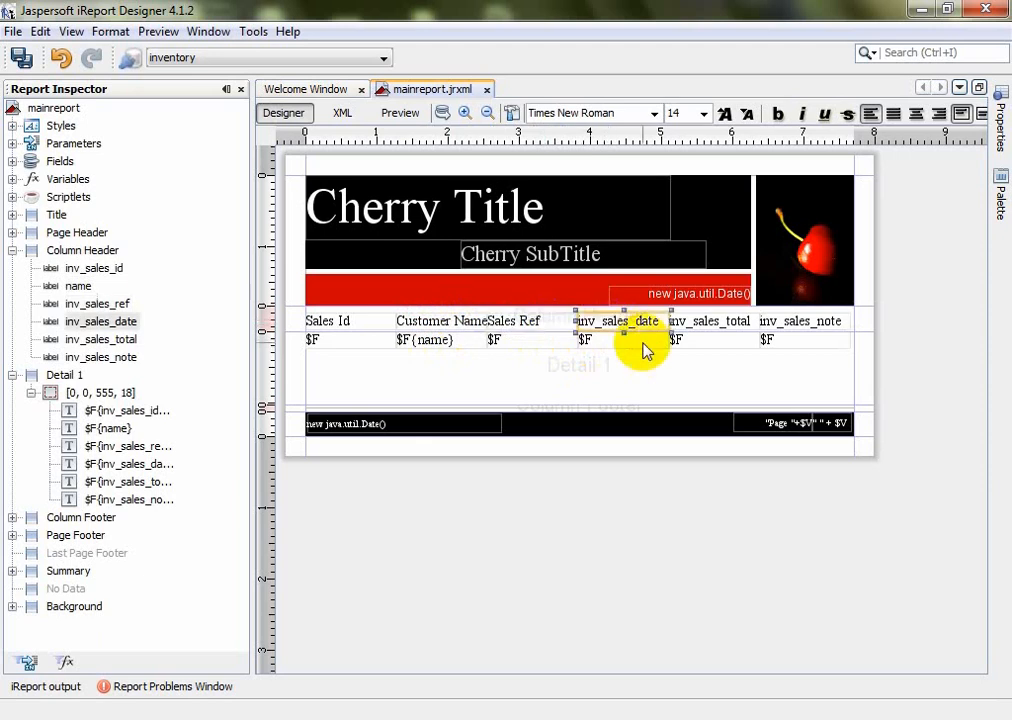
double_click(631, 322)
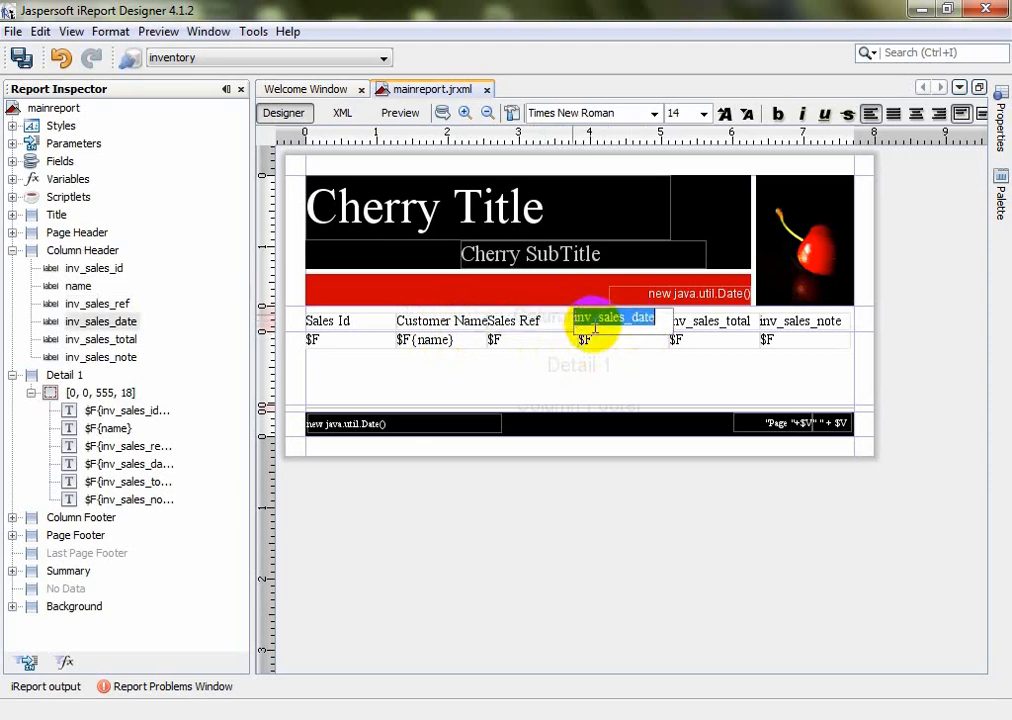
text(Sa)
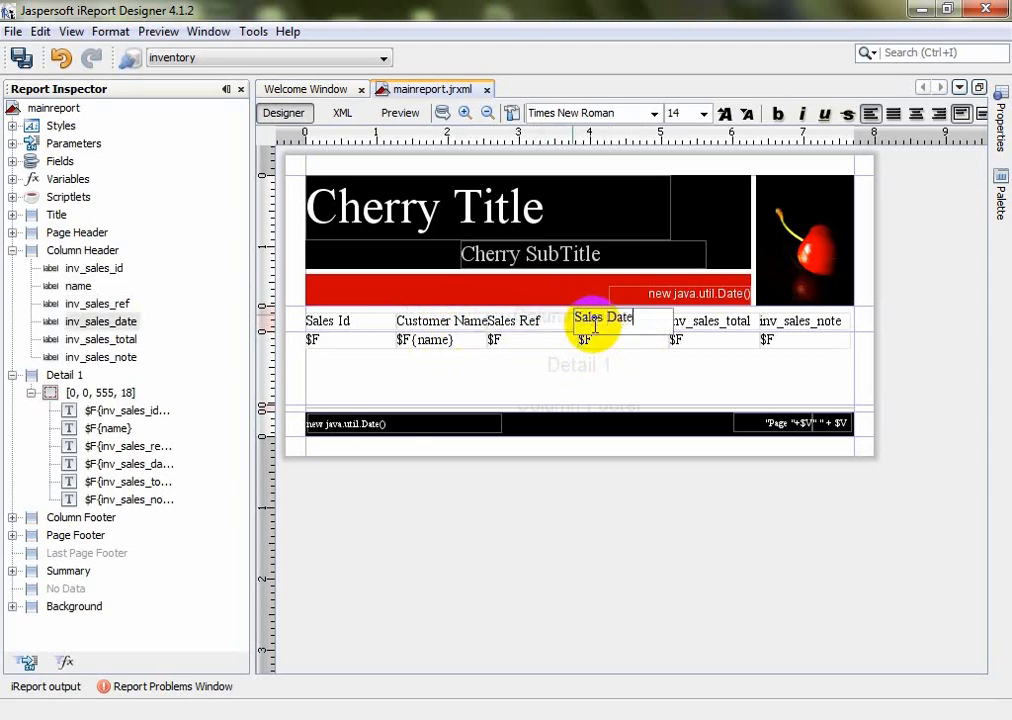
text(les Date)
click(720, 324)
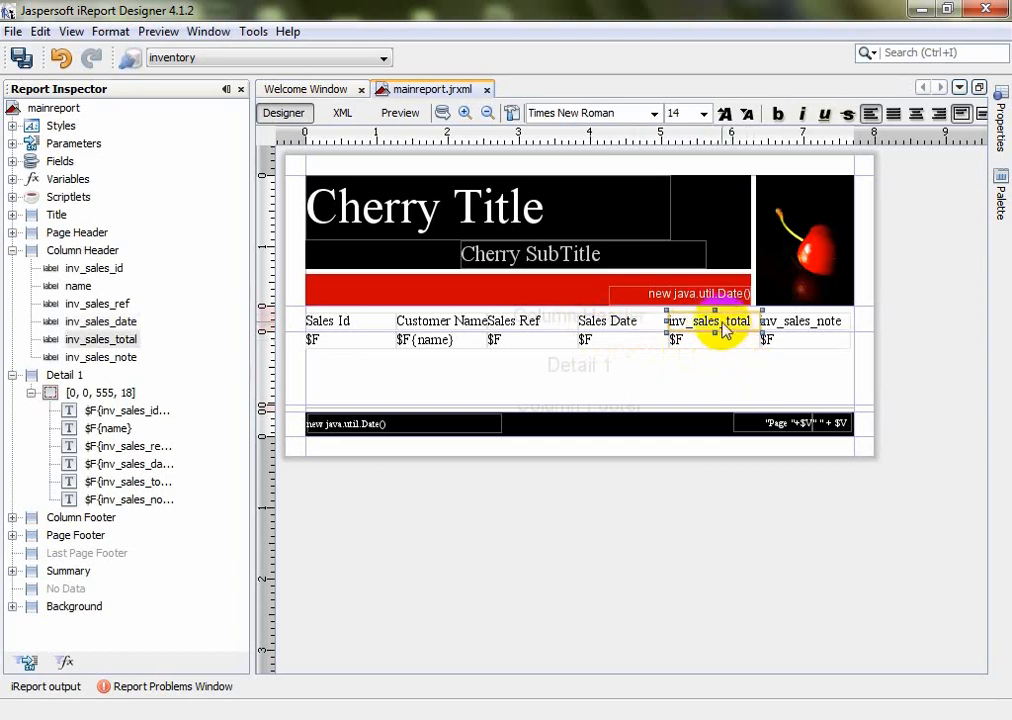
double_click(723, 328)
text(Sa)
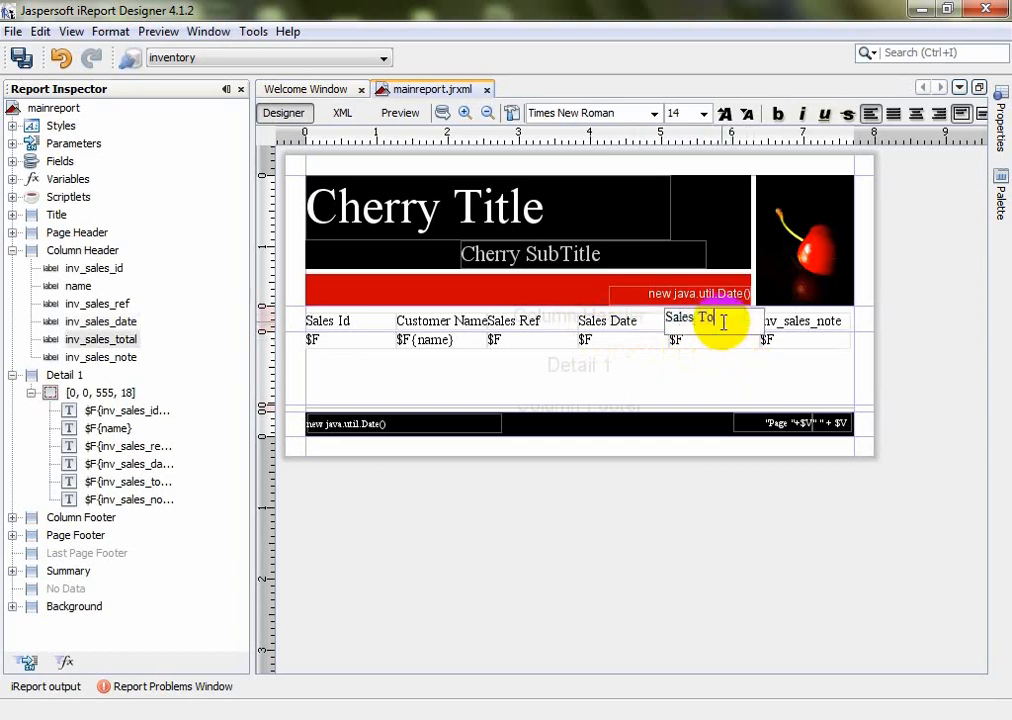
click(819, 326)
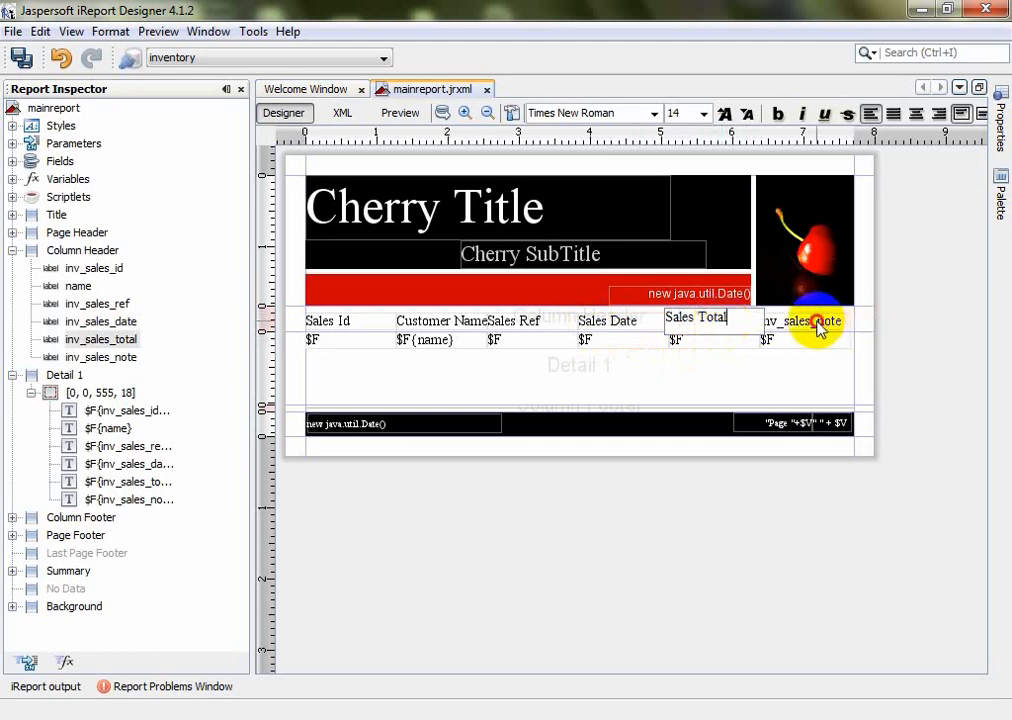
double_click(818, 326)
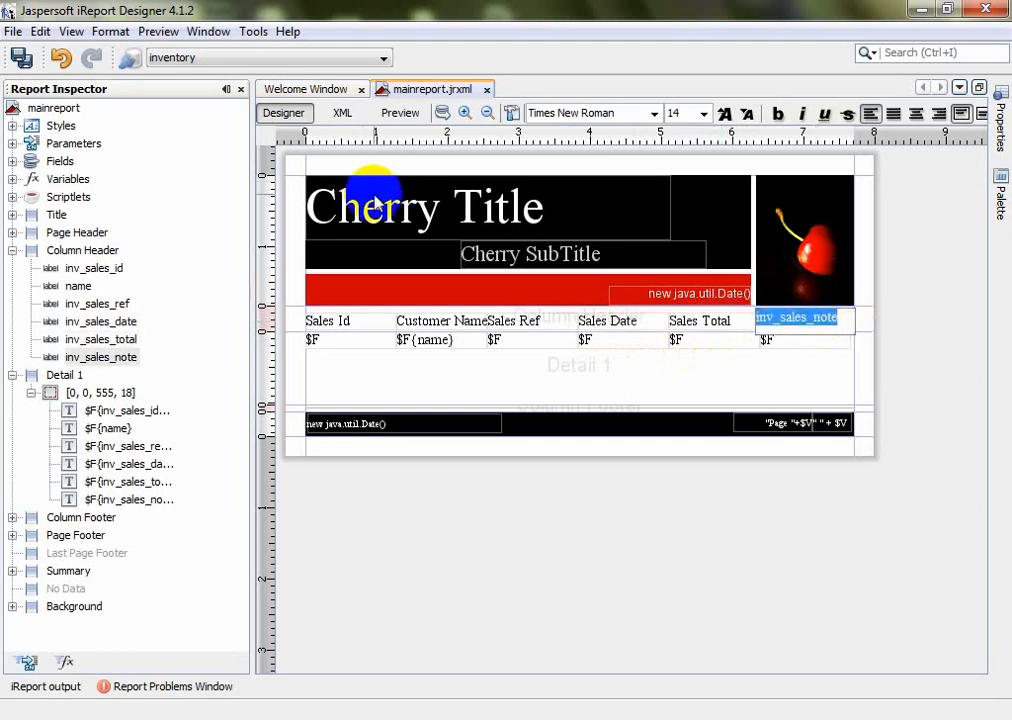
text(Sal)
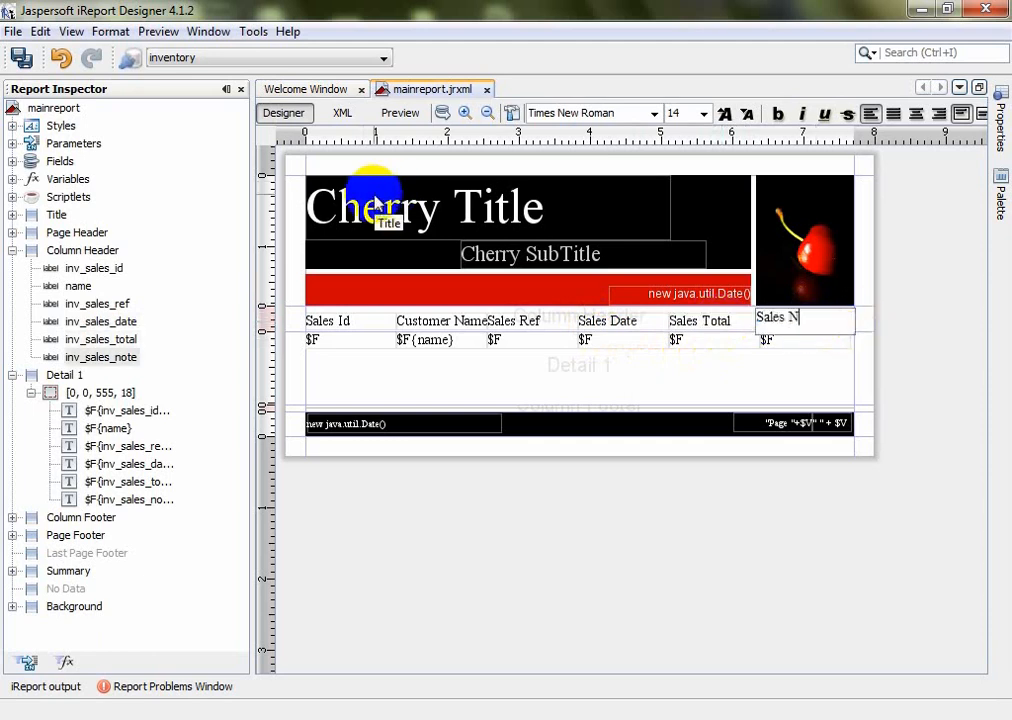
click(554, 377)
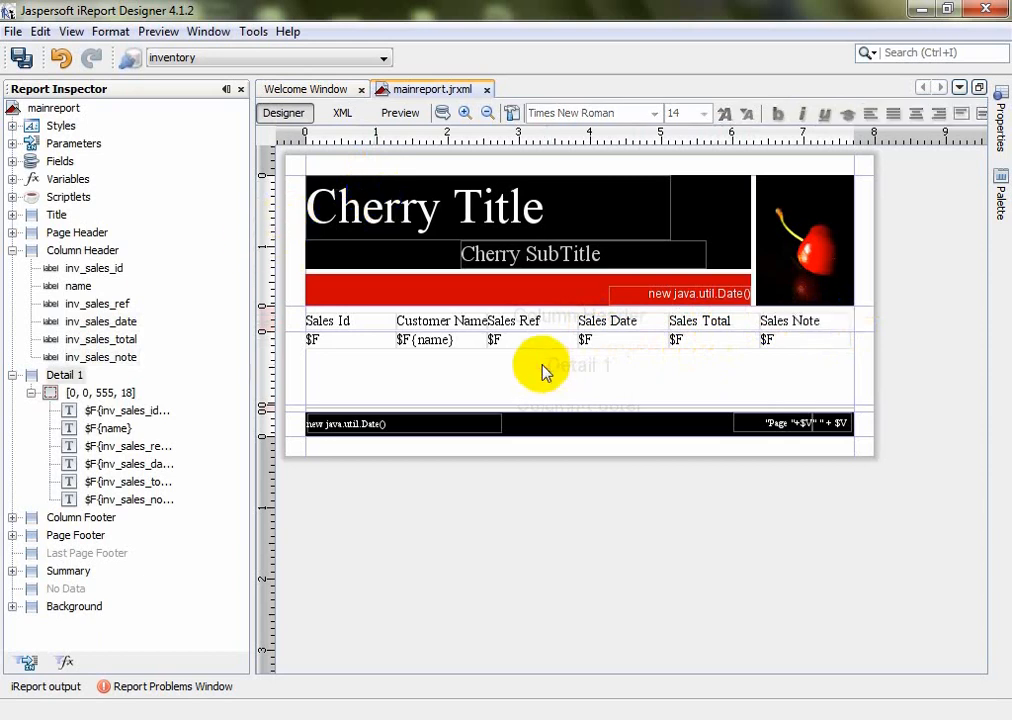
Preview the sales row, drag the Detail band taller, and open the element Palette
click(405, 115)
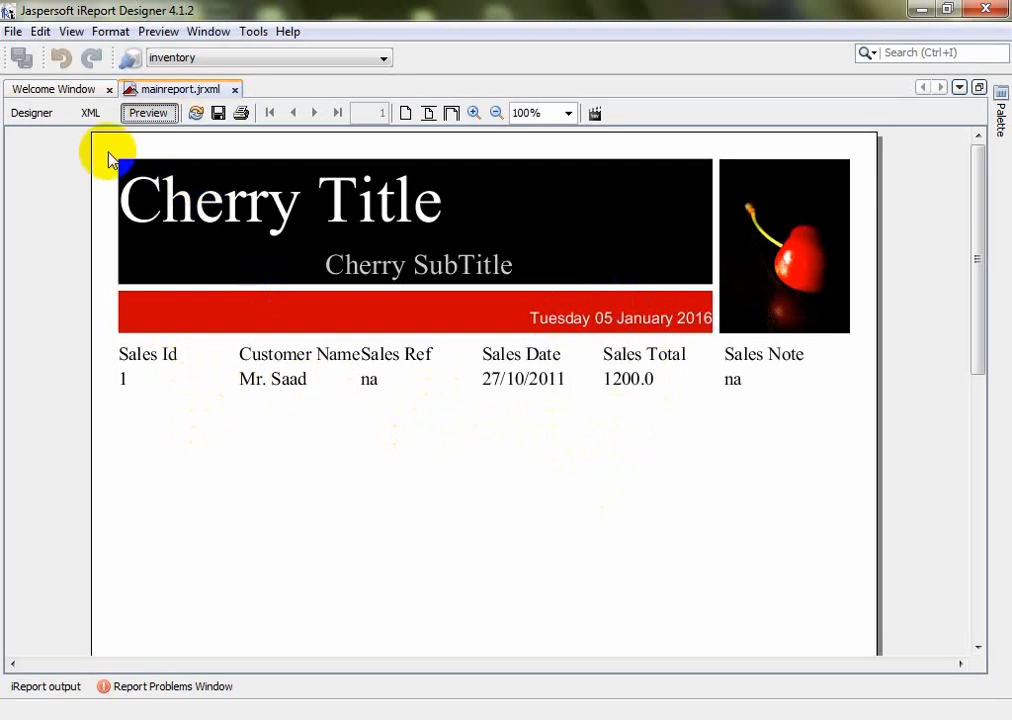
click(50, 115)
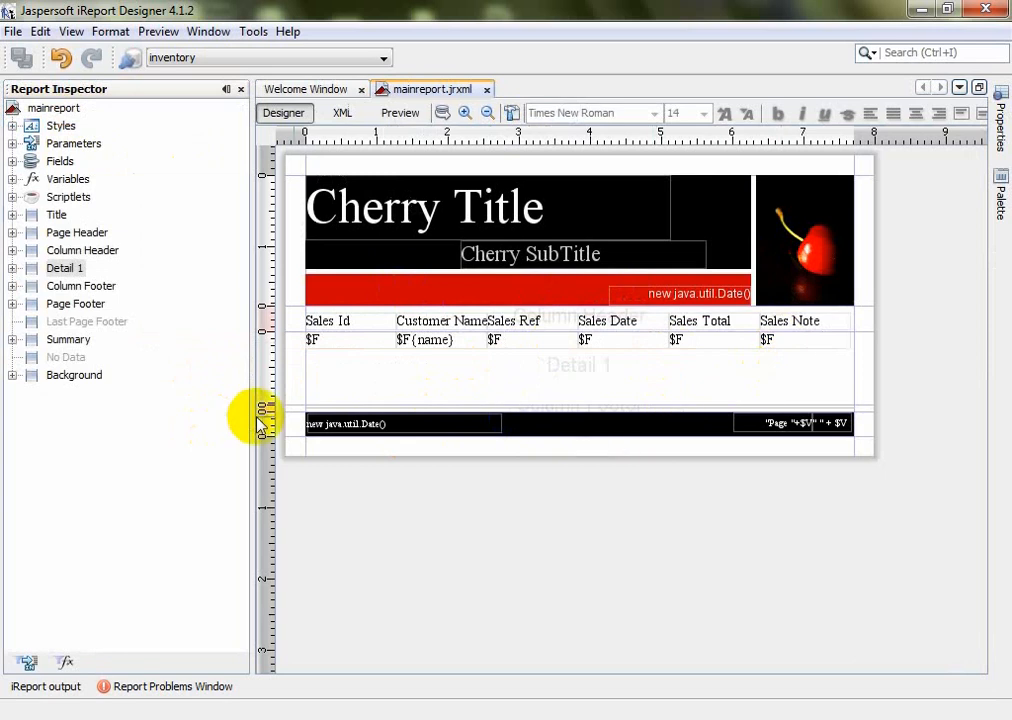
click(289, 427)
drag(289, 427, 289, 453)
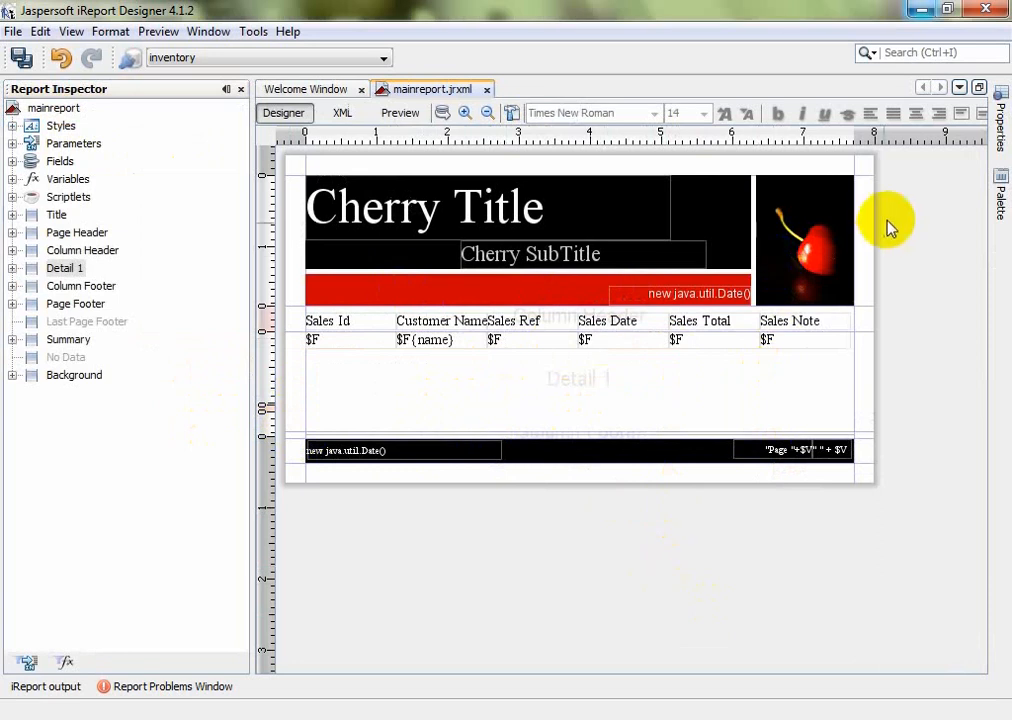
click(1003, 130)
click(1000, 185)
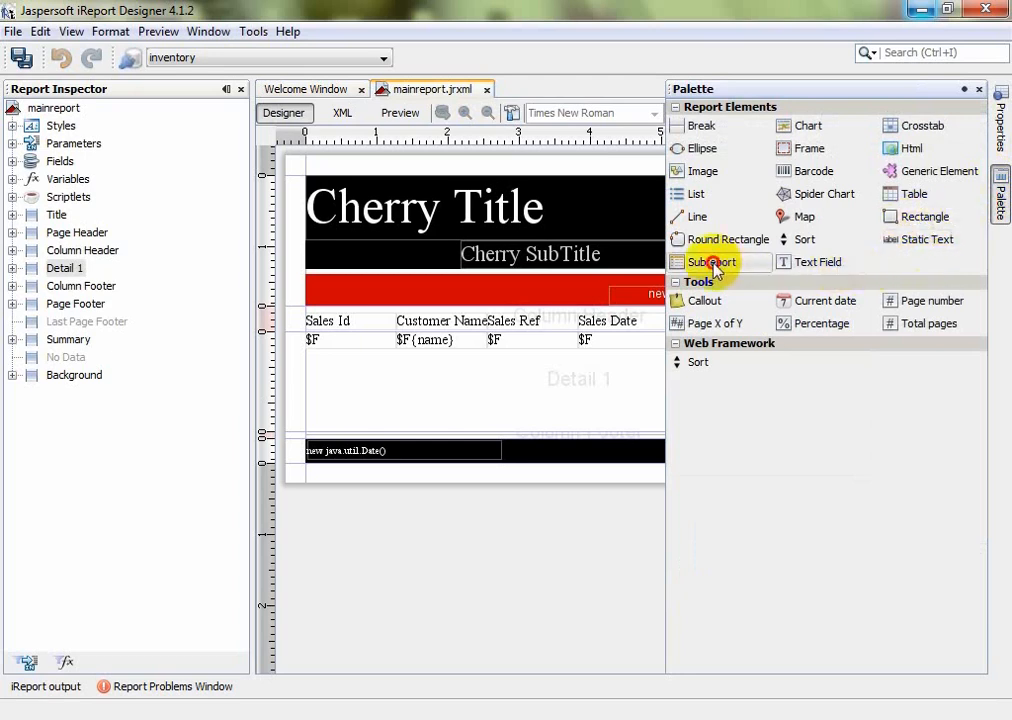
Drop a subreport into Detail 1, choosing a new Cherry layout and the inventory connection
drag(722, 264, 414, 386)
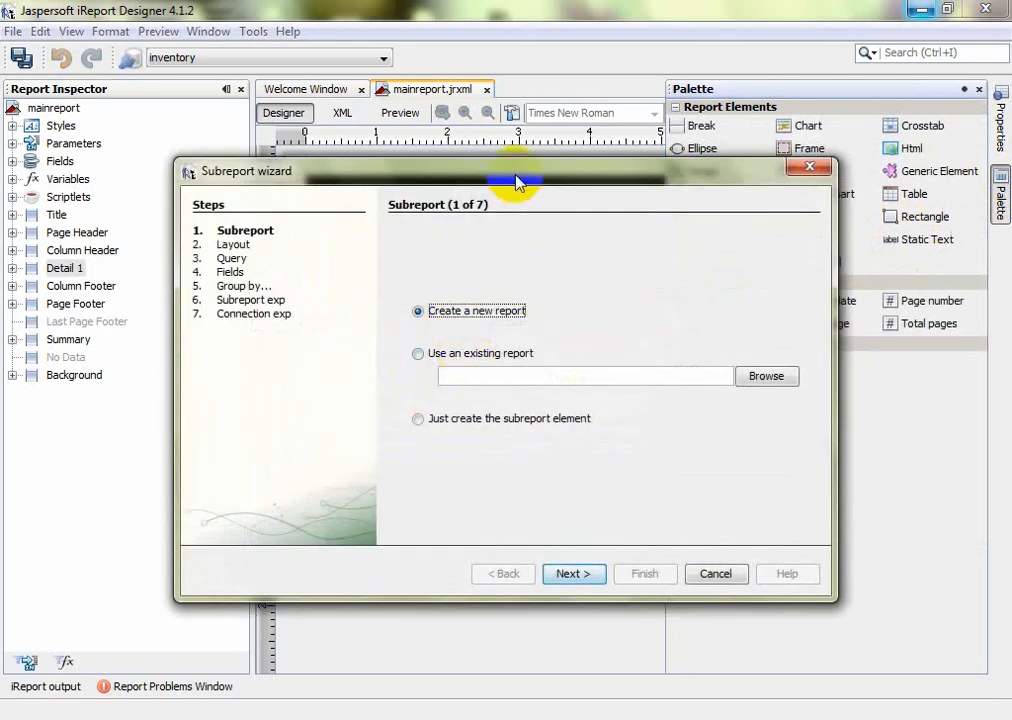
drag(515, 174, 517, 137)
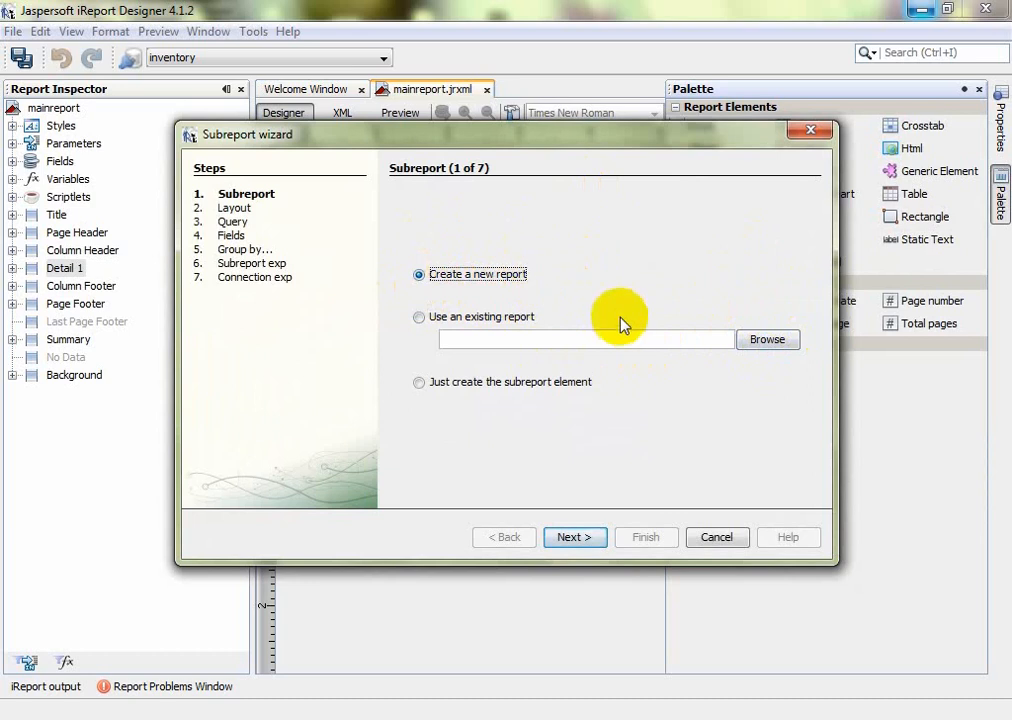
click(580, 540)
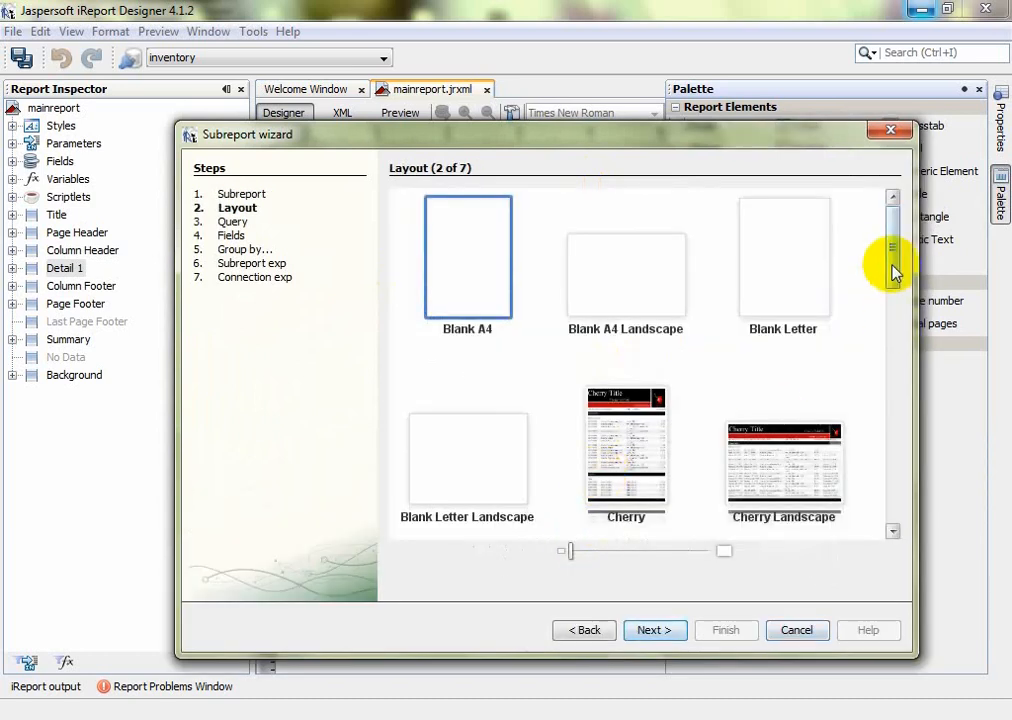
drag(895, 271, 895, 296)
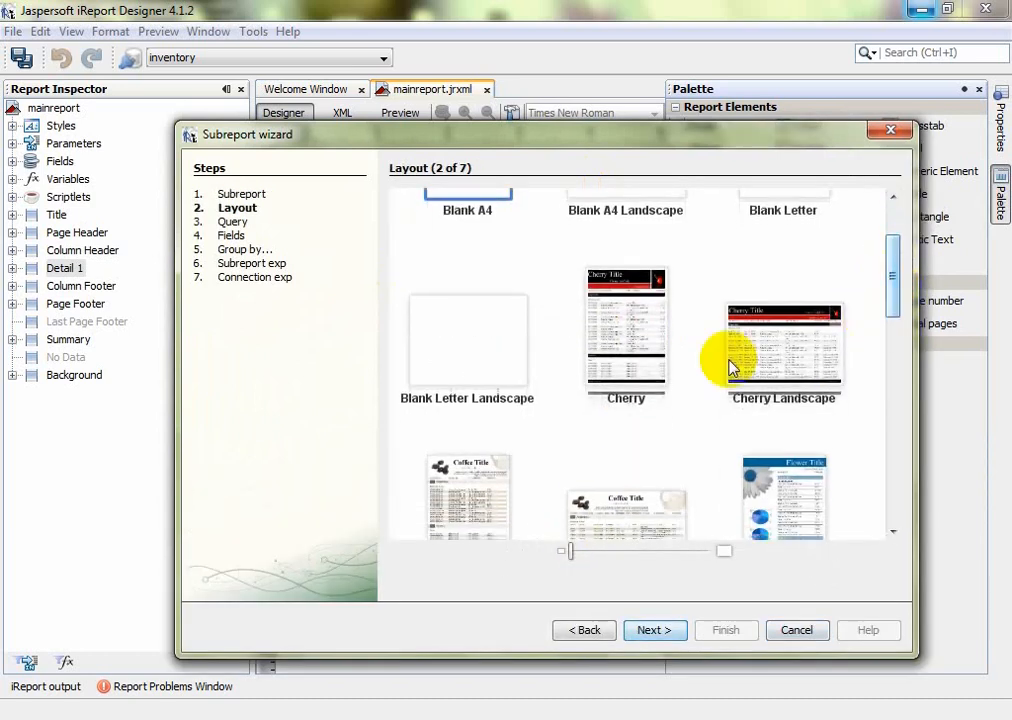
click(645, 335)
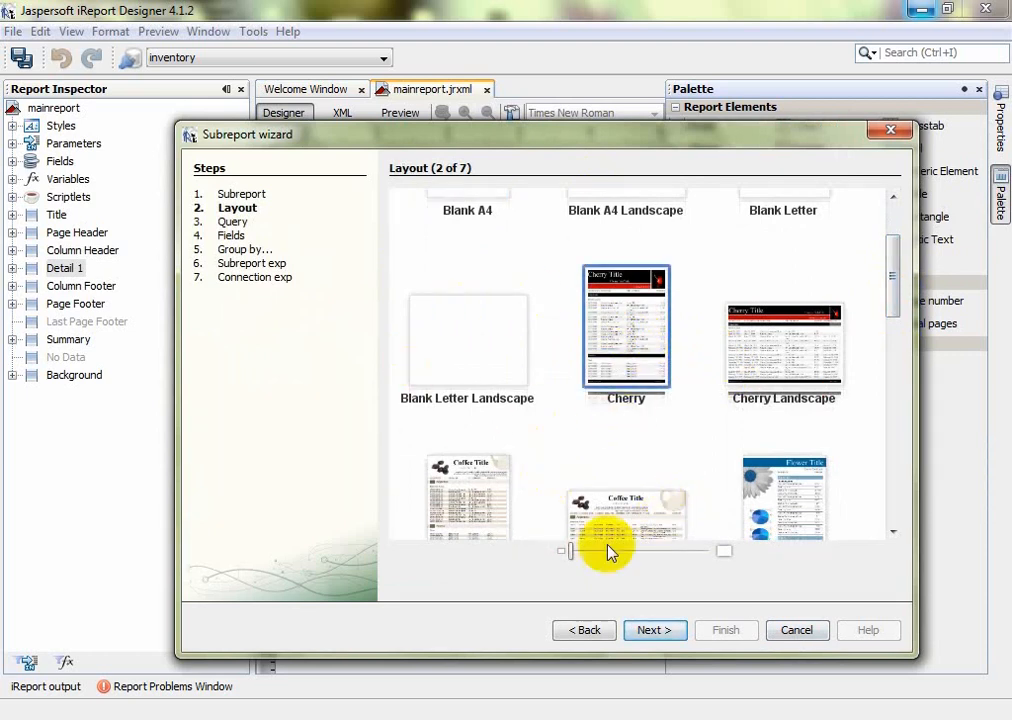
click(654, 630)
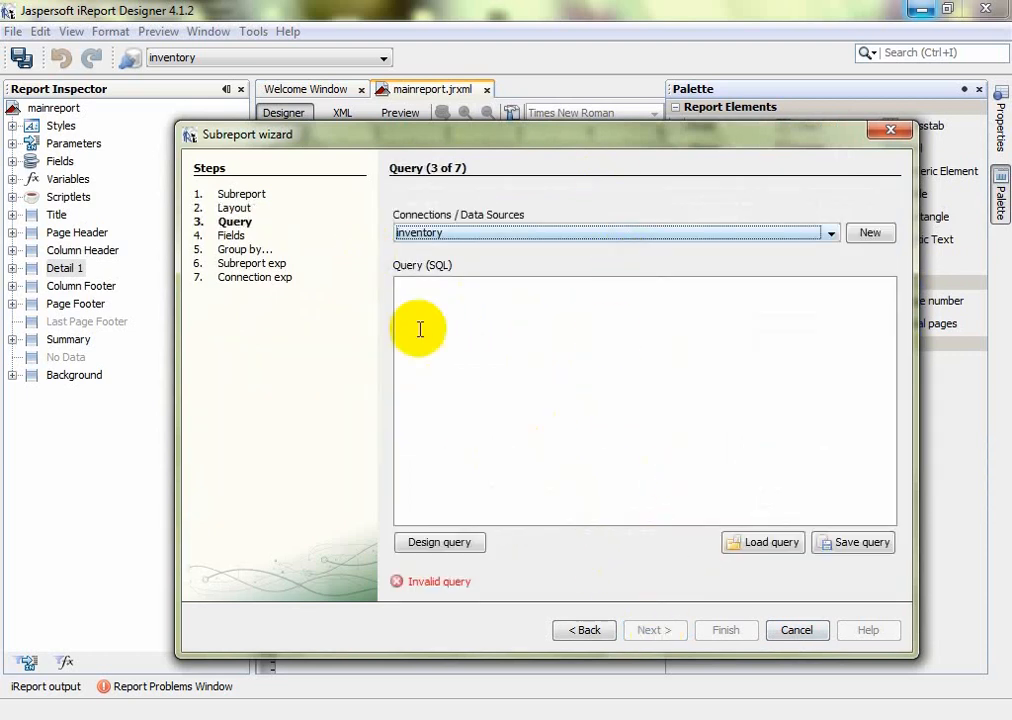
Paste the invoice 1 line-items SQL query, add all five fields, and skip grouping
click(461, 296)
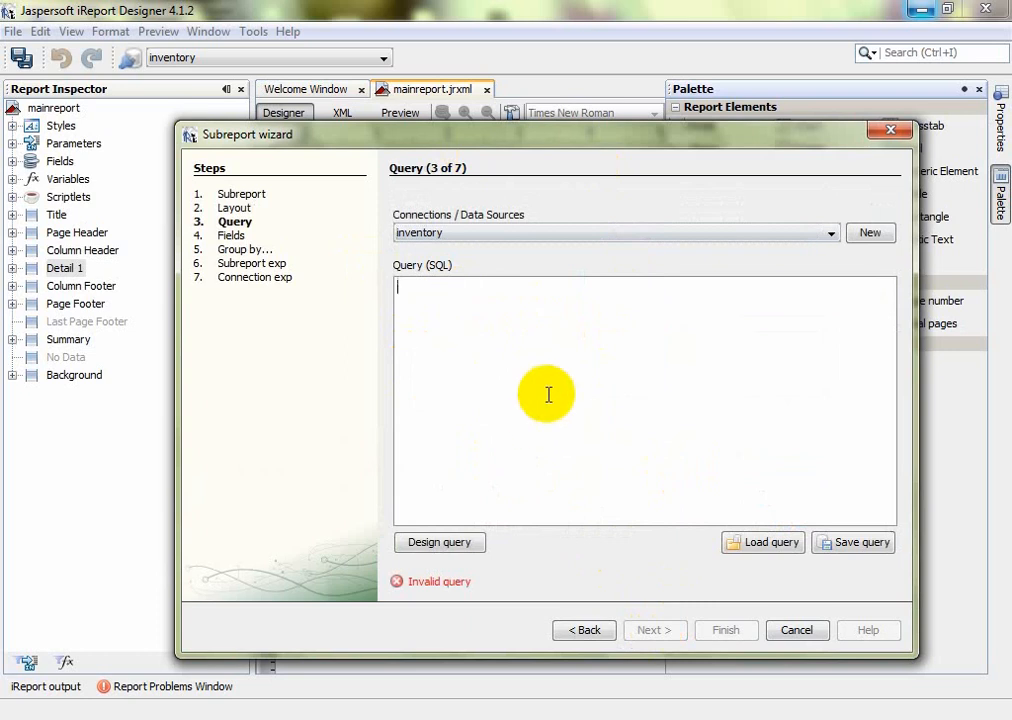
text(SELECT inv_sales_id,  inv_sales_product.inv_sales_pro,  inv_sales_qnt, inv_sales_rate, inv_sales_subtotal FROM inv_sales_line, inv_sales_product where inv_sales_line.inv_sales_pro_id=inv_sales_product.inv_sales_pro_id and inv_sales_id=1;)
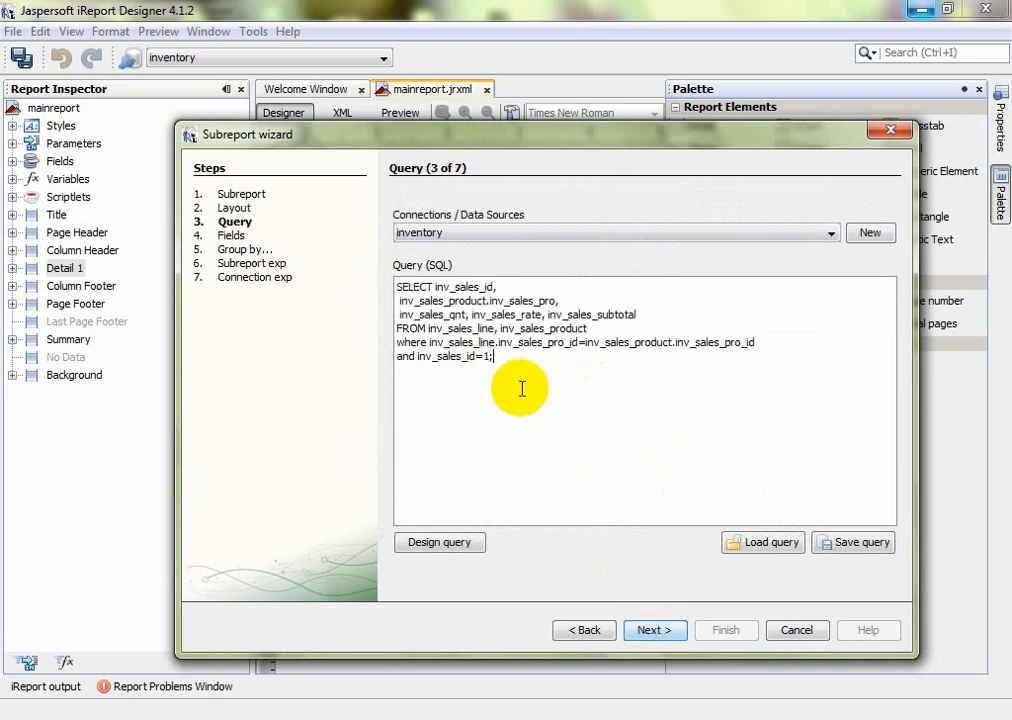
click(458, 362)
drag(458, 362, 515, 354)
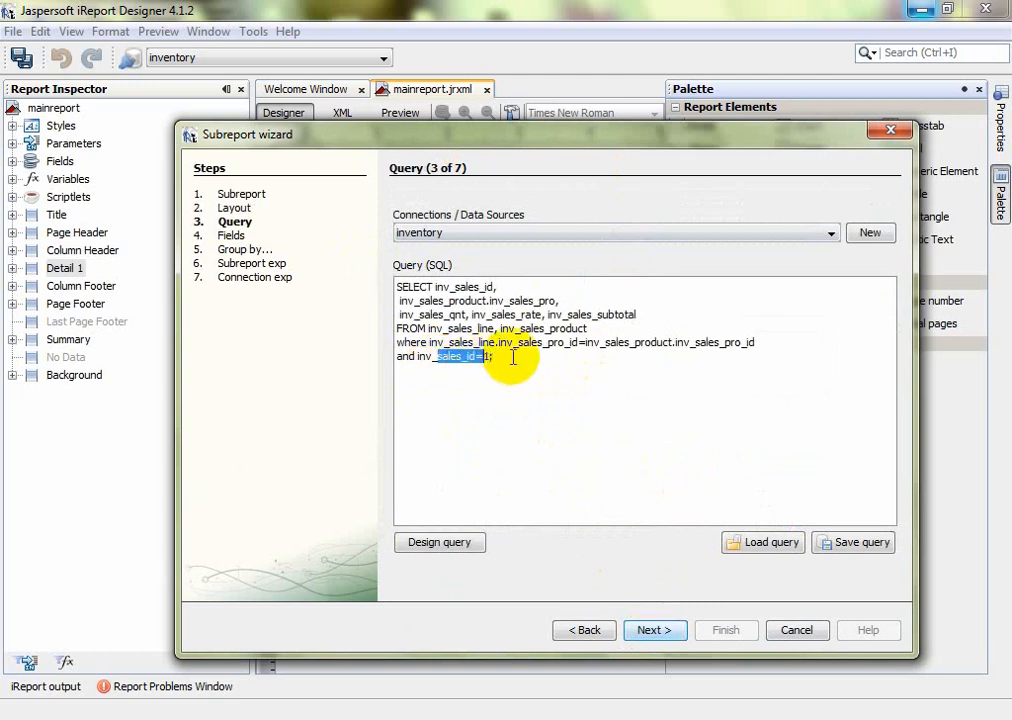
click(520, 377)
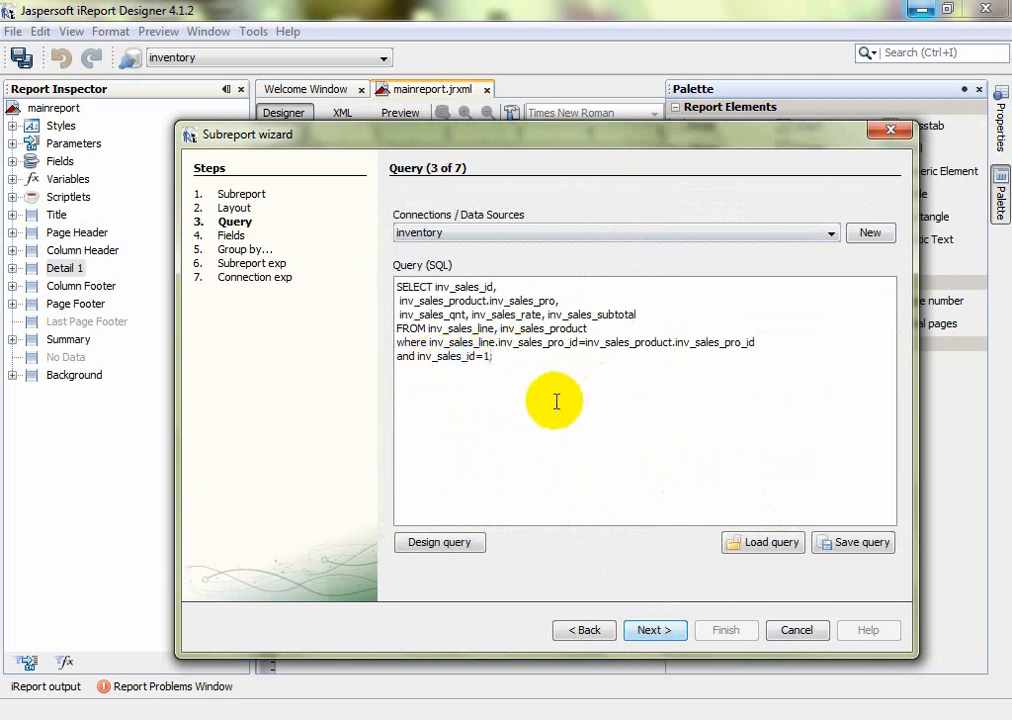
click(655, 631)
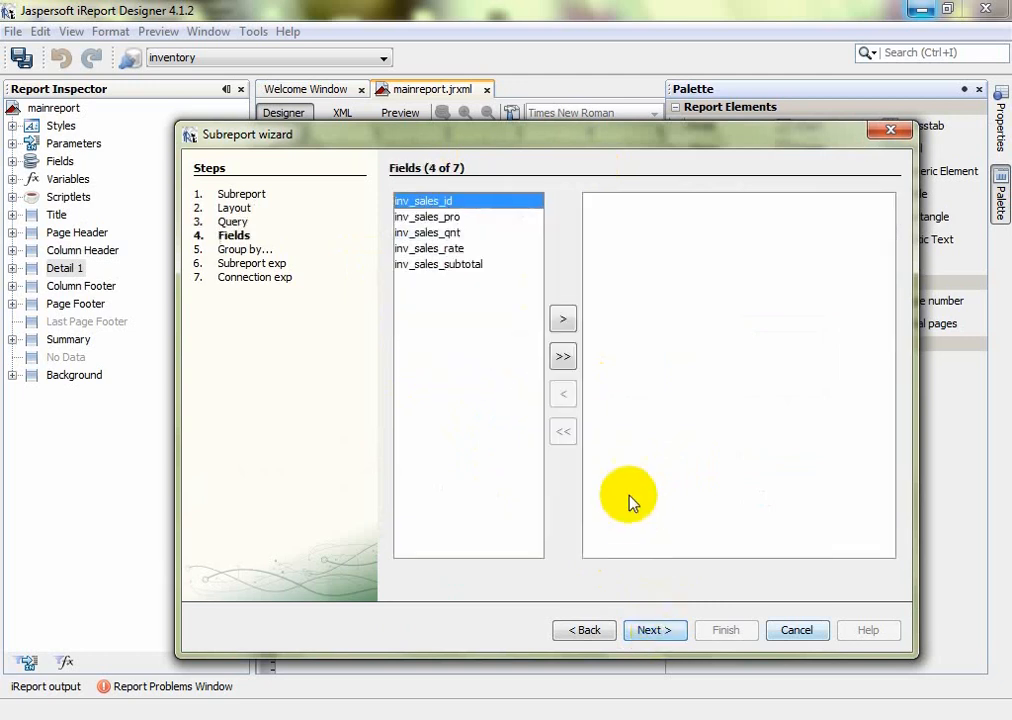
click(563, 356)
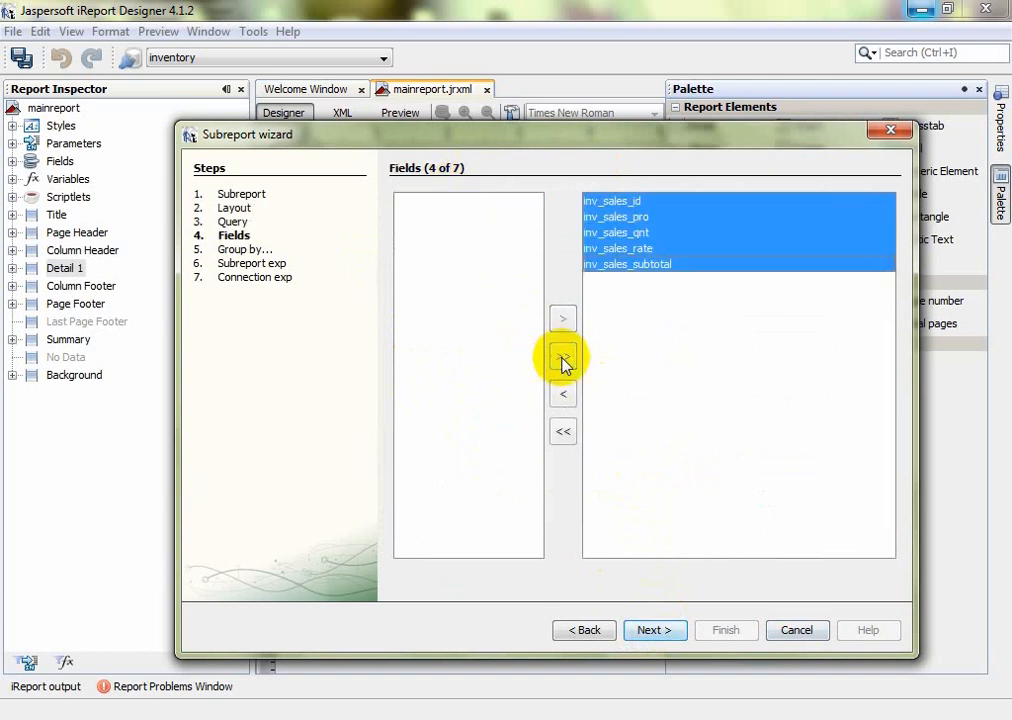
click(655, 630)
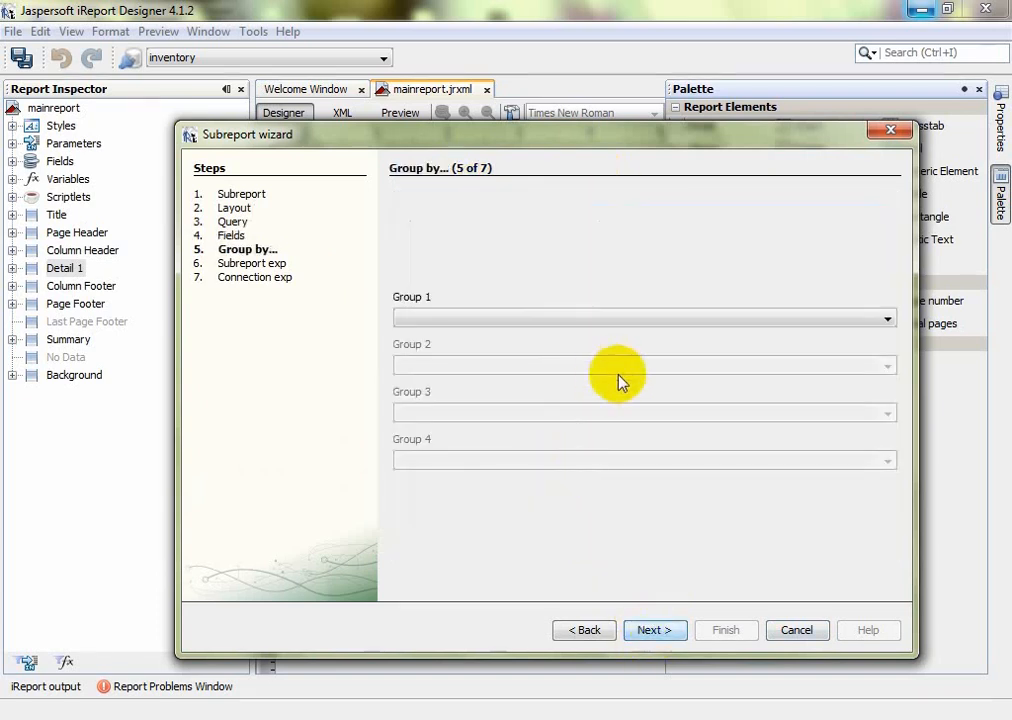
click(654, 630)
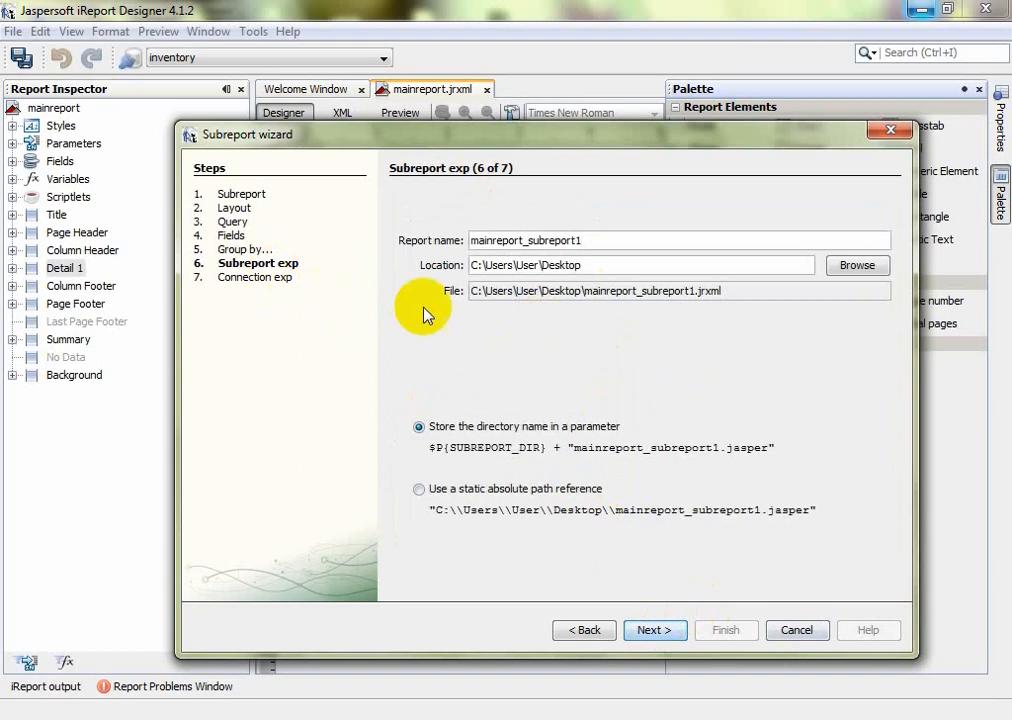
Name the subreport mainreport_subreport and finish using the master report's connection
mouse_move(590, 241)
mouse_down()
mouse_move(468, 239)
mouse_move(583, 240)
mouse_up()
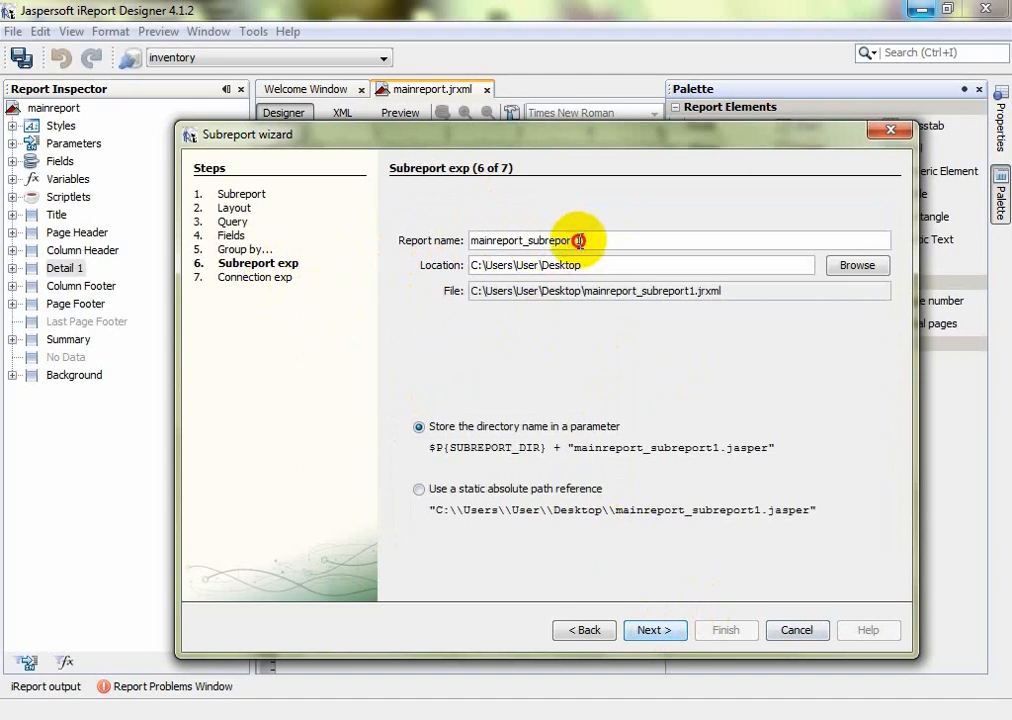
drag(576, 241, 645, 247)
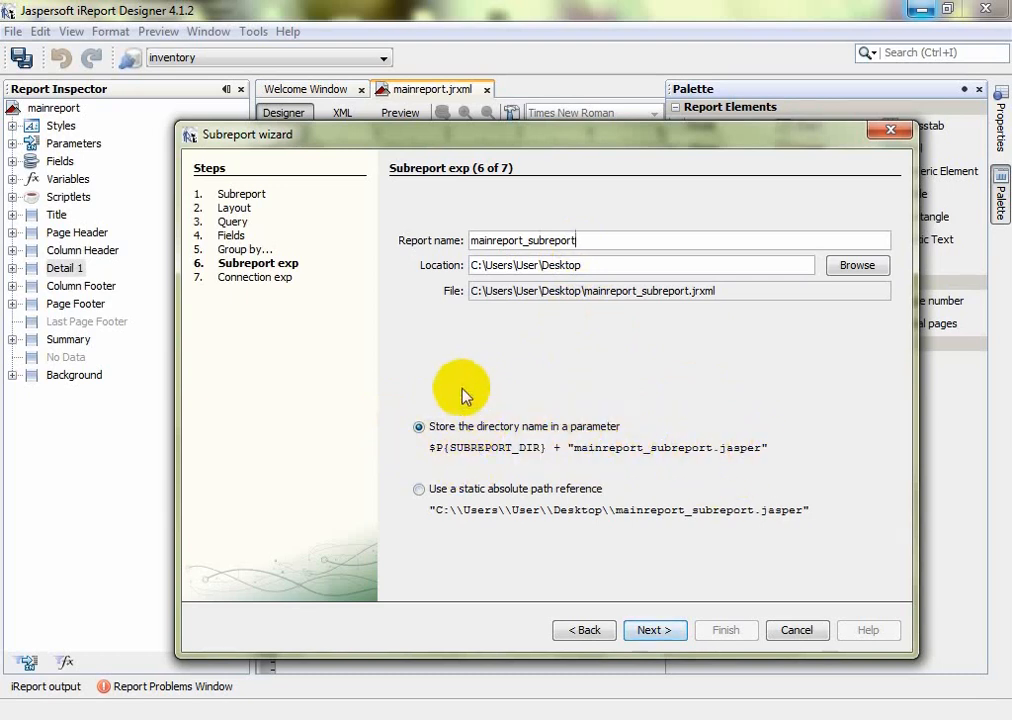
click(652, 632)
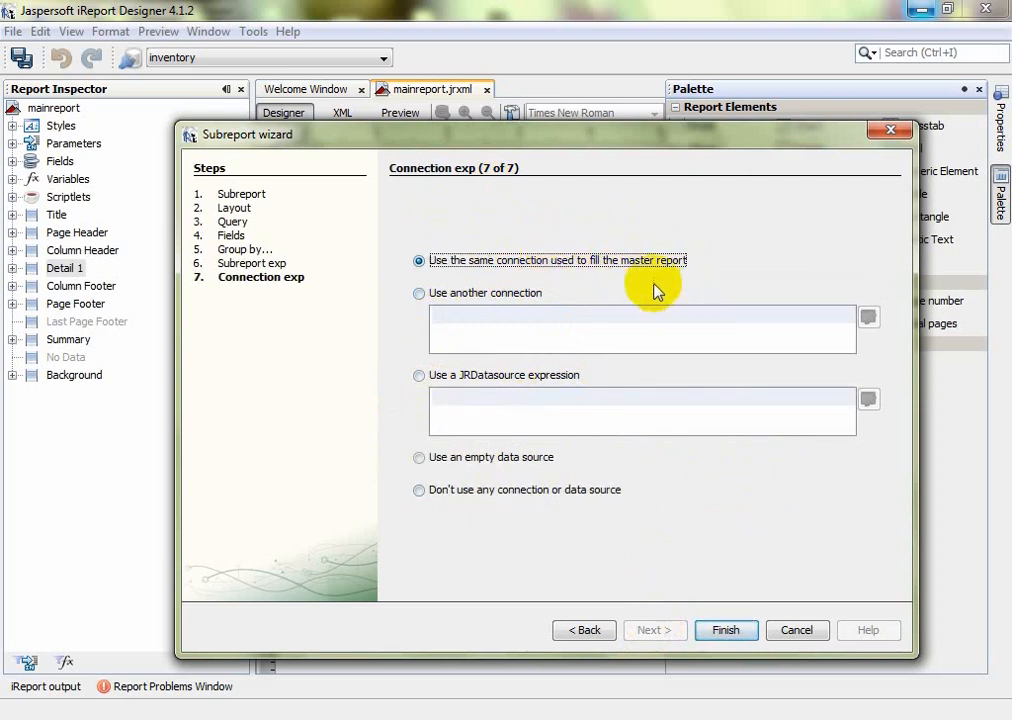
click(724, 630)
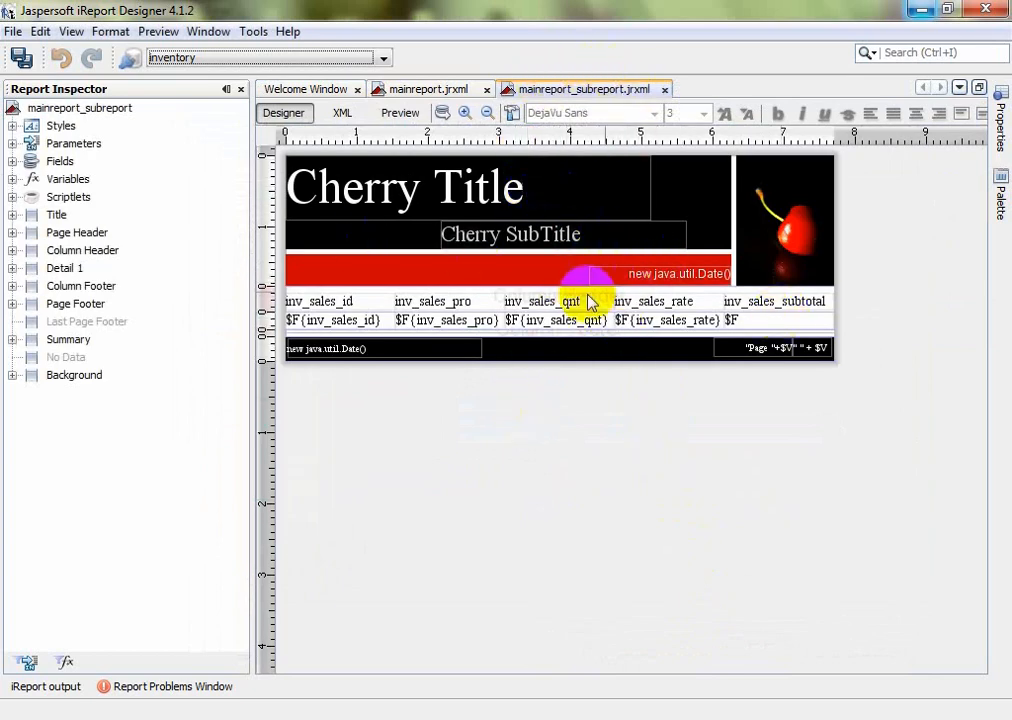
click(410, 118)
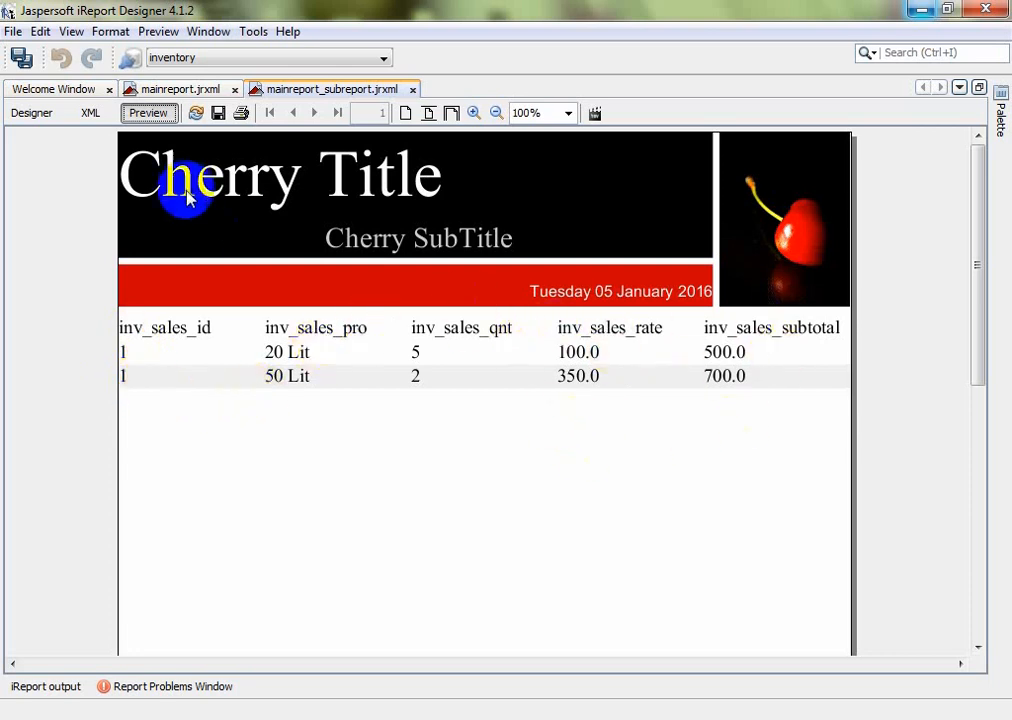
click(33, 112)
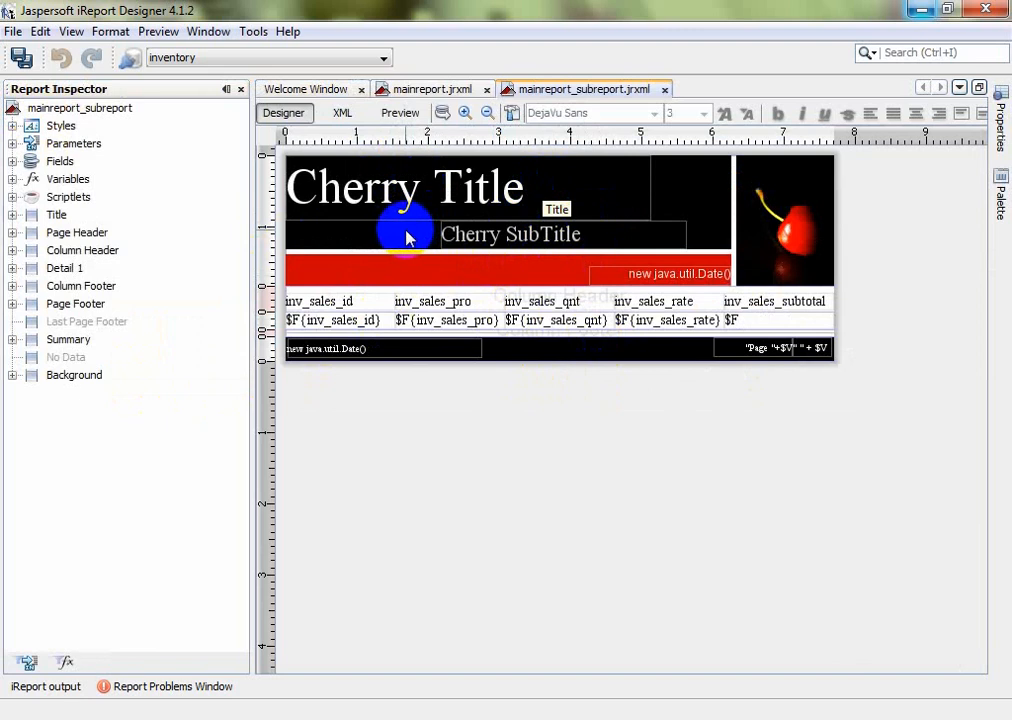
Delete the subreport's Title band from the Report Inspector
click(30, 215)
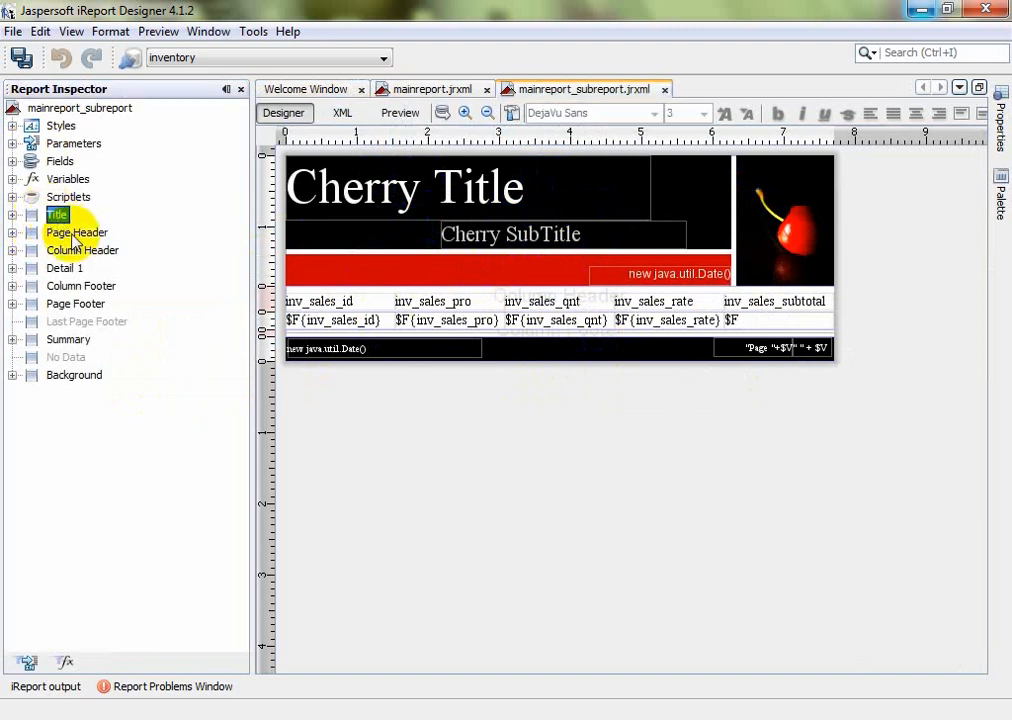
click(76, 233)
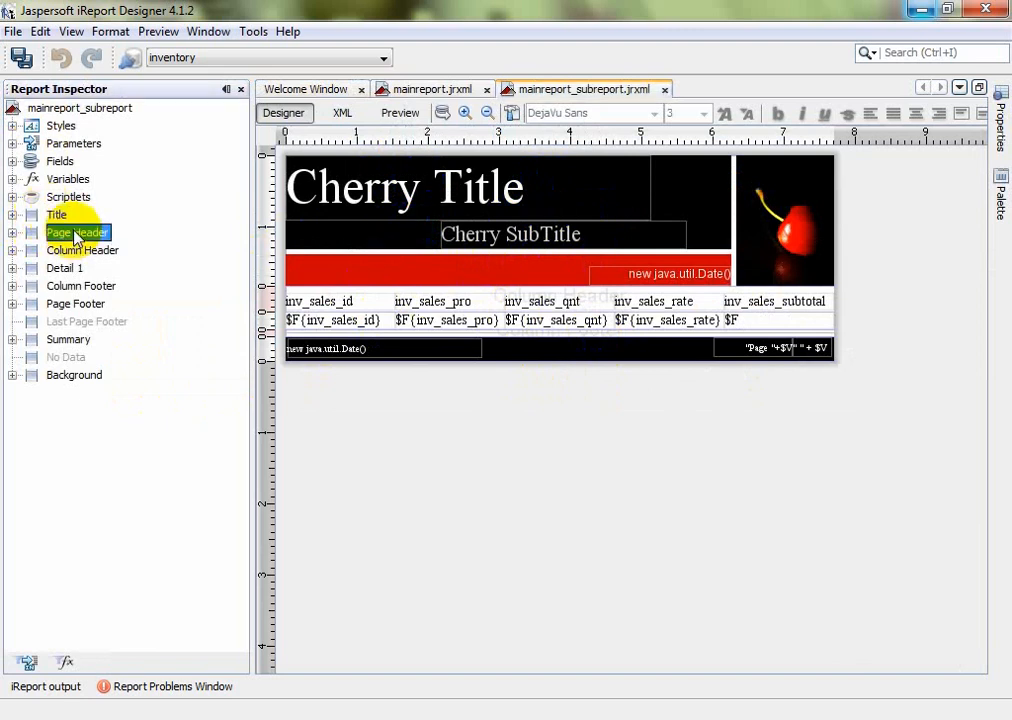
click(57, 217)
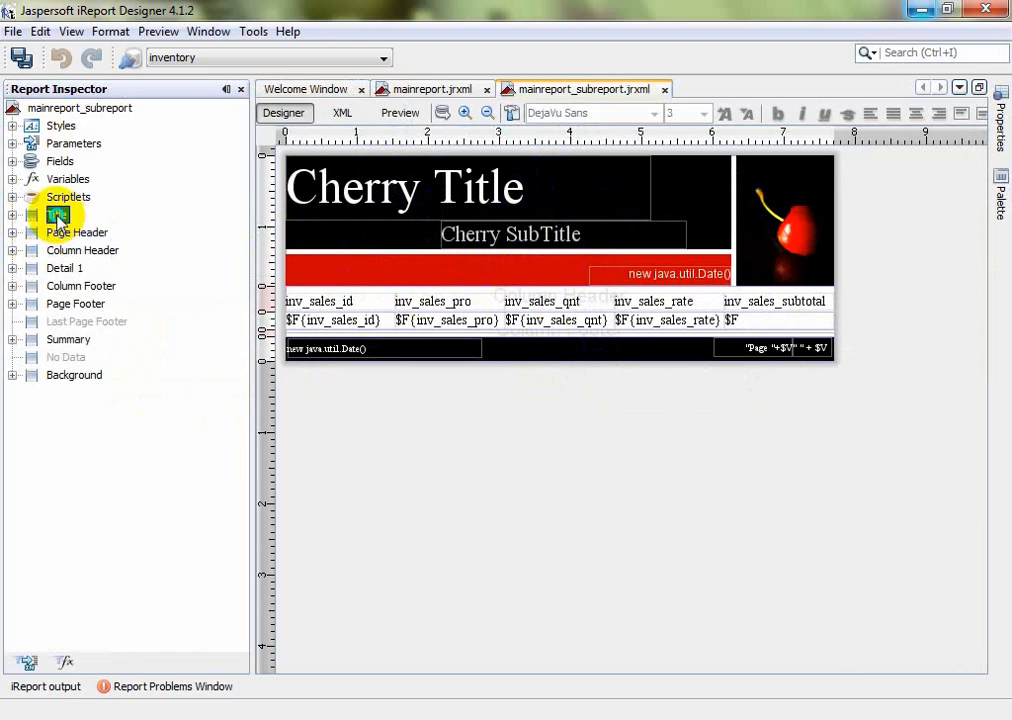
right_click(57, 218)
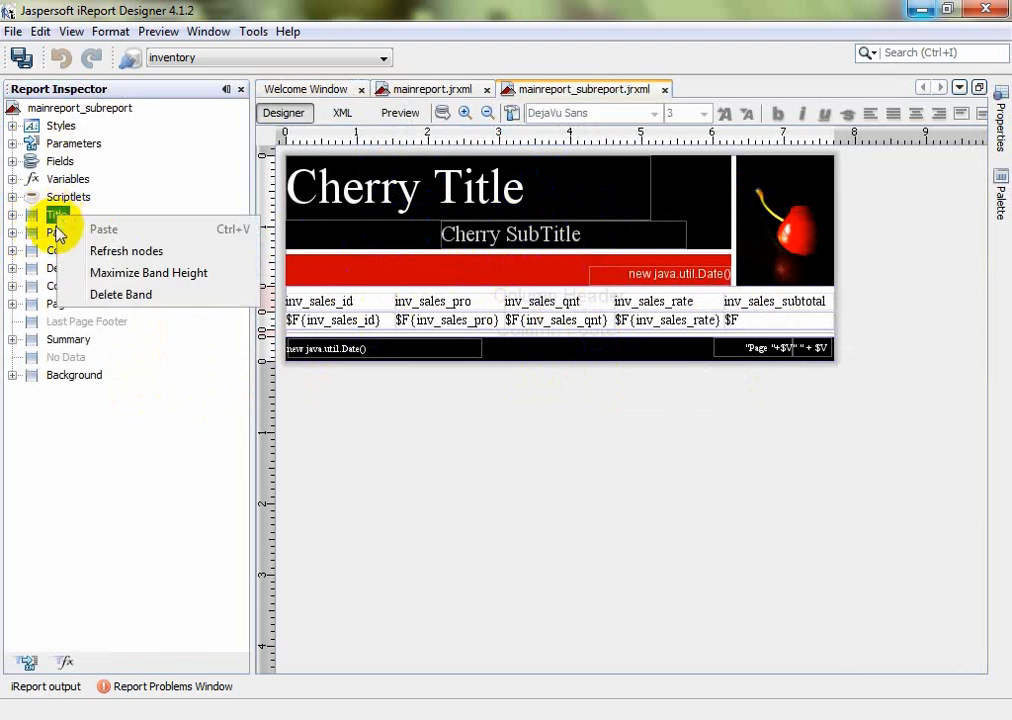
click(118, 298)
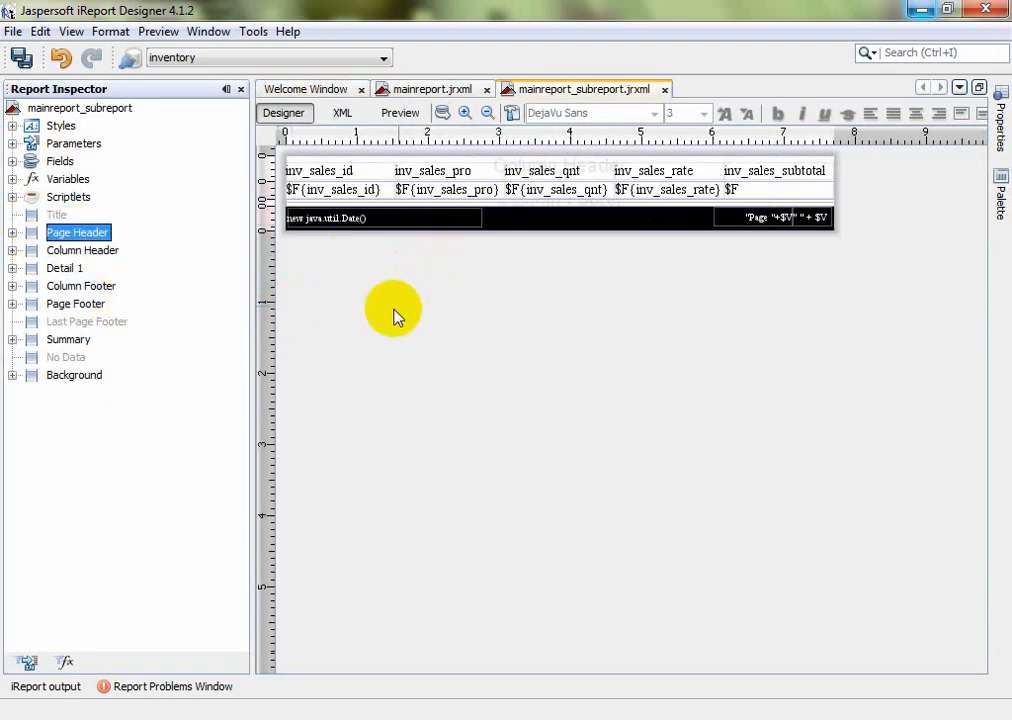
Delete the subreport's Page Footer band and return to mainreport.jrxml
click(92, 255)
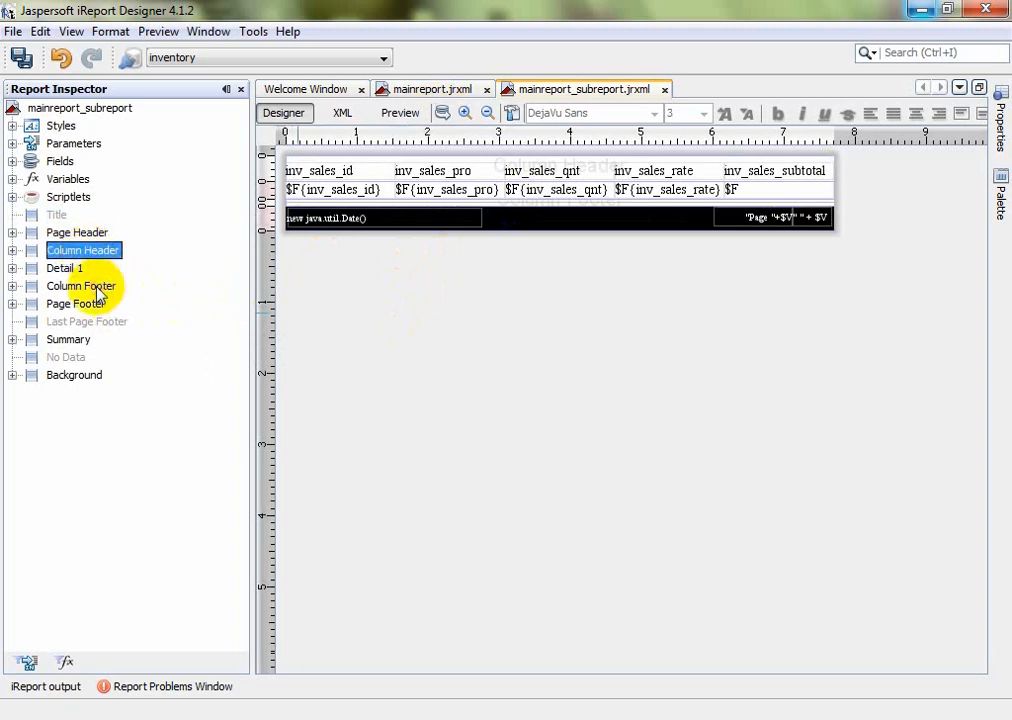
click(97, 288)
click(528, 227)
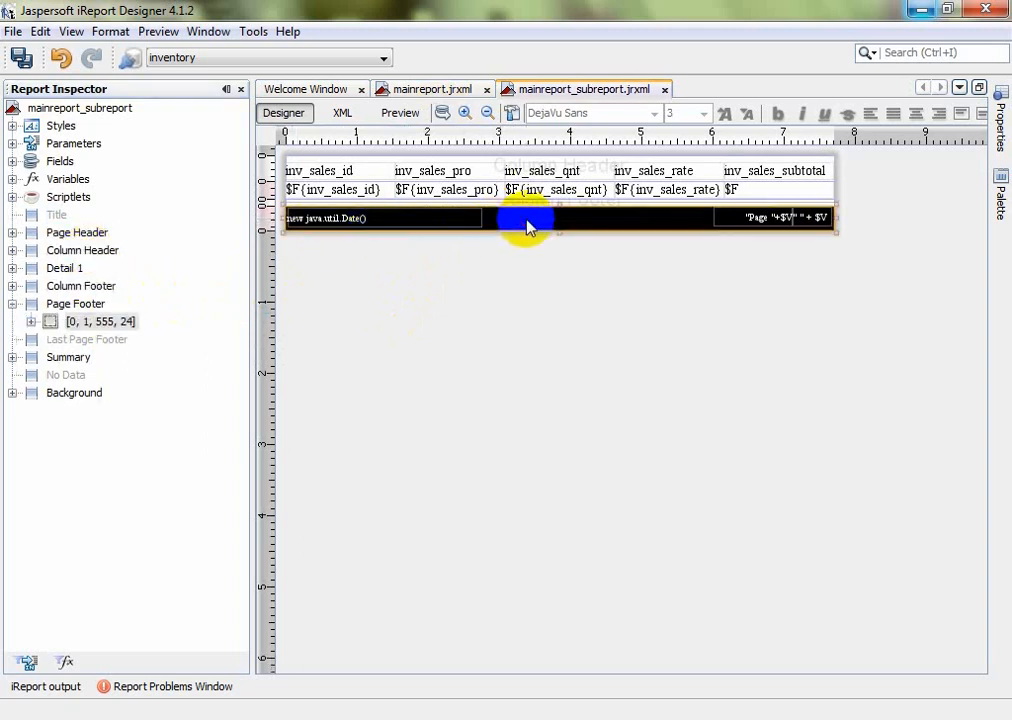
click(78, 305)
right_click(79, 307)
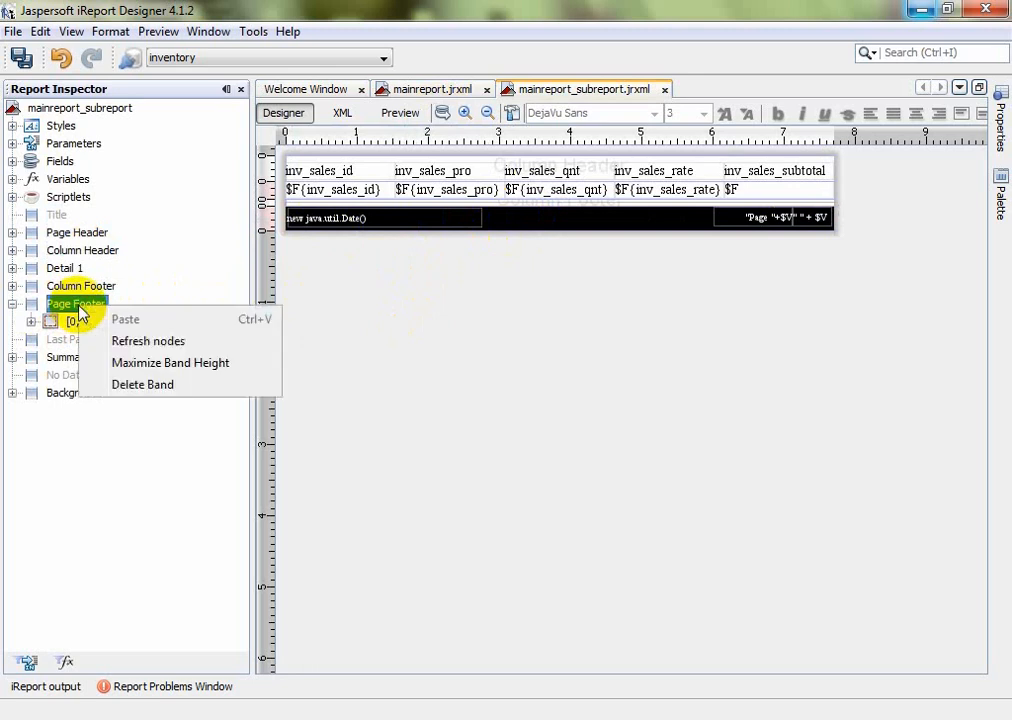
click(147, 384)
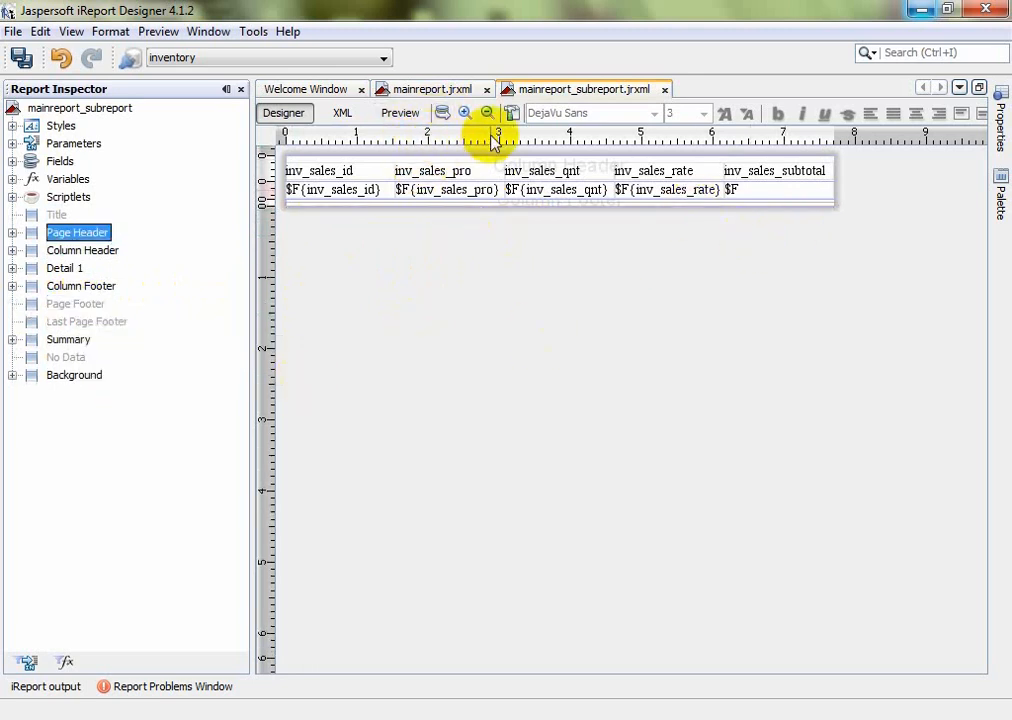
click(450, 92)
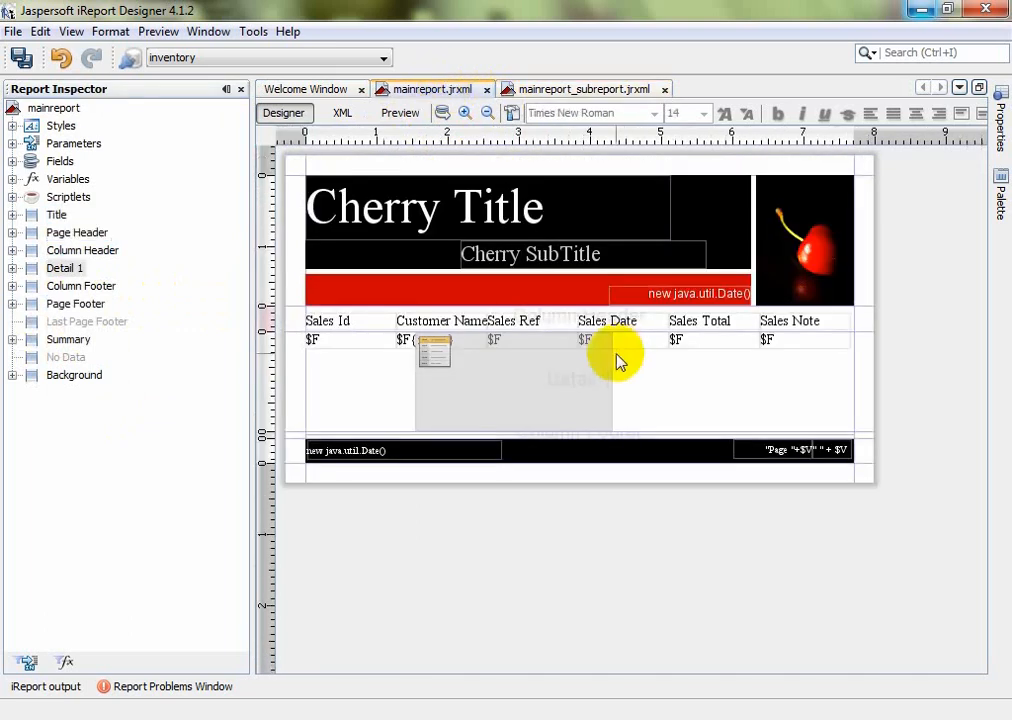
Move the subreport below the Detail fields, shorten its height, and widen it across Detail 1 and leftward
click(477, 377)
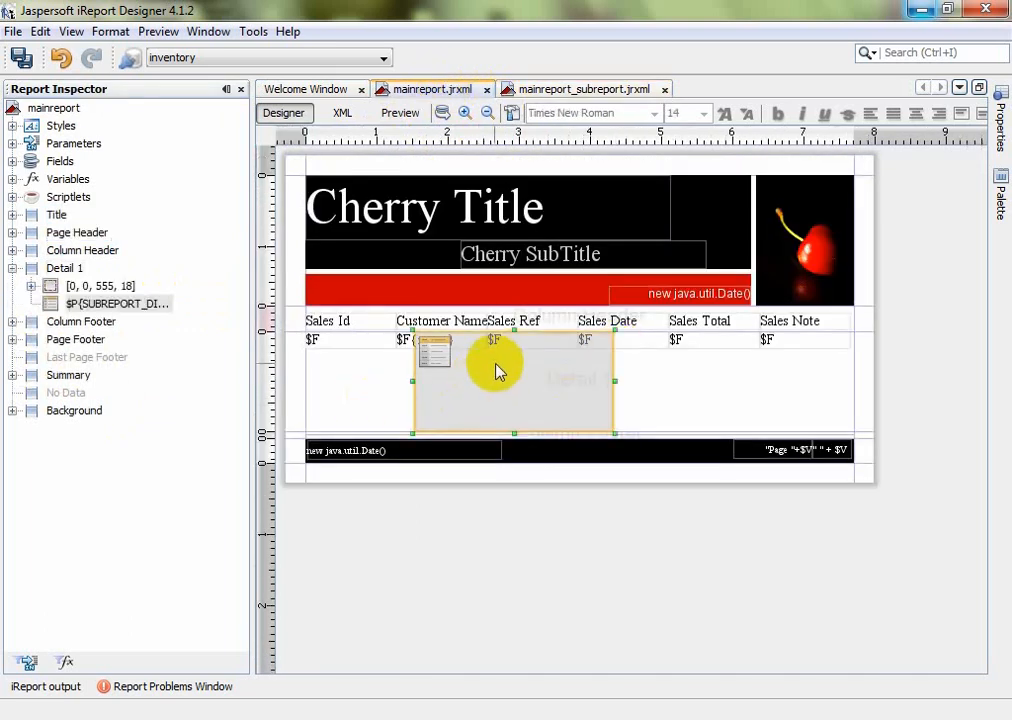
mouse_move(510, 342)
mouse_down()
mouse_move(502, 366)
mouse_move(504, 356)
mouse_up()
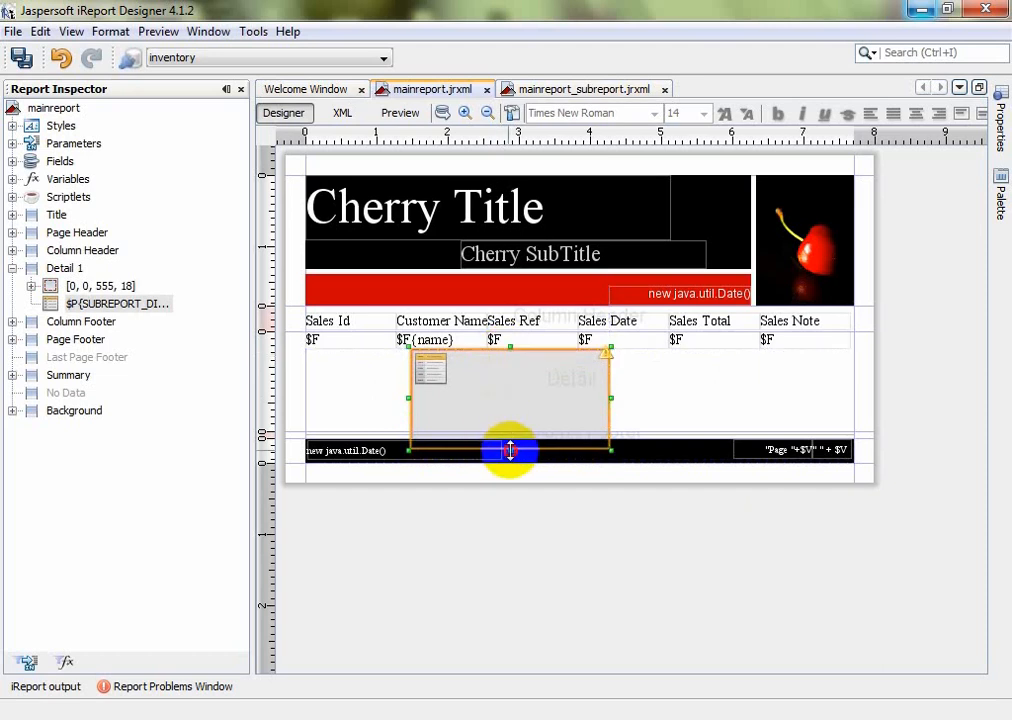
drag(510, 450, 510, 380)
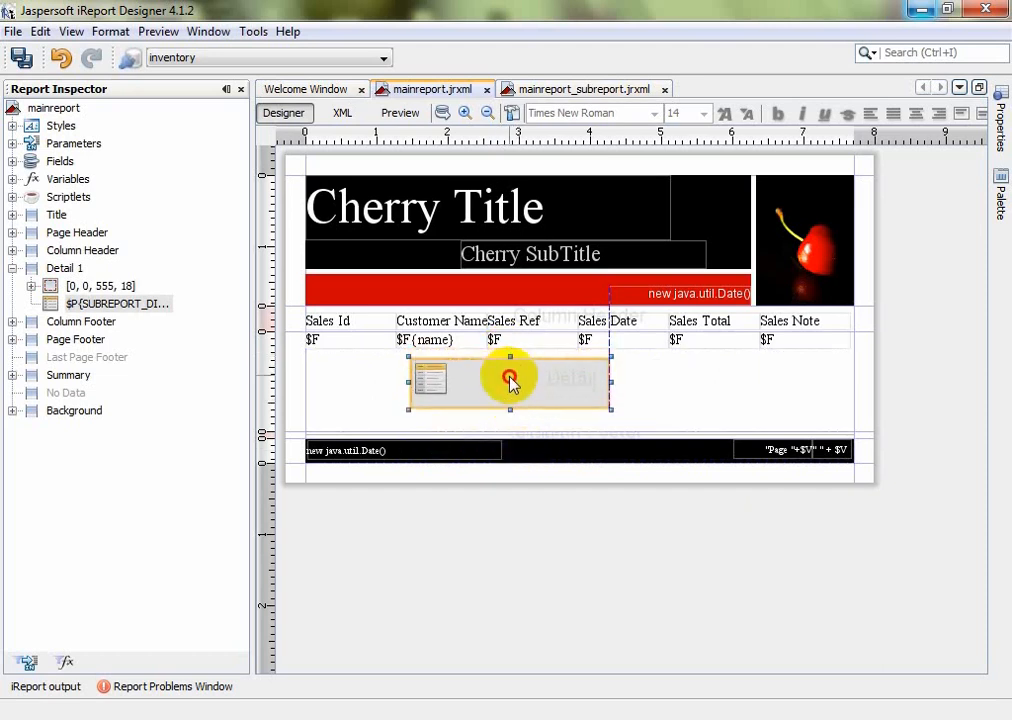
drag(610, 382, 838, 381)
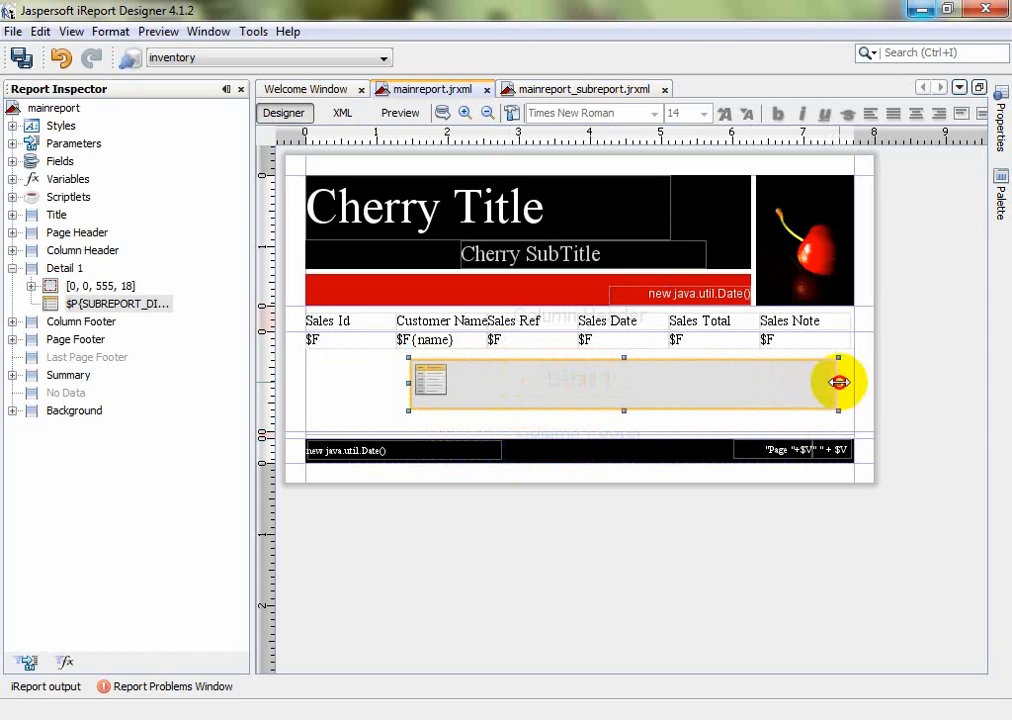
drag(408, 385, 377, 384)
Deselect the subreport, glance at the subreport design, and return to mainreport.jrxml
click(340, 362)
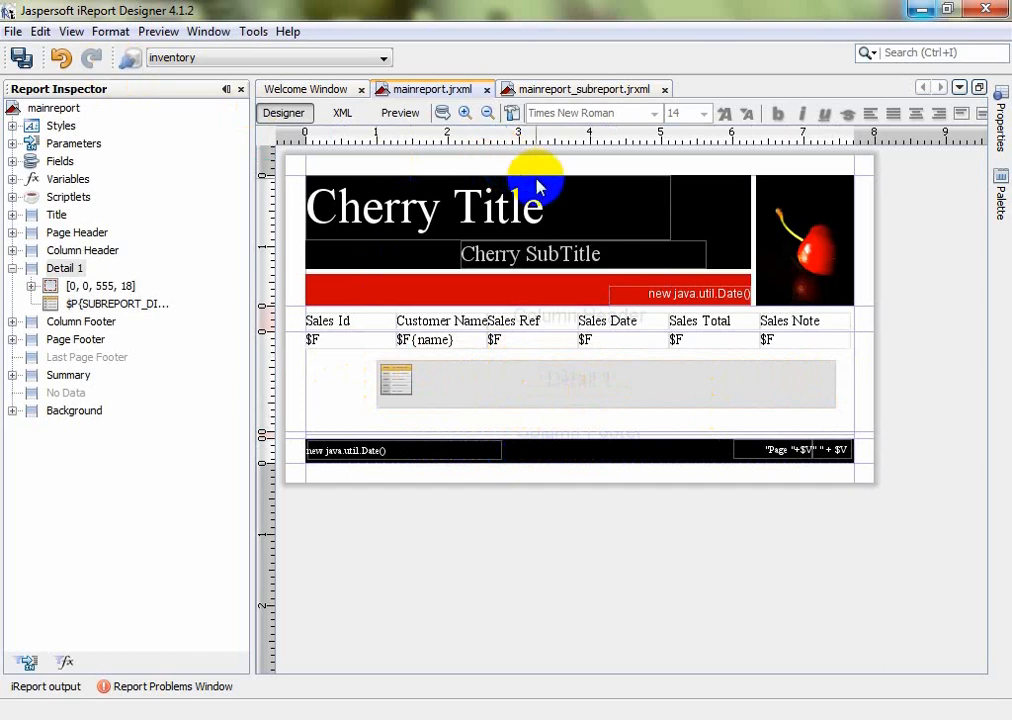
click(576, 93)
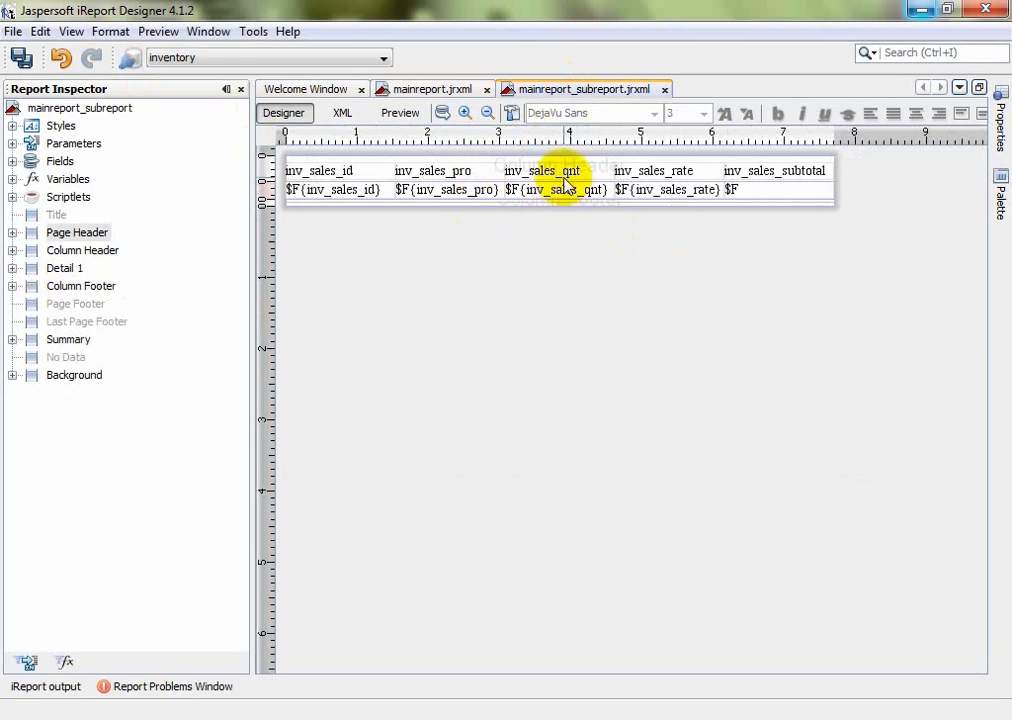
click(447, 93)
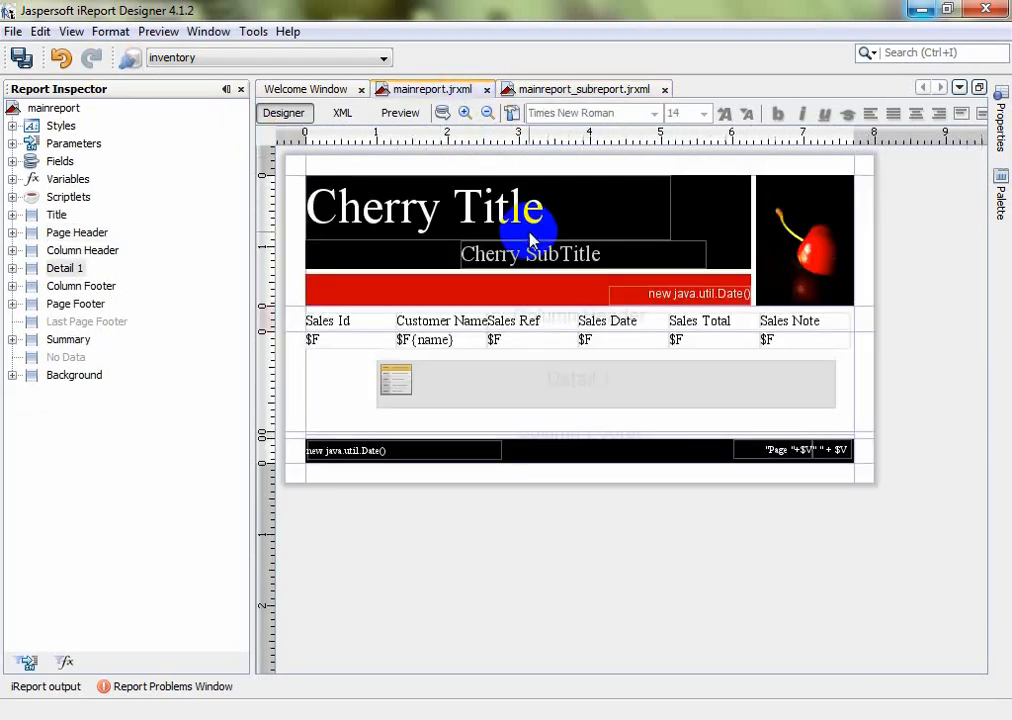
From the main report query, create a new Text (String) parameter named inv_no
click(442, 113)
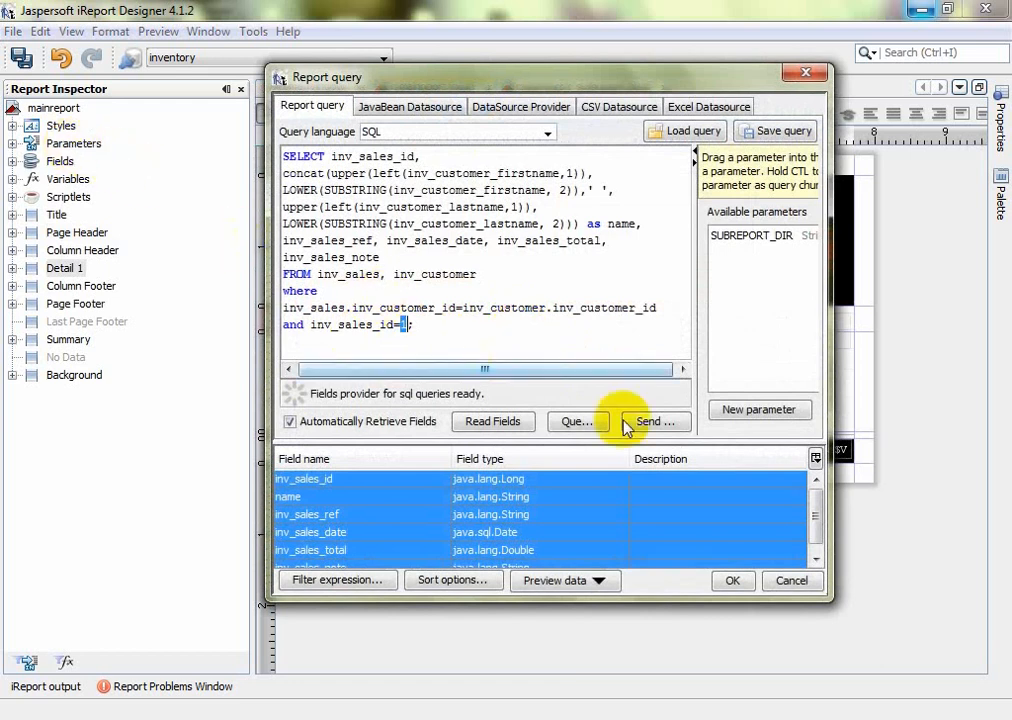
click(750, 412)
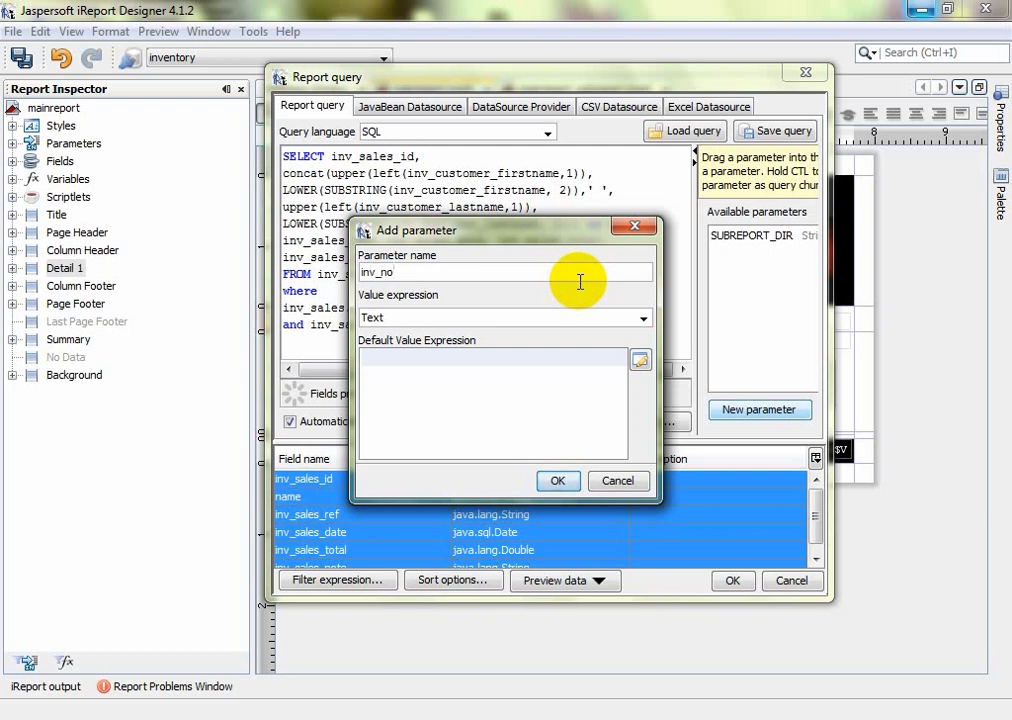
click(644, 318)
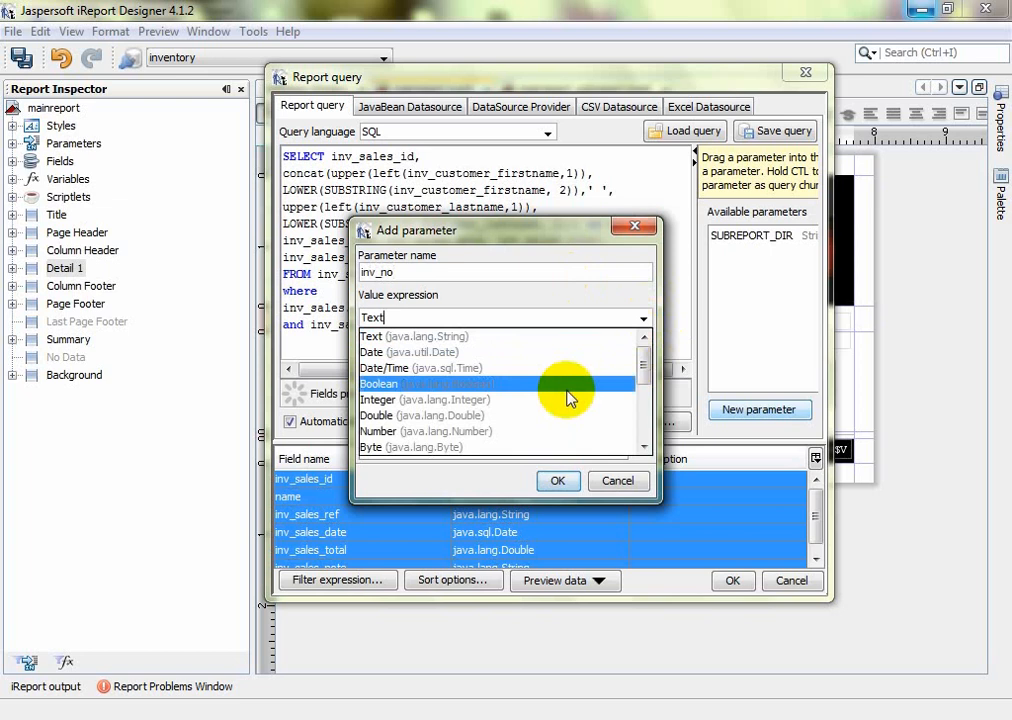
drag(647, 366, 662, 343)
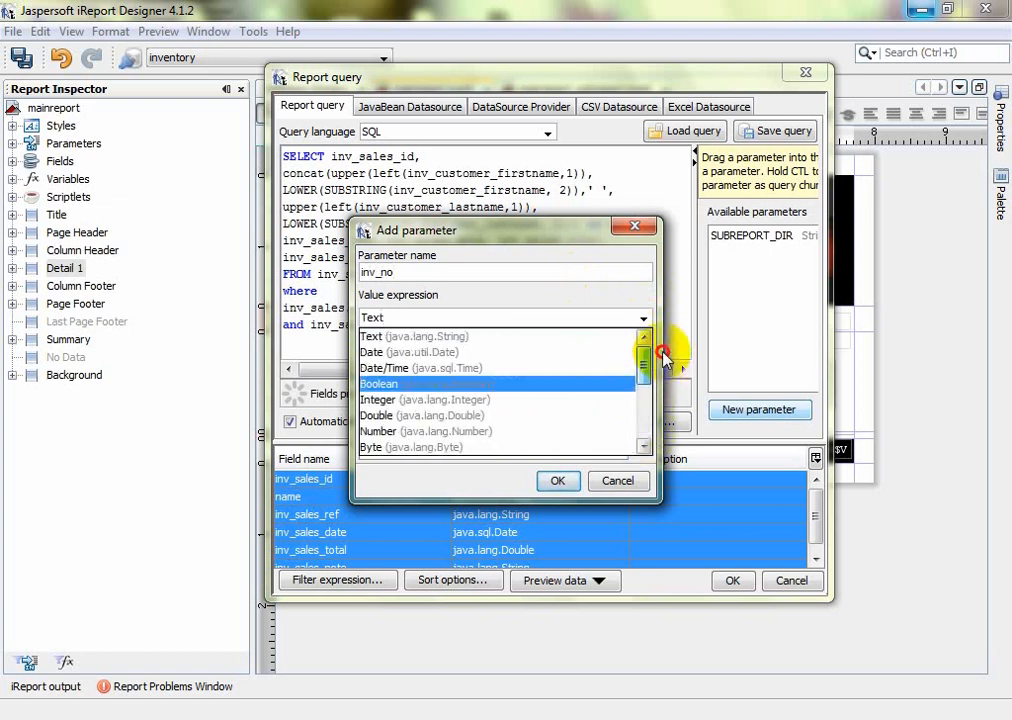
click(558, 482)
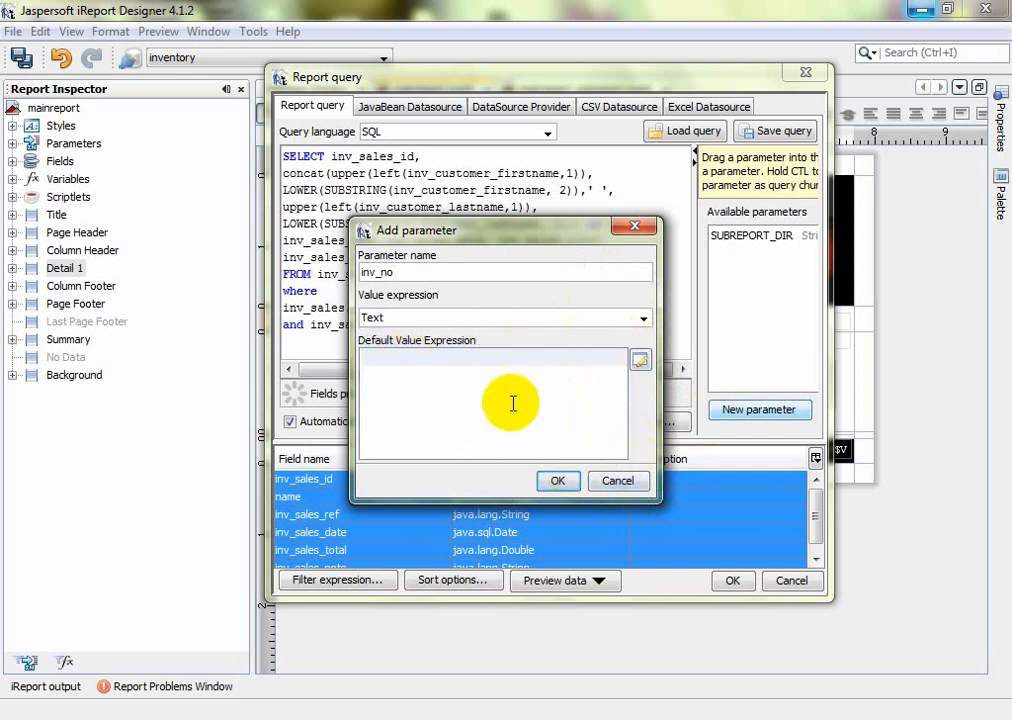
click(558, 481)
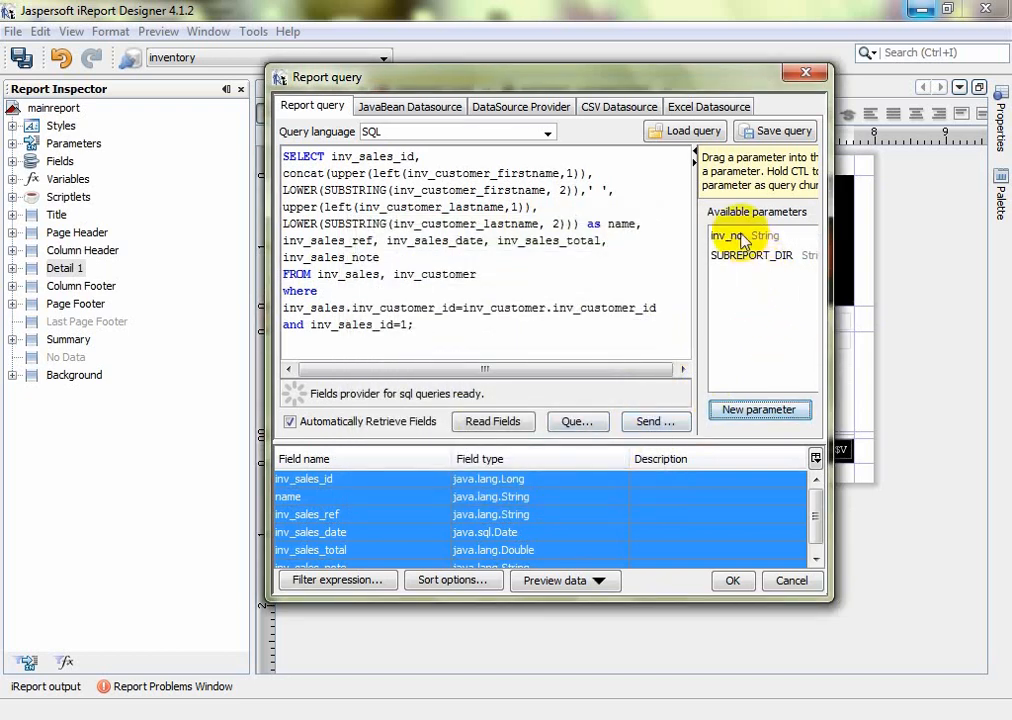
Replace the fixed 1 with $P{inv_no} after inv_sales_id= and save the query
drag(740, 237, 400, 322)
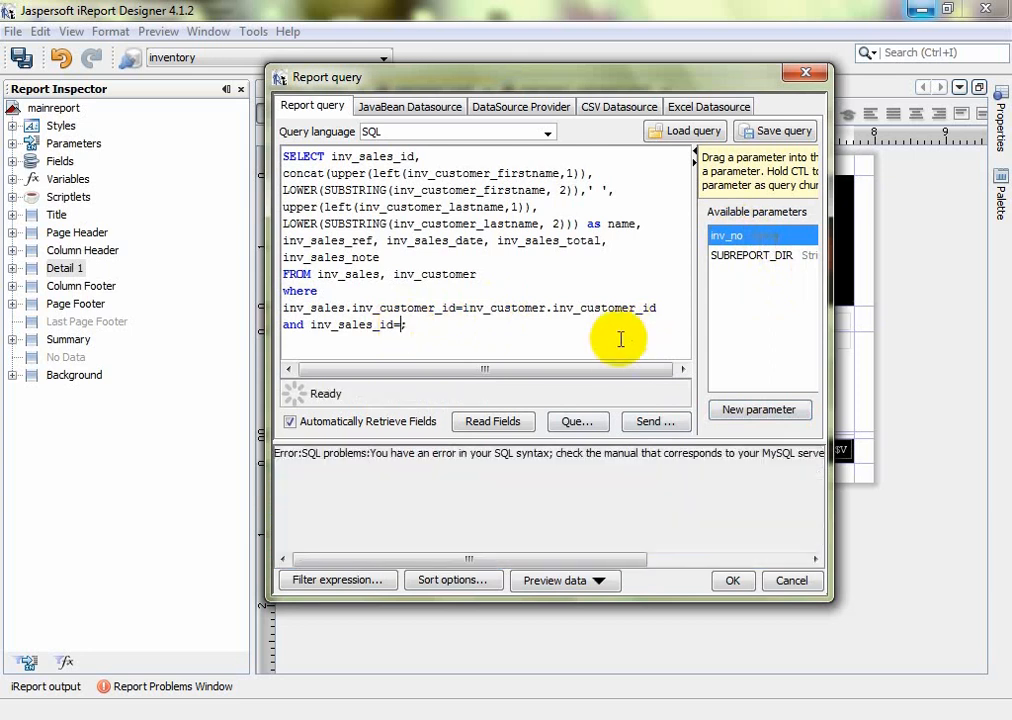
drag(745, 240, 410, 325)
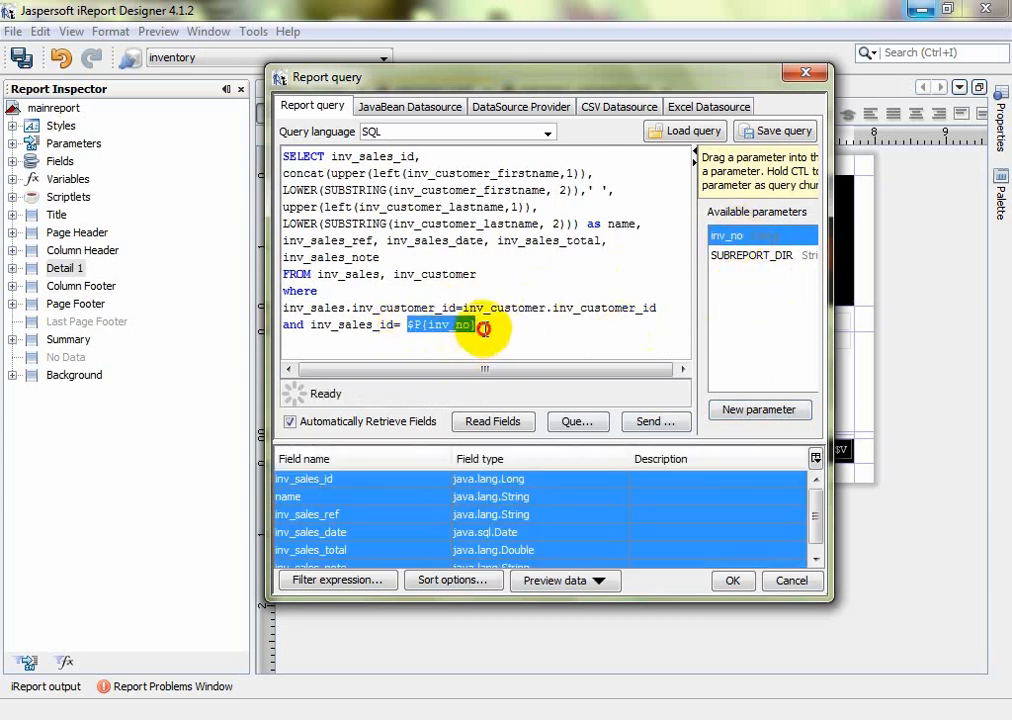
click(515, 323)
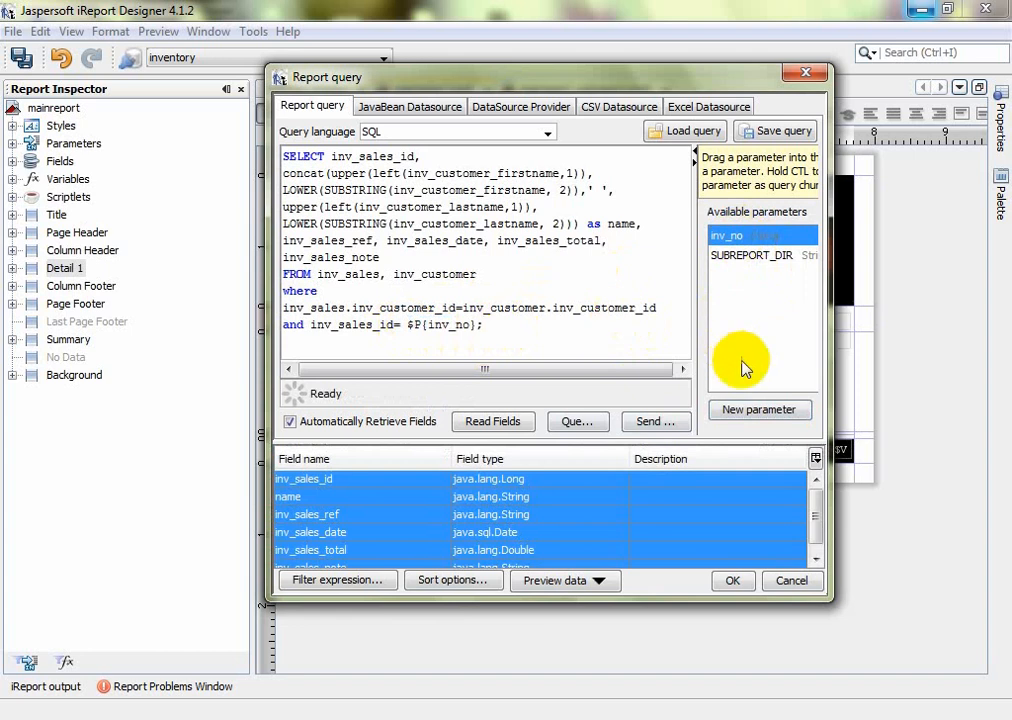
click(725, 581)
In mainreport_subreport's query, add a new parameter named inv_no
click(574, 89)
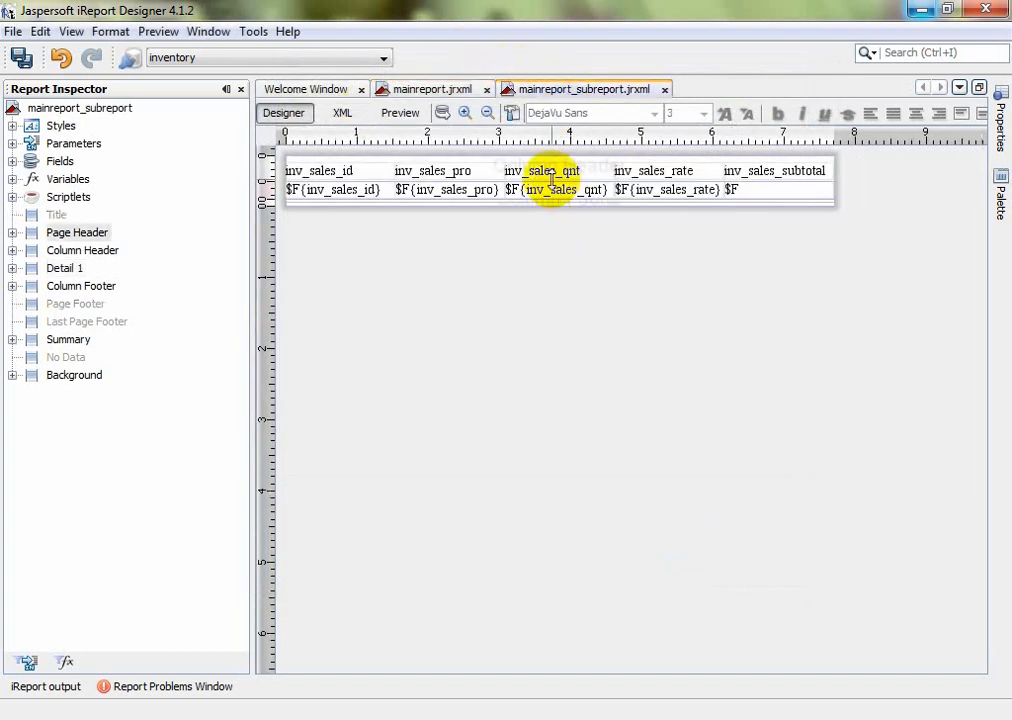
click(445, 116)
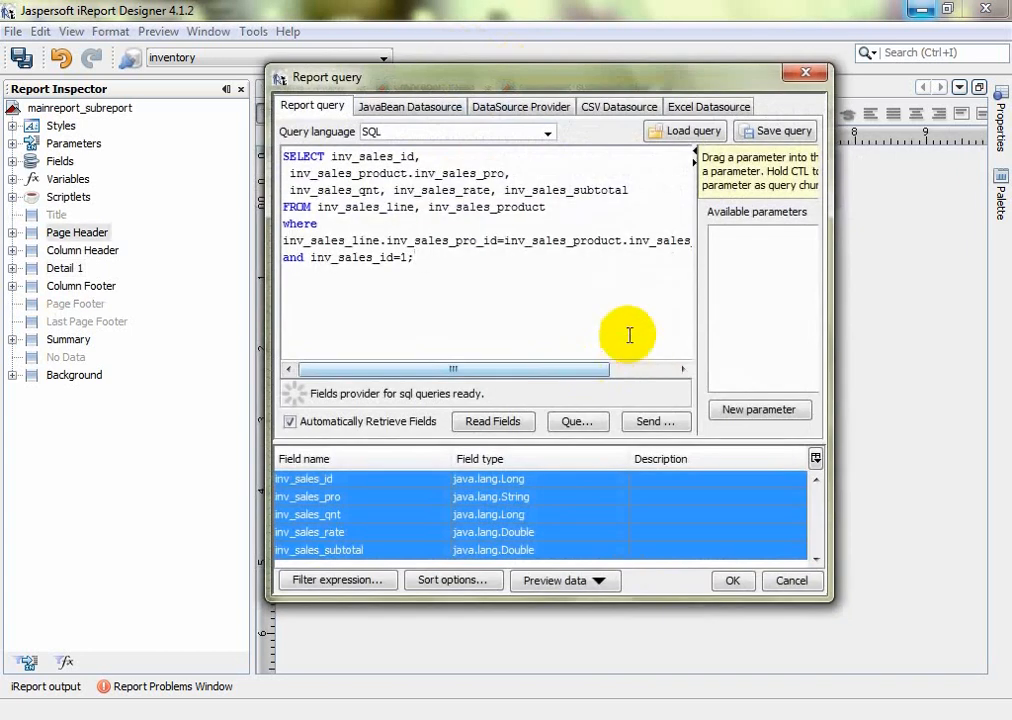
click(755, 411)
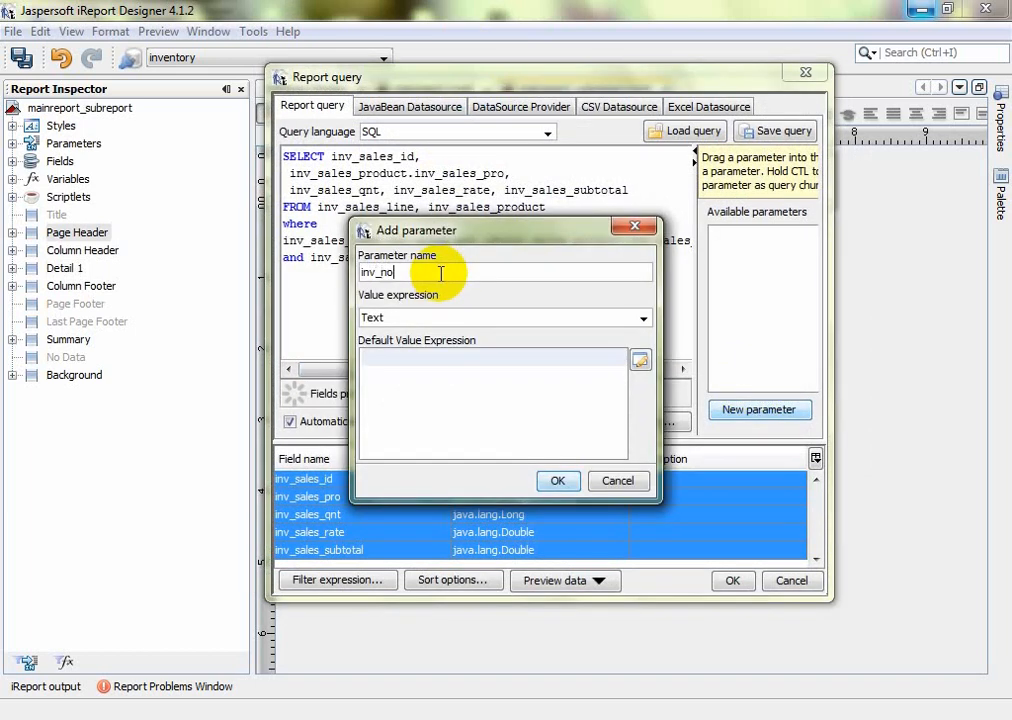
click(429, 378)
click(557, 481)
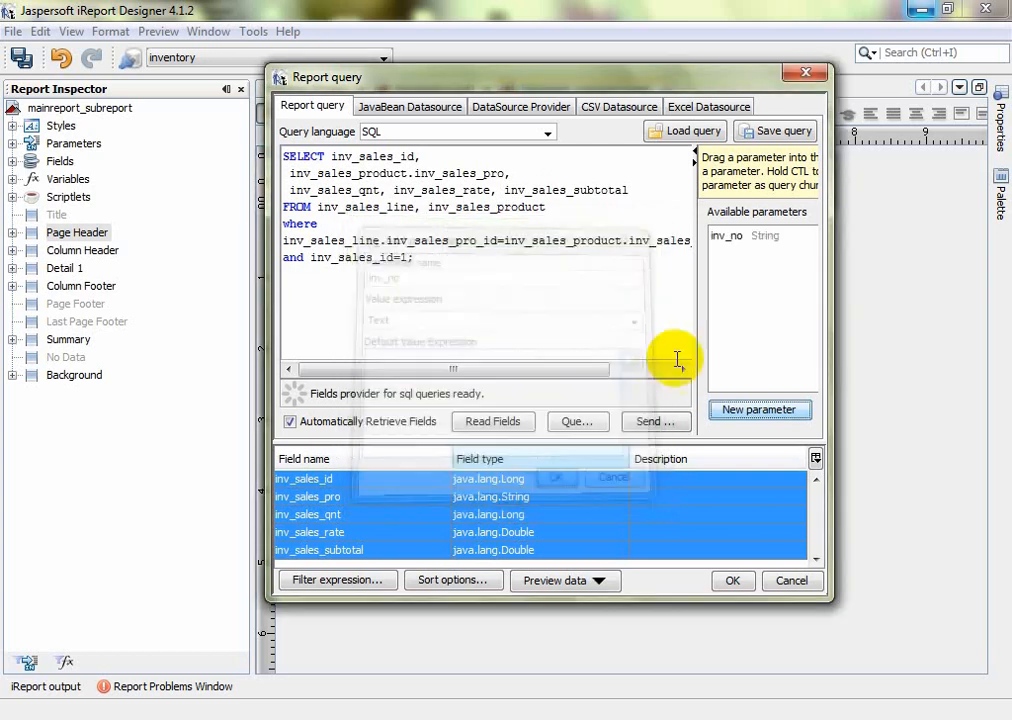
Delete the 1 after inv_sales_id=, insert $P{inv_no} in its place, and save the query
click(720, 240)
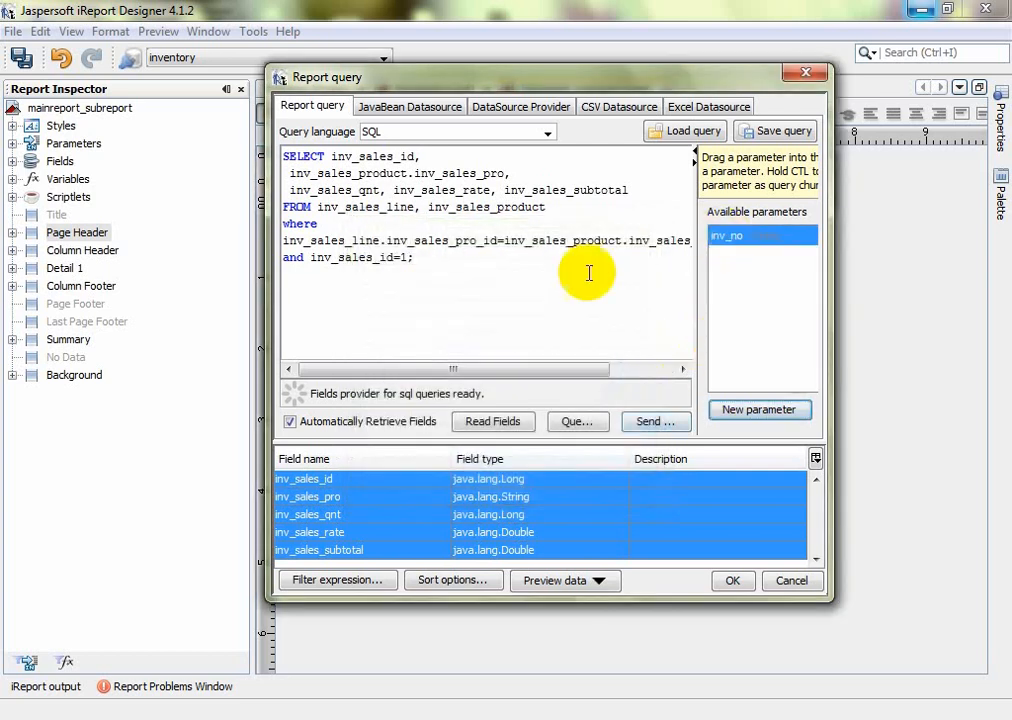
click(405, 257)
key(BackSpace)
drag(727, 244, 407, 264)
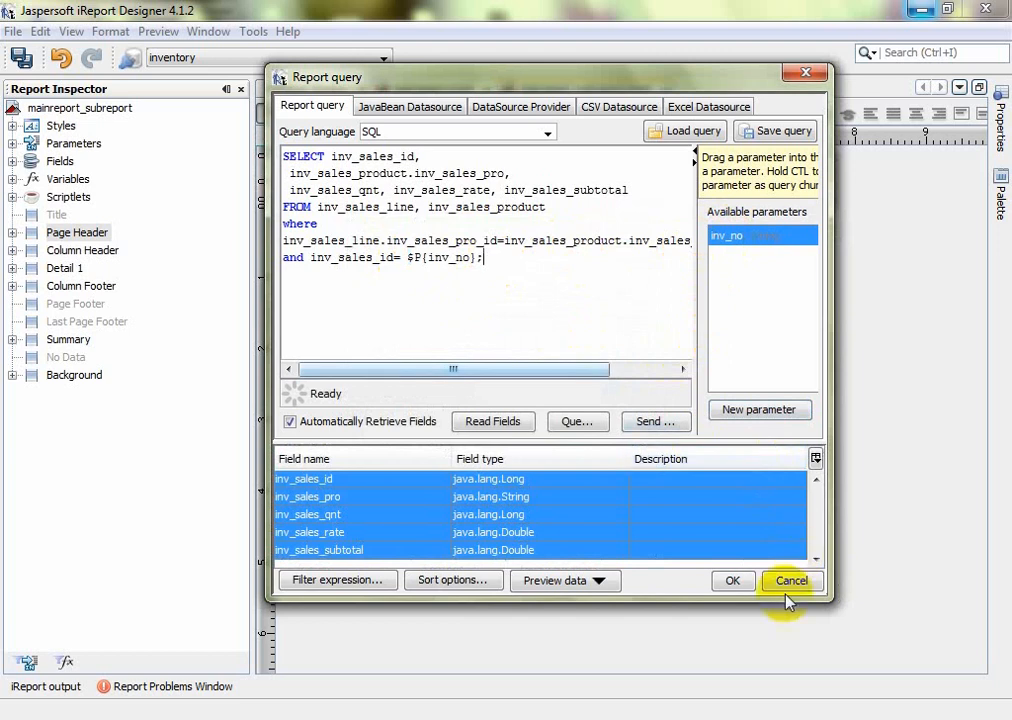
click(736, 584)
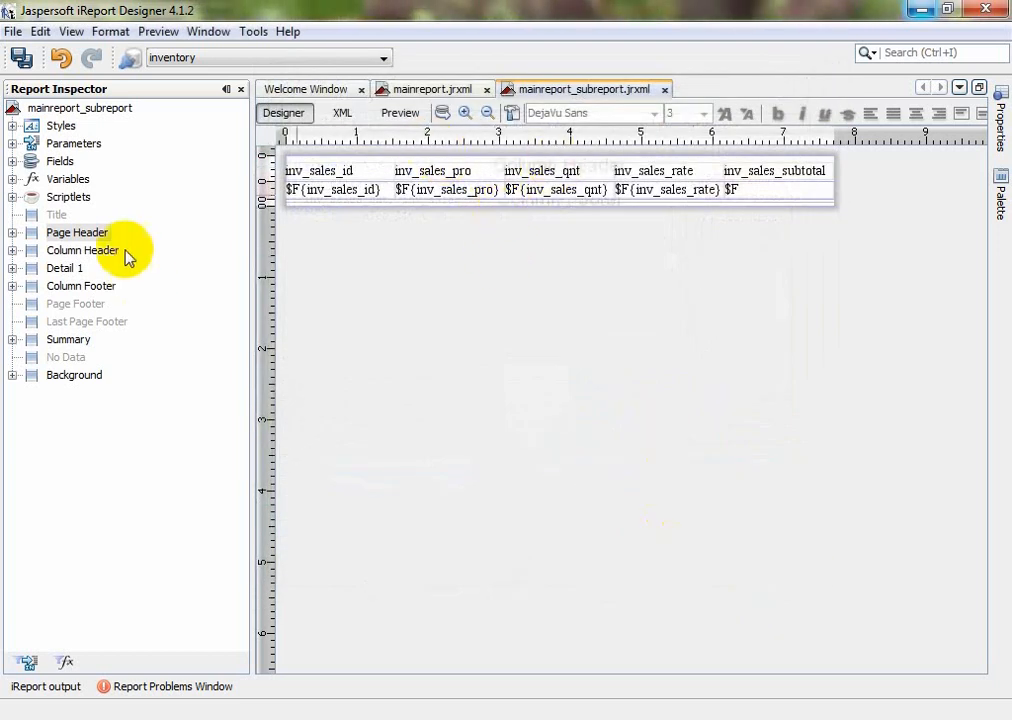
On mainreport, expand Parameters and inspect inv_no's properties to confirm it is a String prompt
click(11, 143)
click(380, 89)
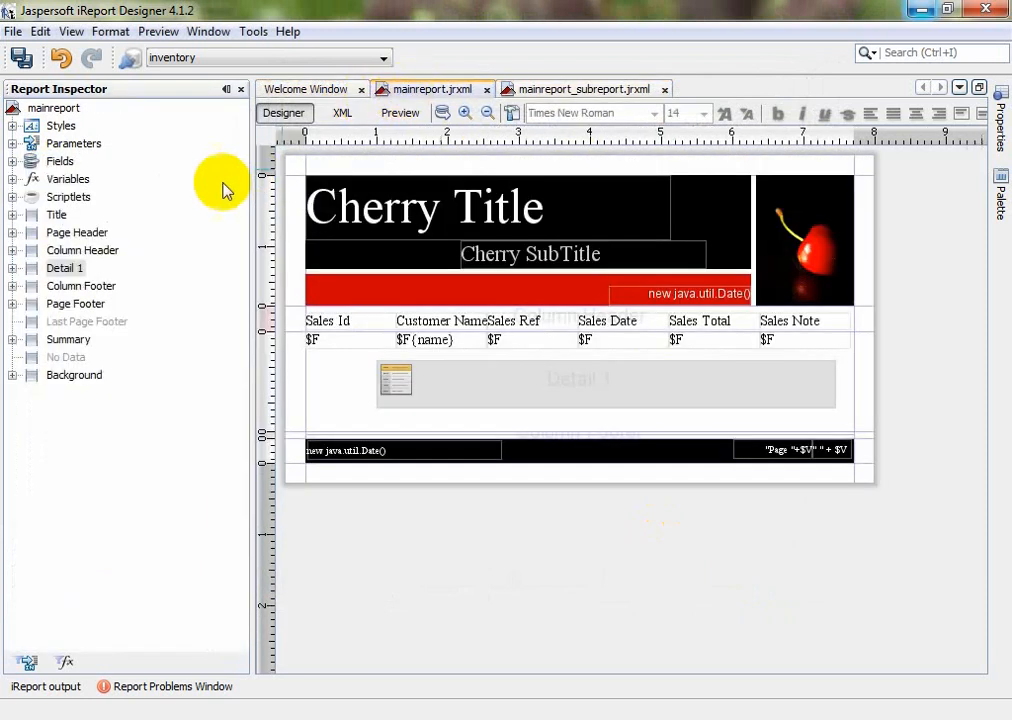
click(11, 143)
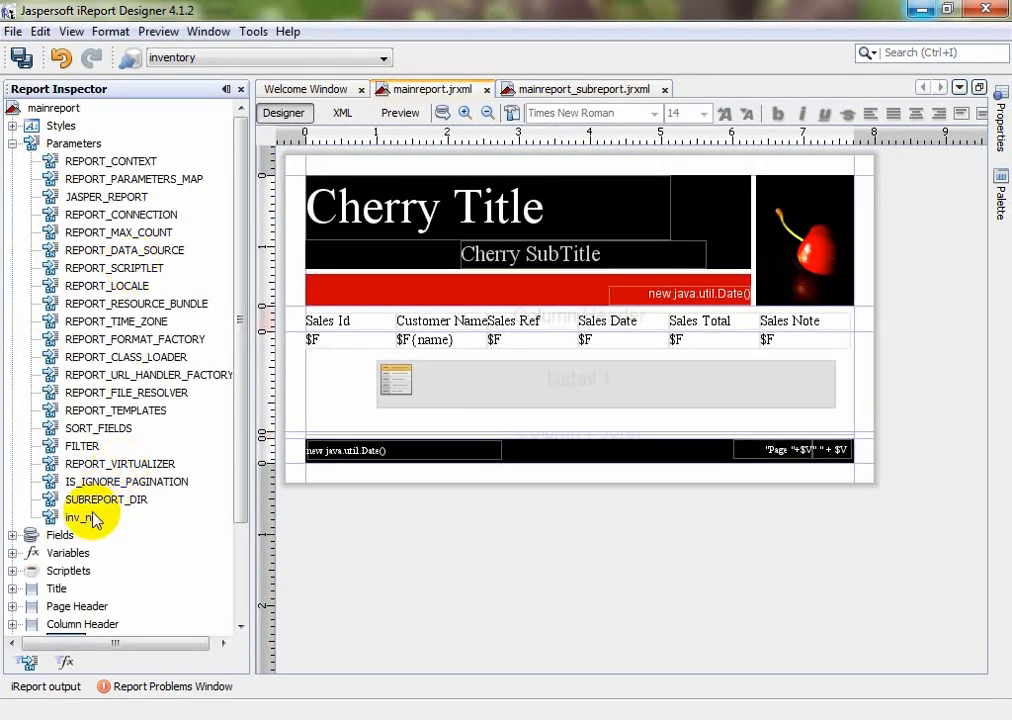
click(998, 140)
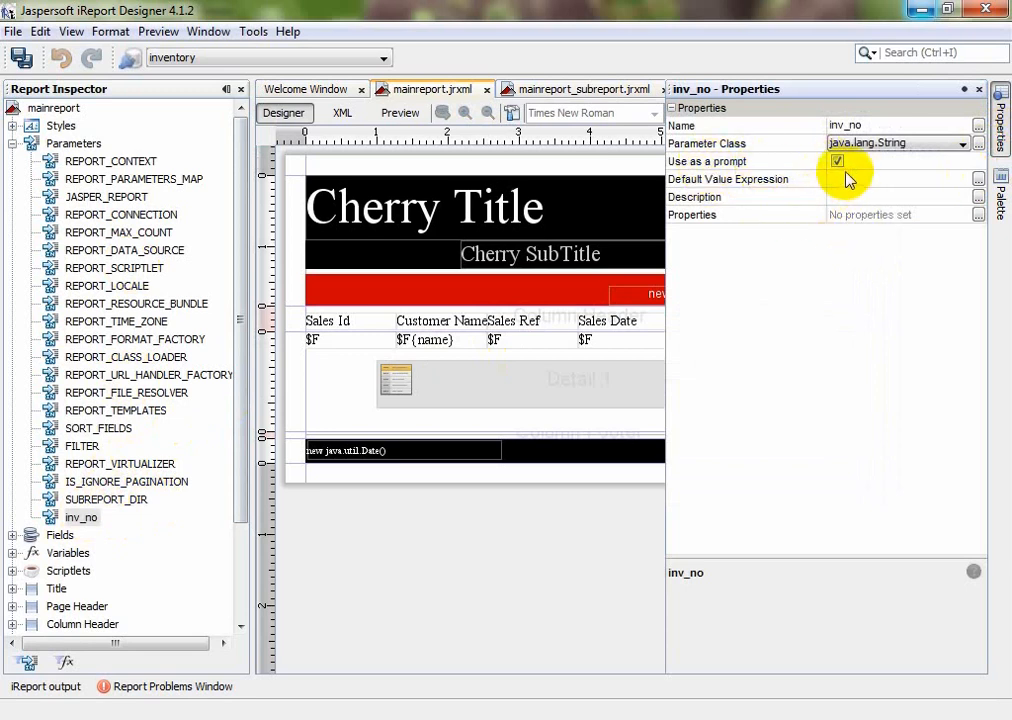
click(581, 514)
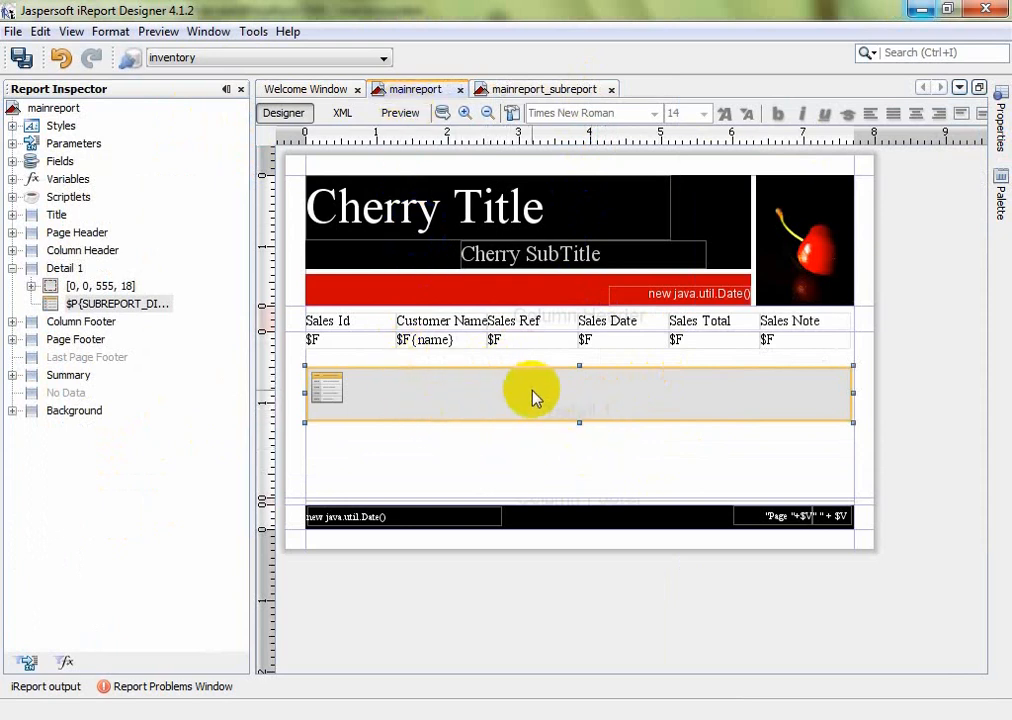
Select the subreport element and open its Parameters list from the Properties panel
click(1000, 131)
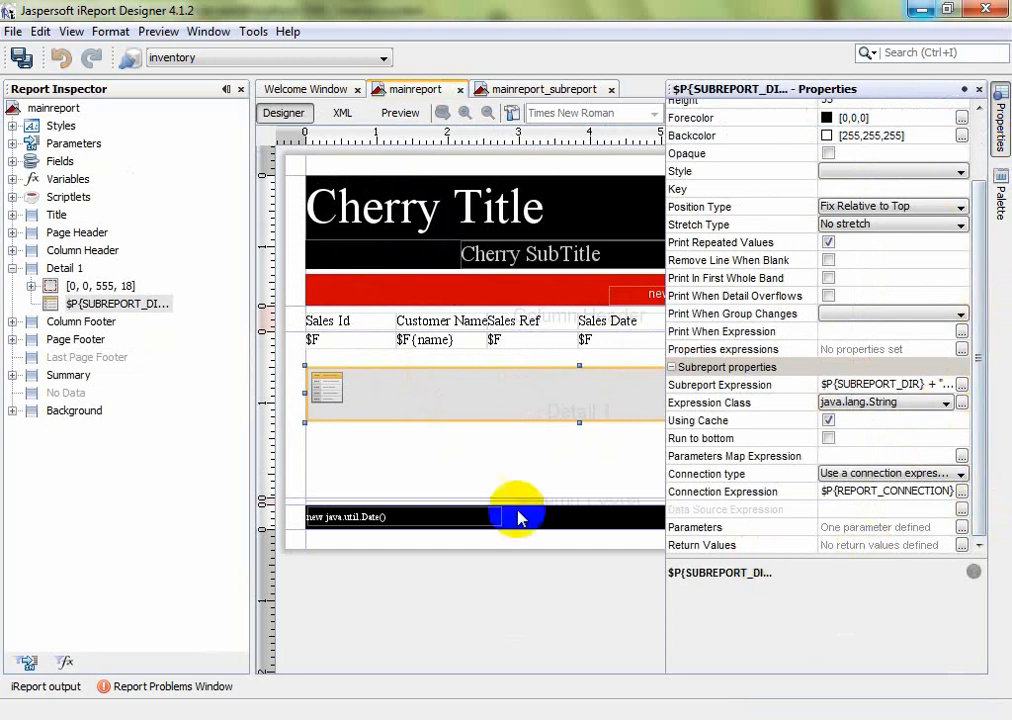
click(483, 398)
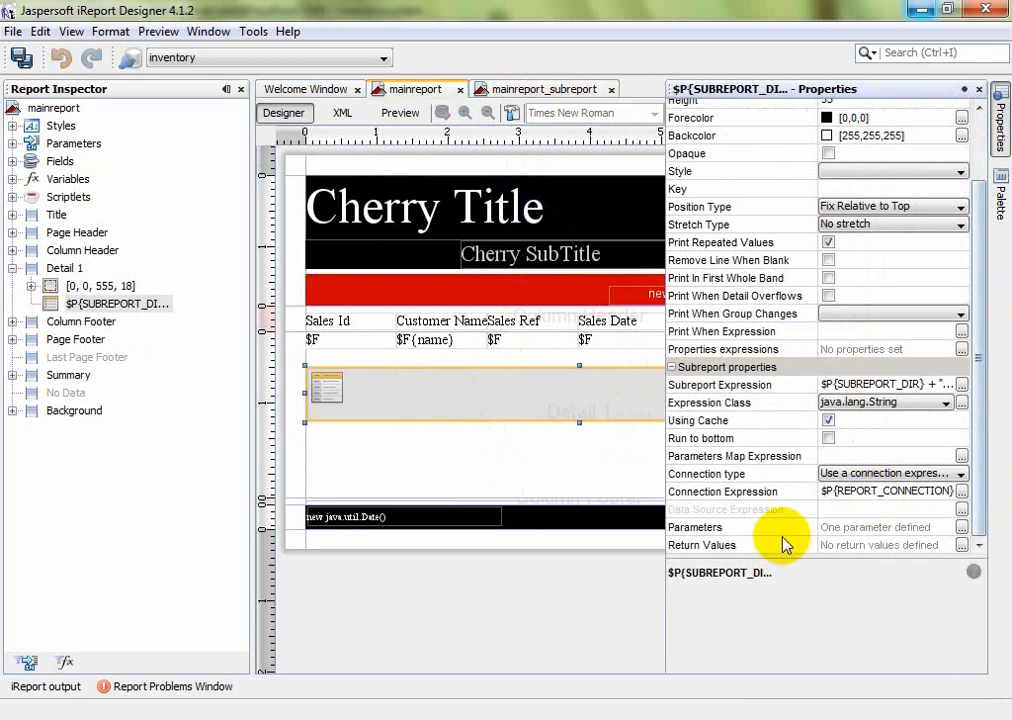
click(701, 529)
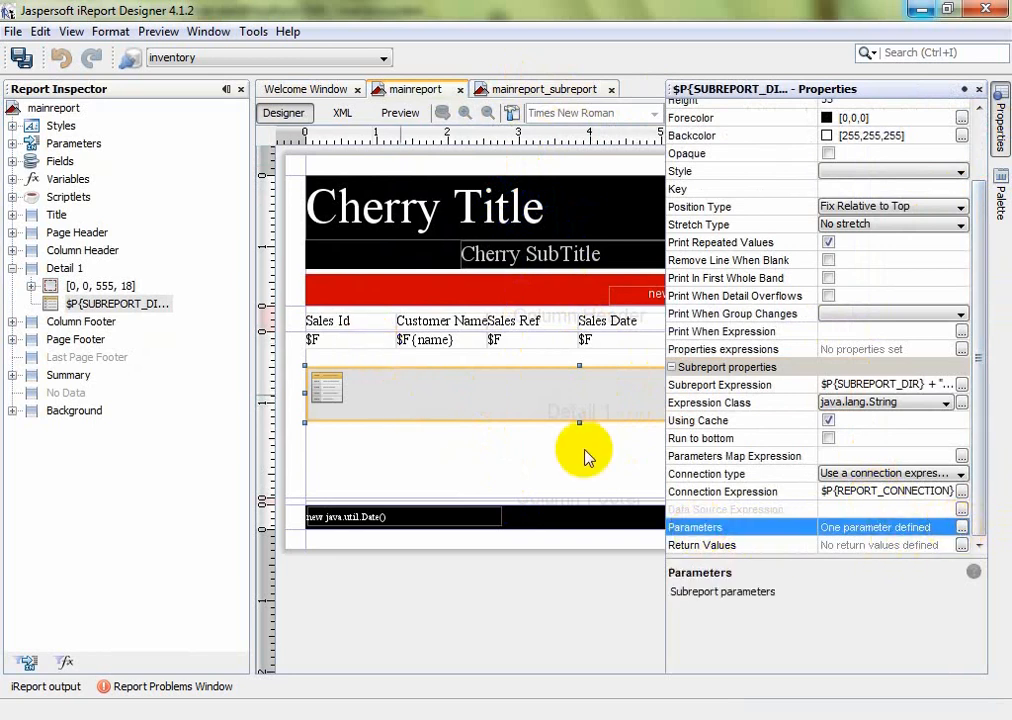
click(962, 527)
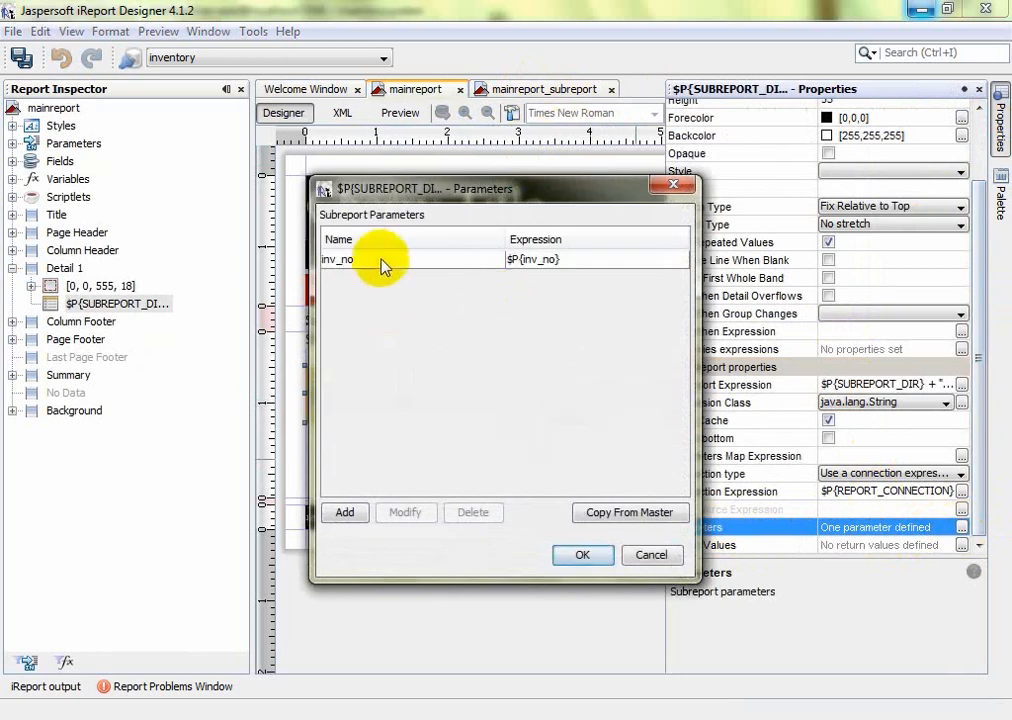
Check inv_no's $P{inv_no} expression, cancel the edit, and accept the subreport parameter list
click(376, 261)
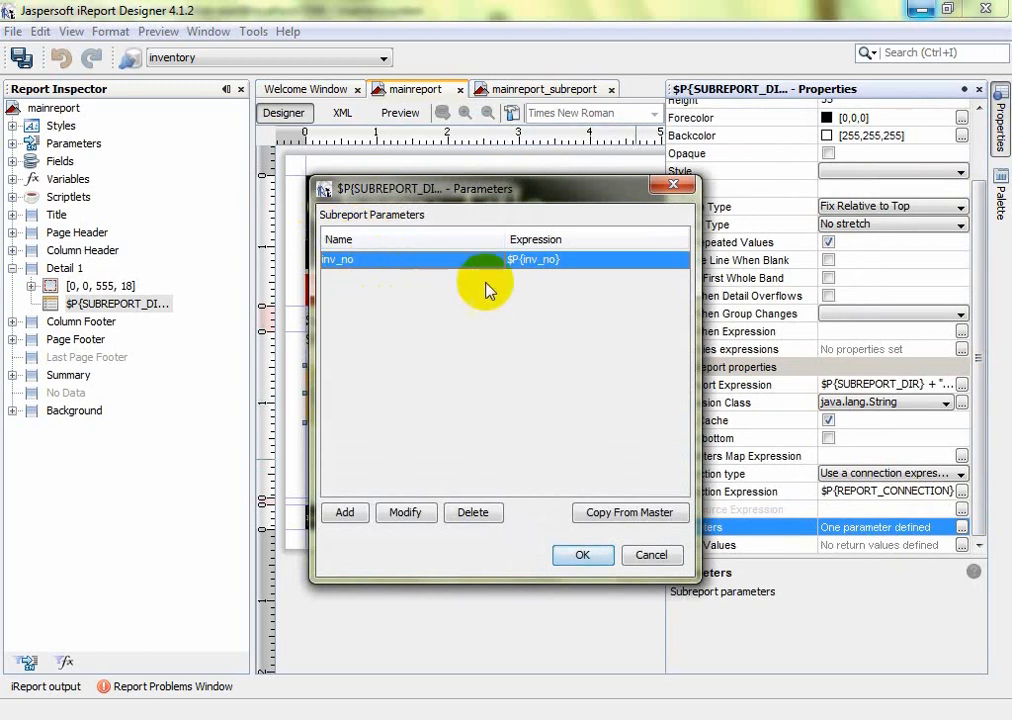
double_click(605, 263)
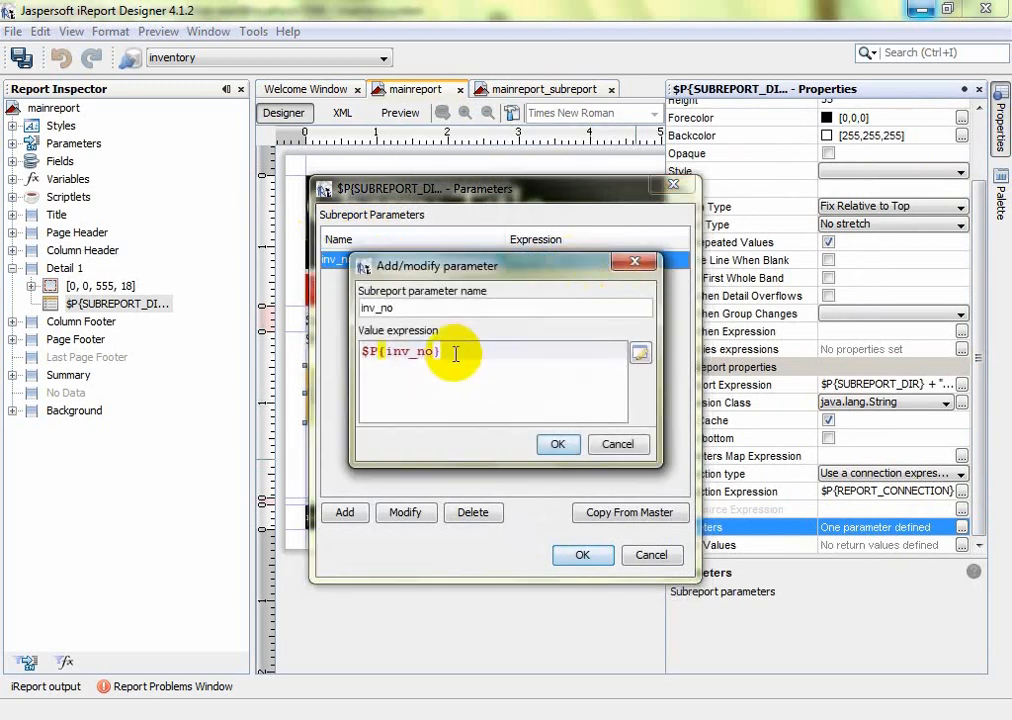
drag(442, 352, 364, 351)
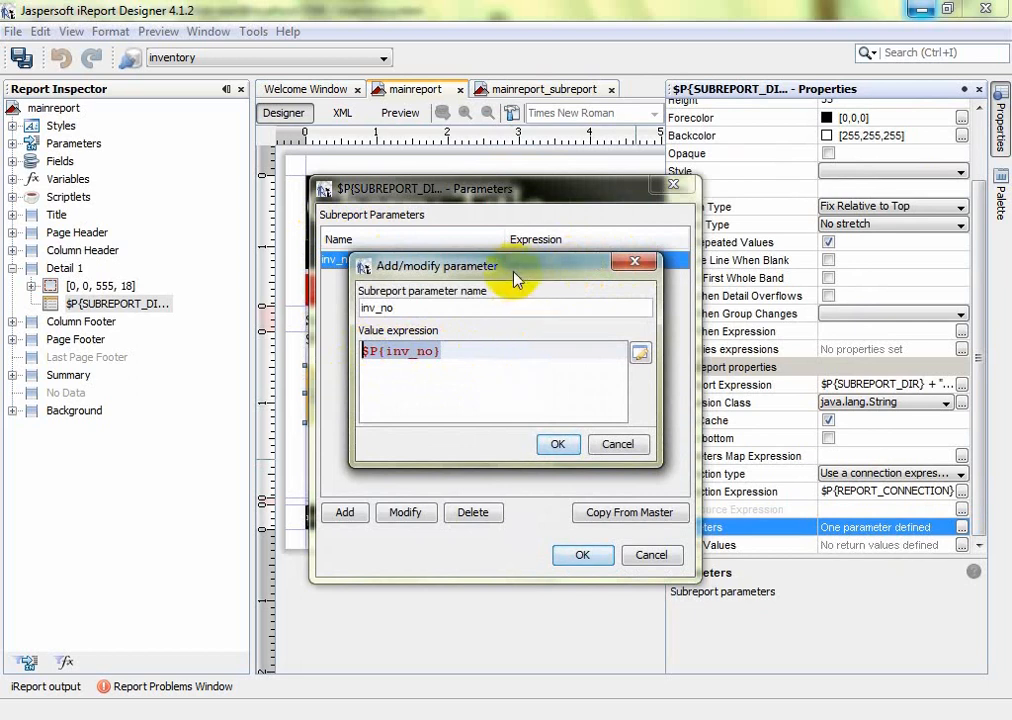
drag(516, 278, 531, 316)
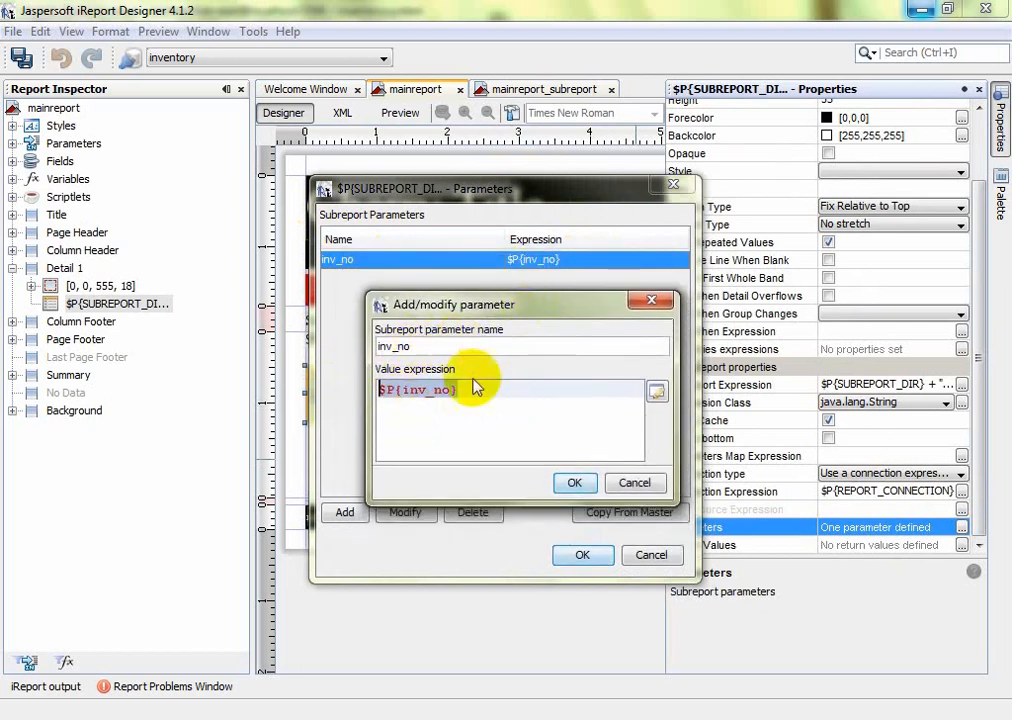
click(620, 487)
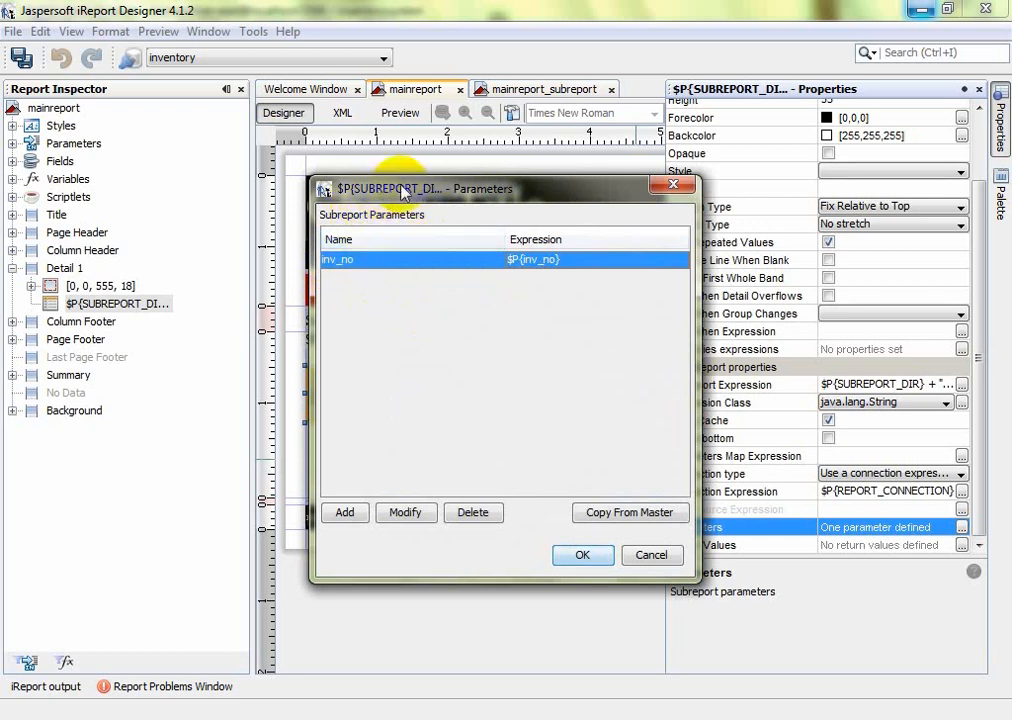
drag(396, 187, 435, 193)
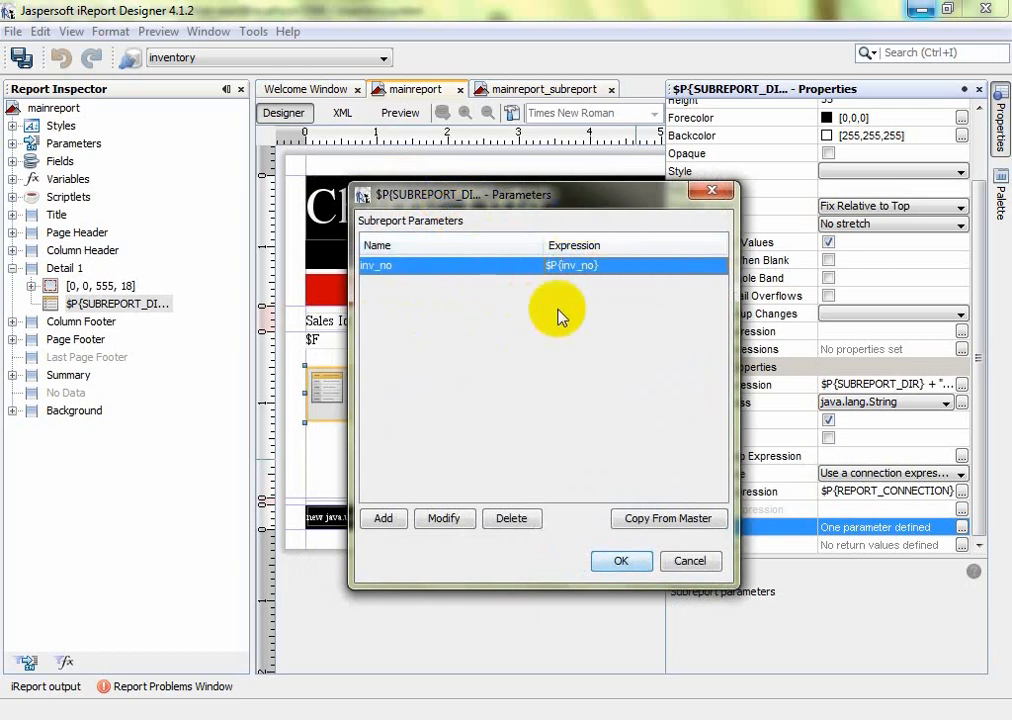
click(621, 560)
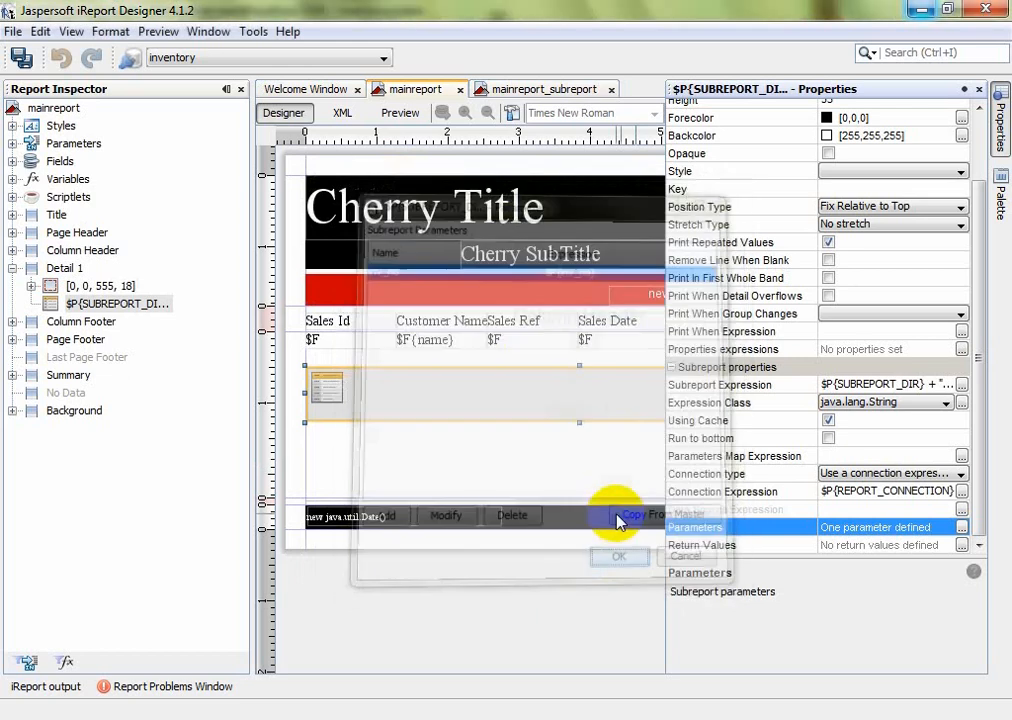
click(528, 470)
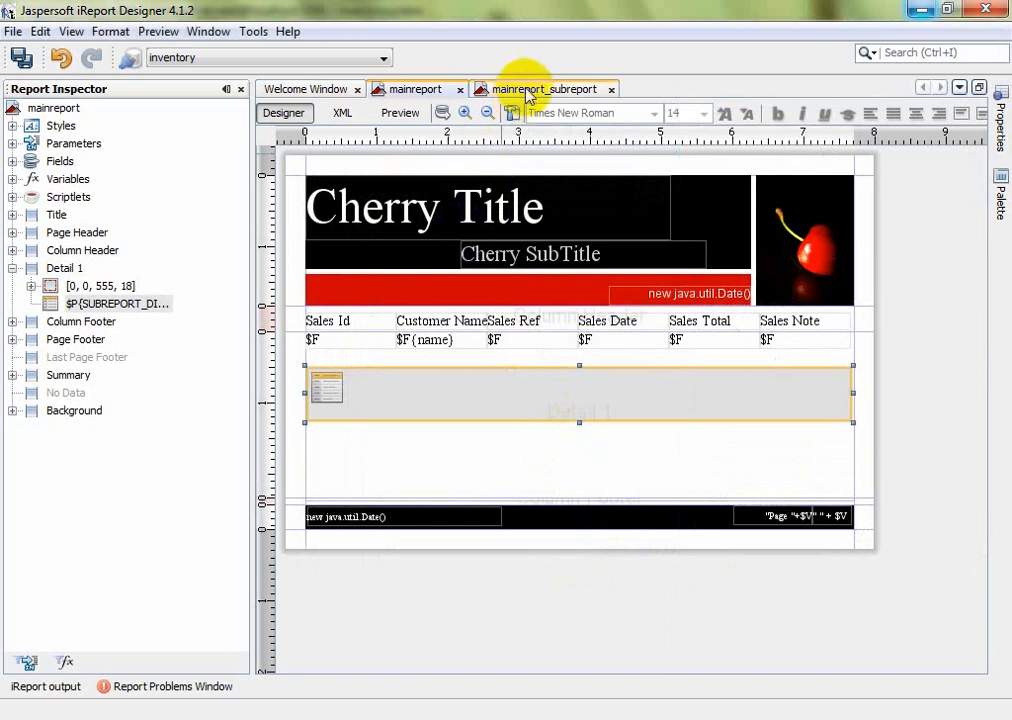
Check the subreport's Title and Page Footer bands, then collapse mainreport's Column Footer to zero height
click(497, 88)
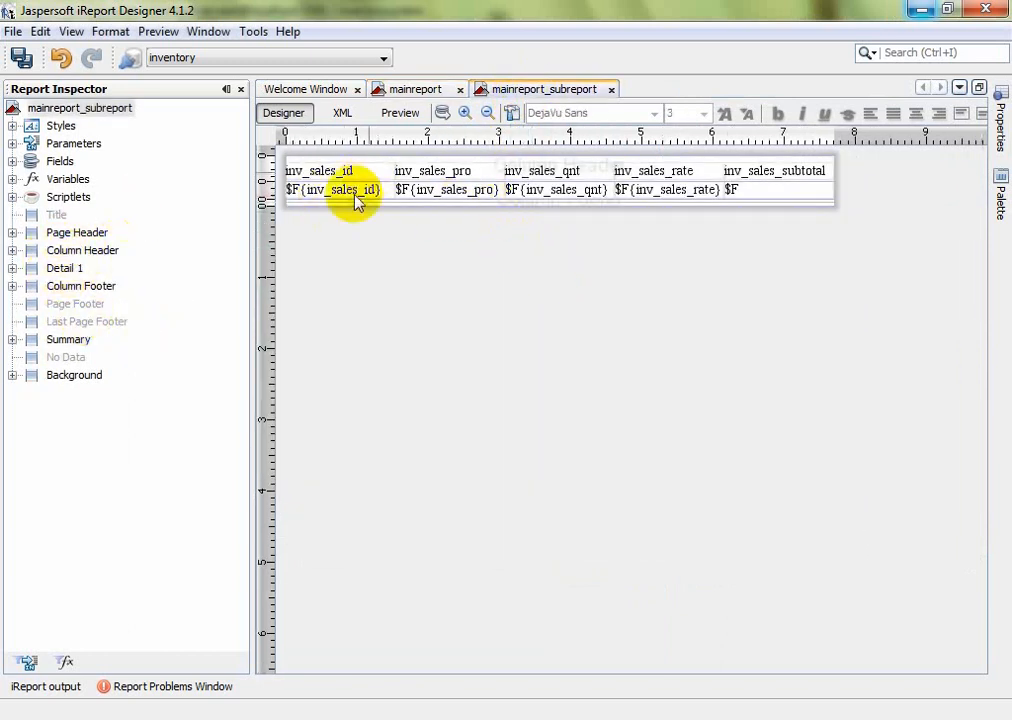
click(55, 216)
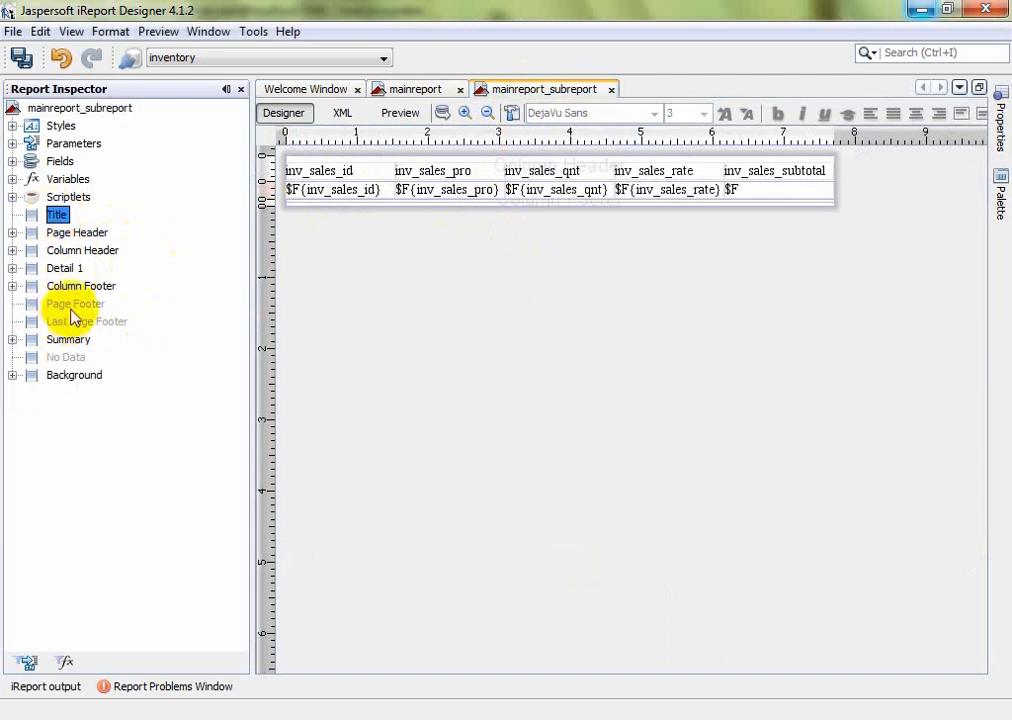
click(75, 304)
click(425, 88)
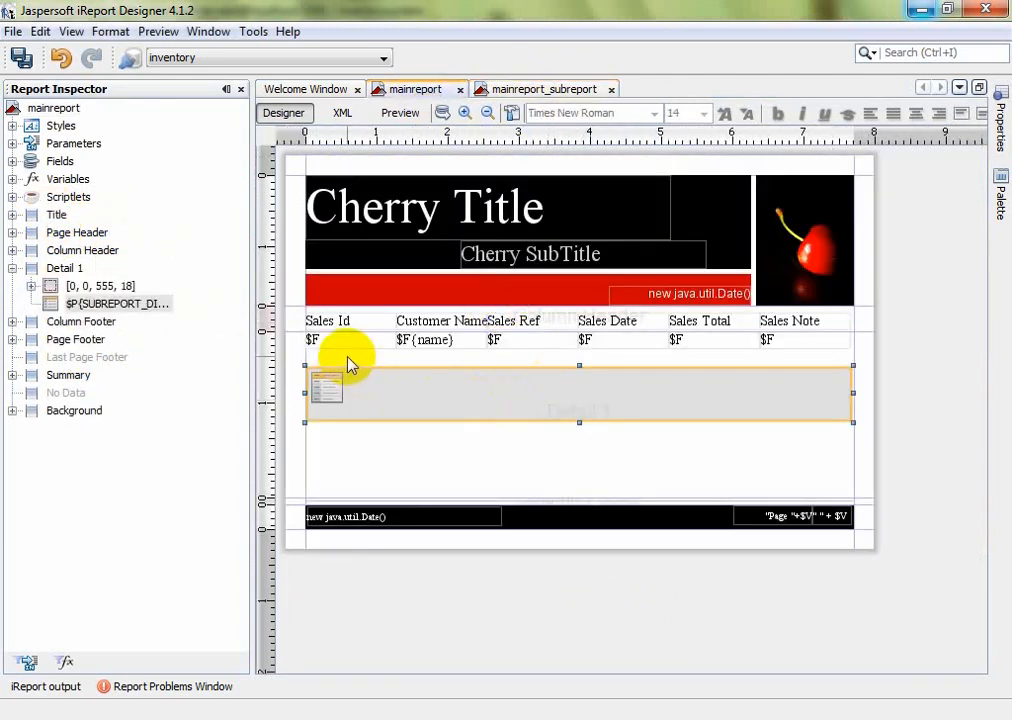
double_click(295, 500)
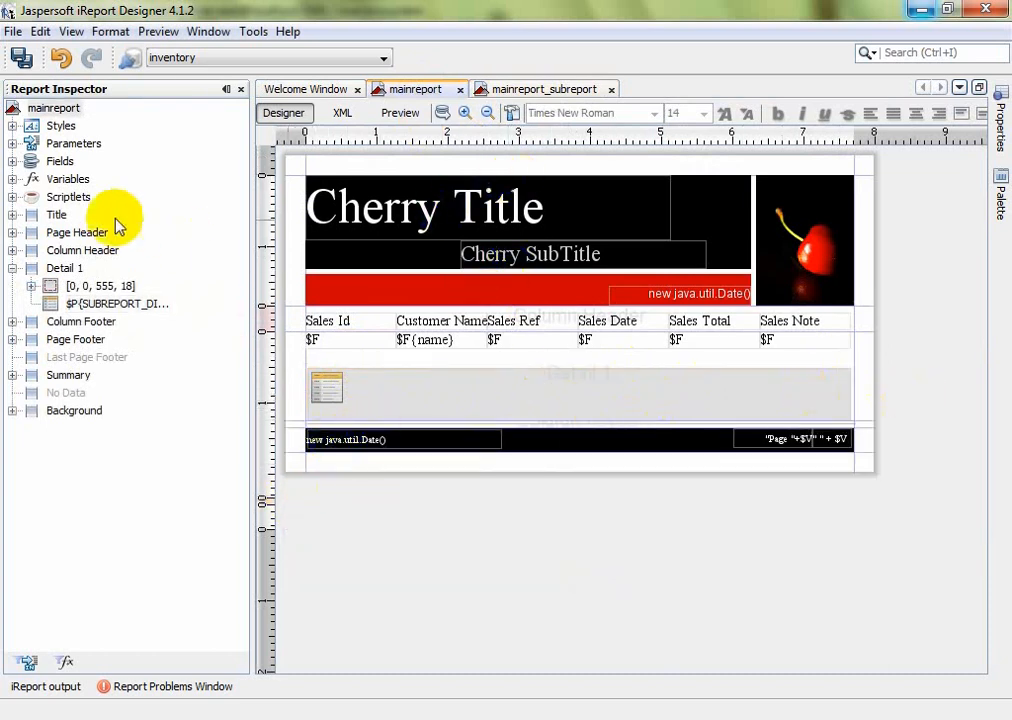
Turn on Use as a prompt for the inv_no parameter and preview the report
click(12, 144)
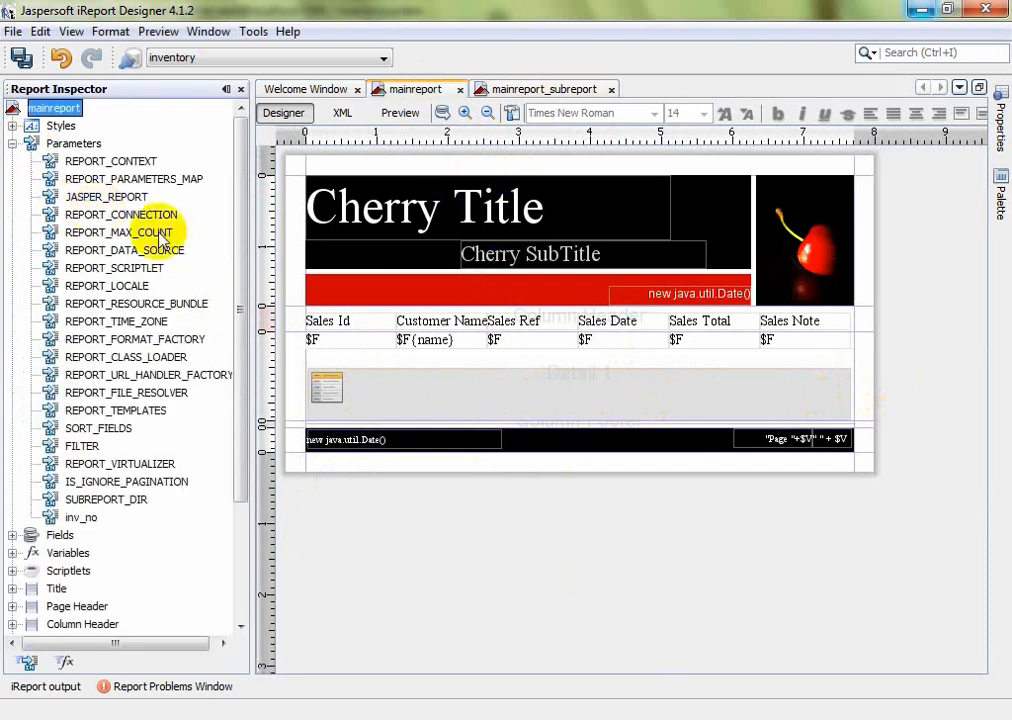
click(95, 518)
click(1000, 118)
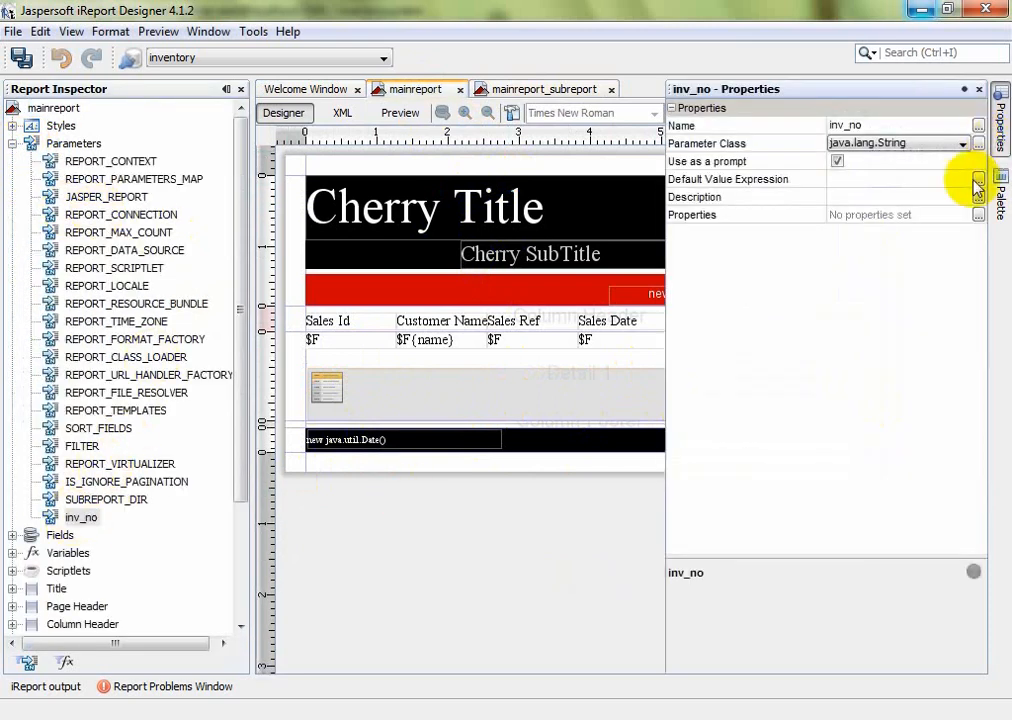
click(835, 163)
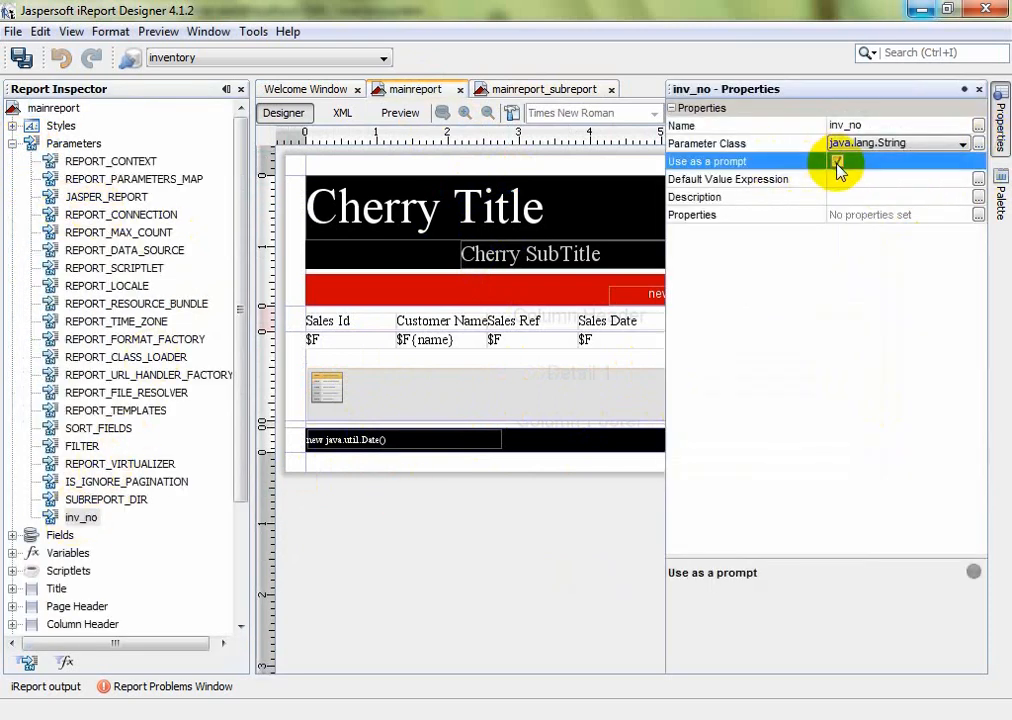
click(369, 228)
click(472, 243)
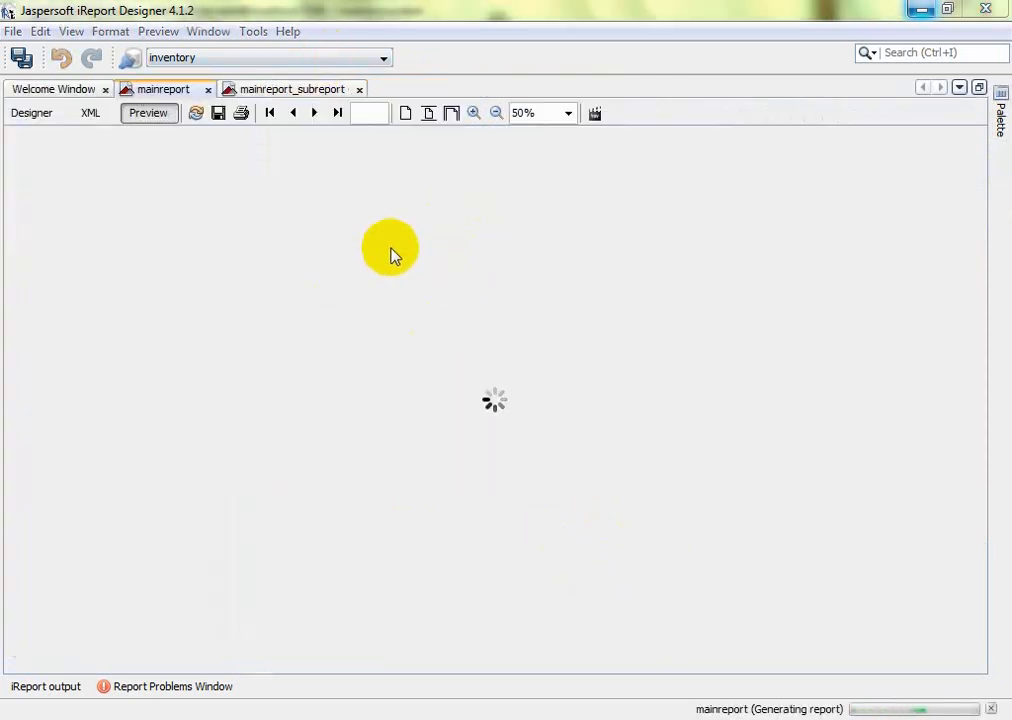
double_click(343, 358)
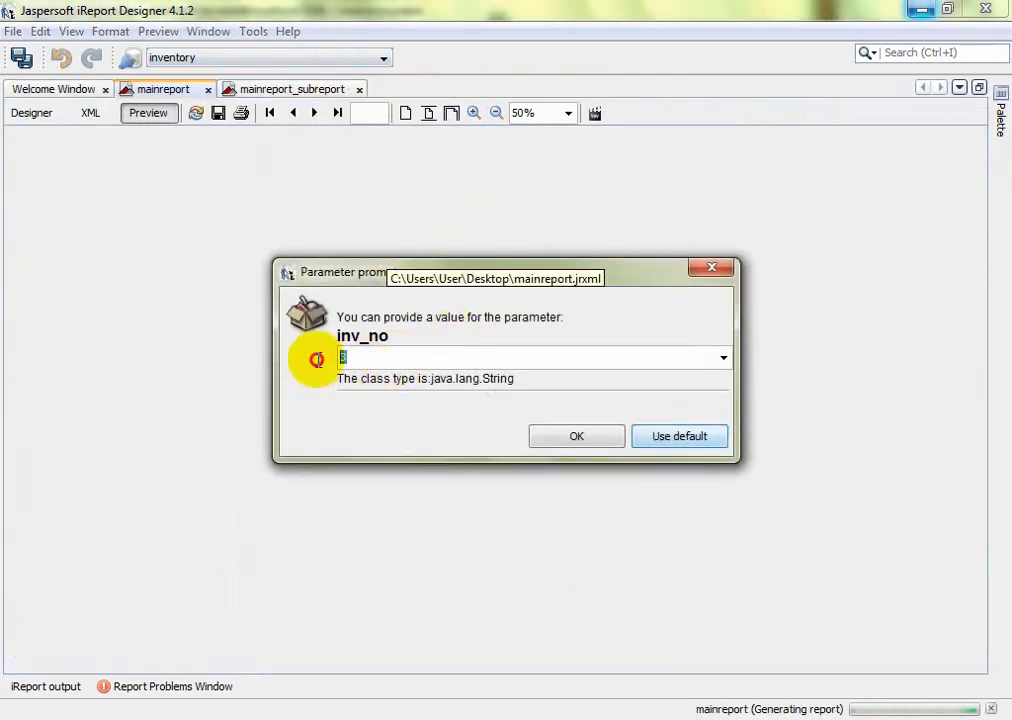
text(1)
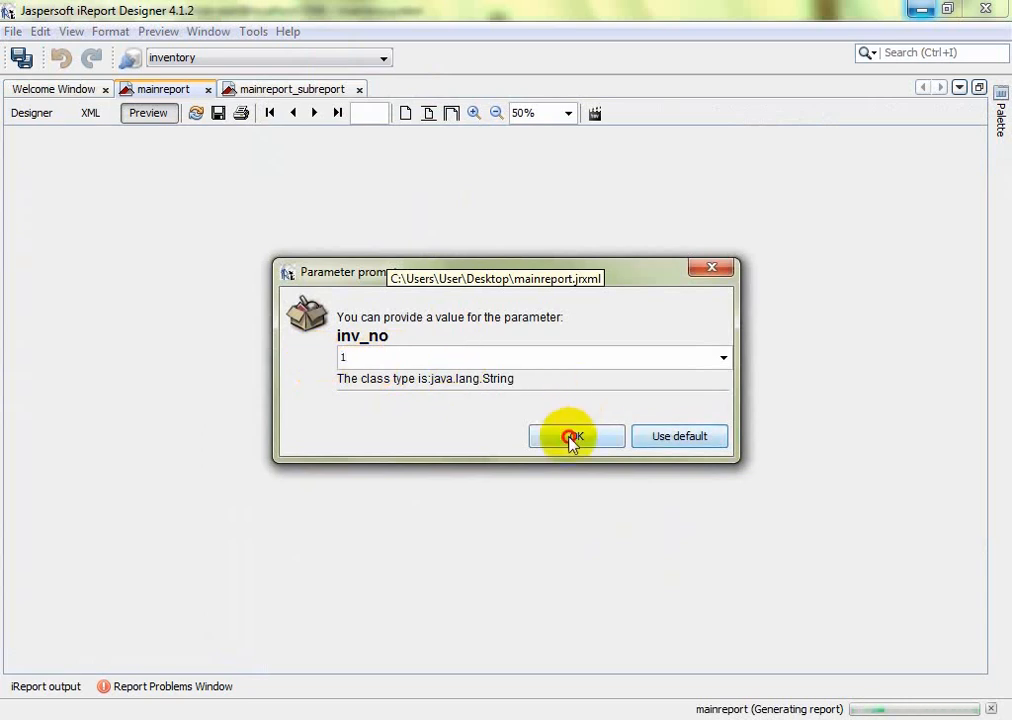
click(572, 438)
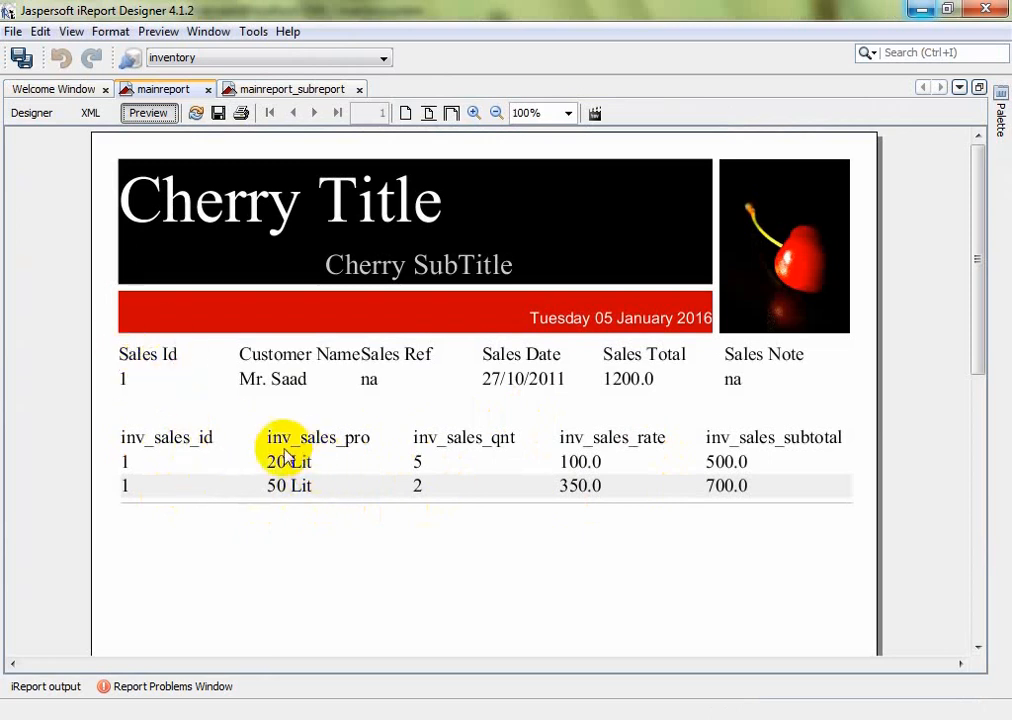
click(33, 114)
Back in the layout, tick Use as a prompt for the inv_no parameter
click(404, 114)
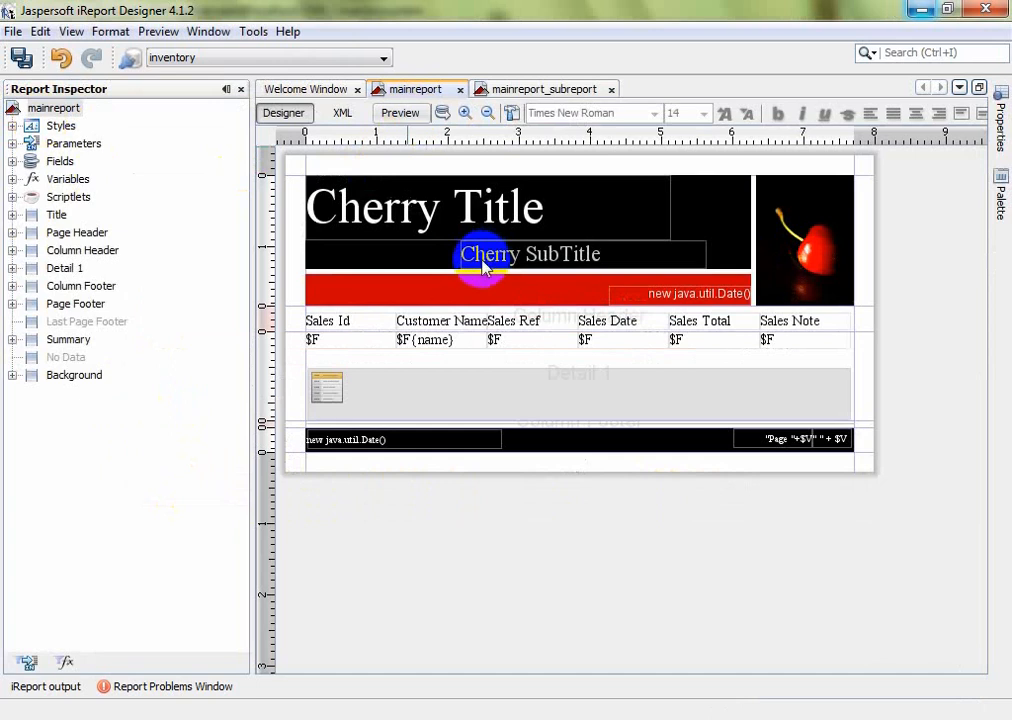
click(32, 113)
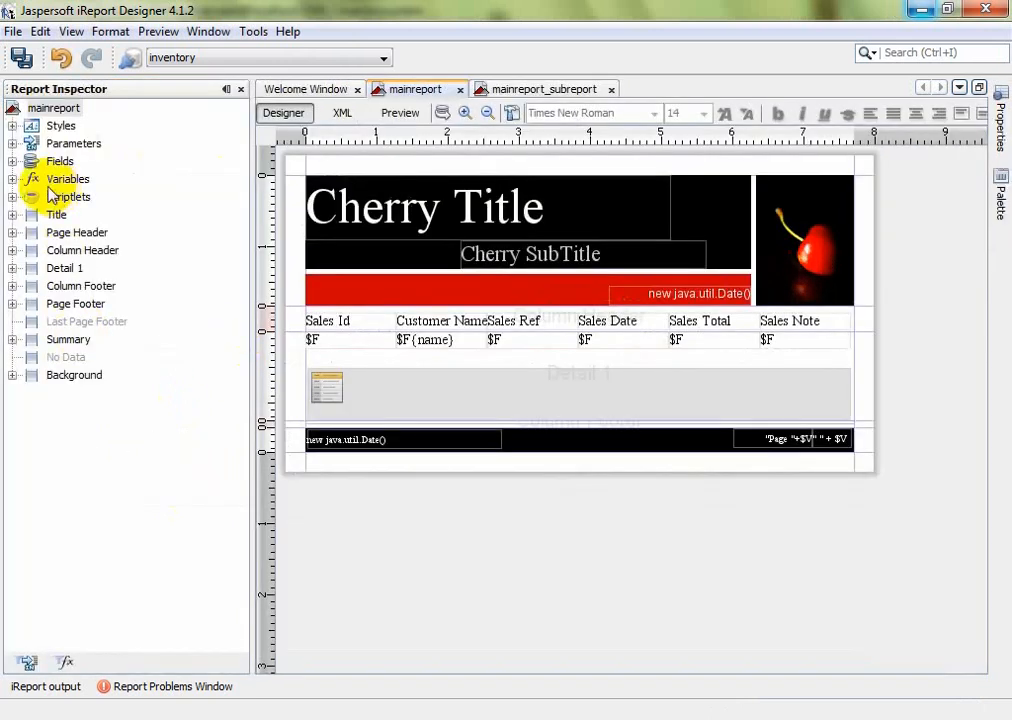
click(11, 143)
click(80, 517)
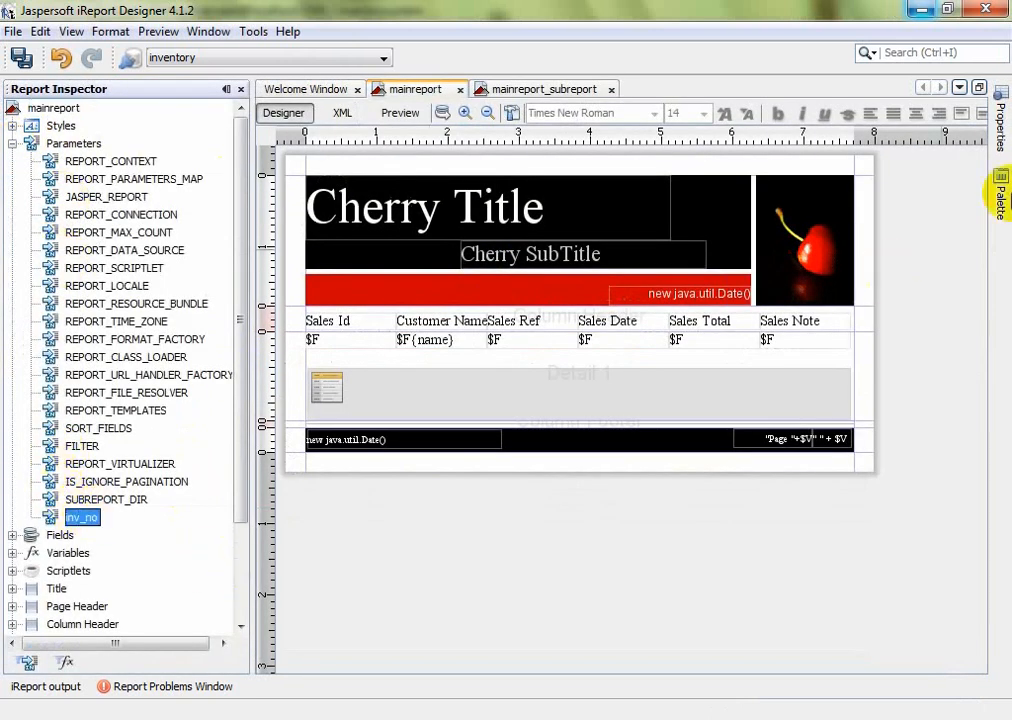
click(1002, 128)
click(840, 163)
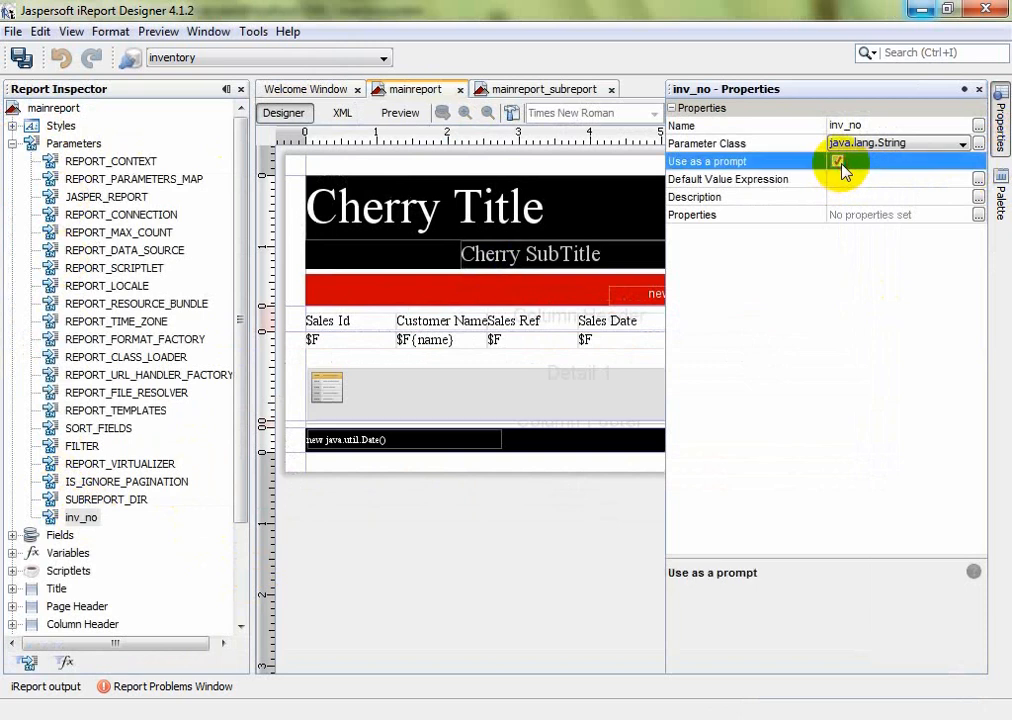
Preview the report with inv_no set to 3
click(400, 111)
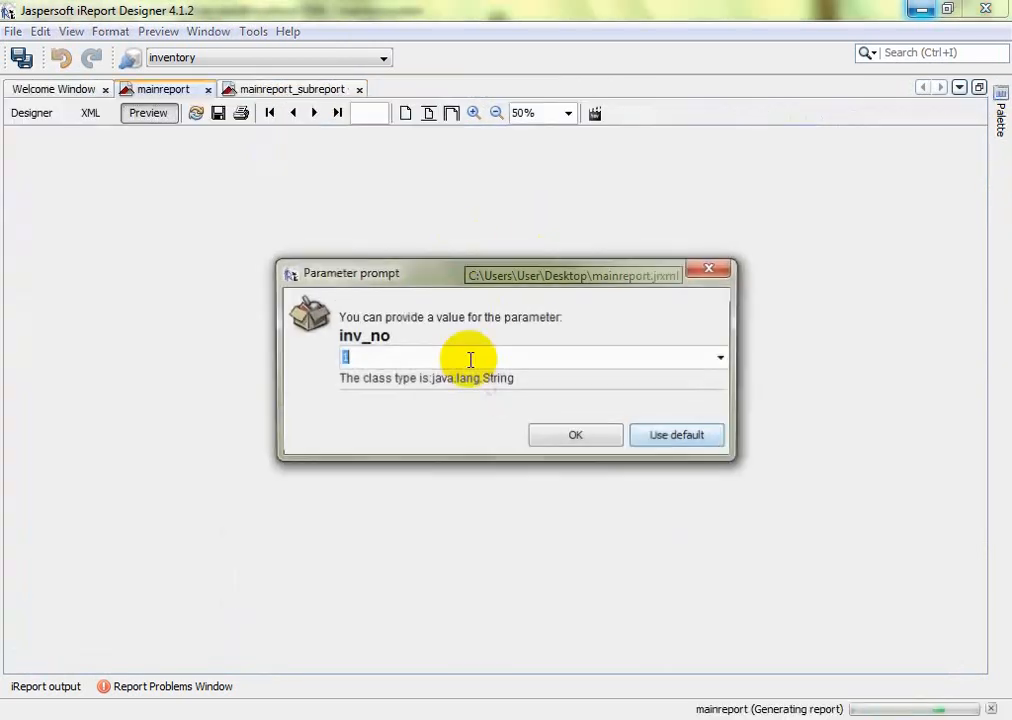
text(3)
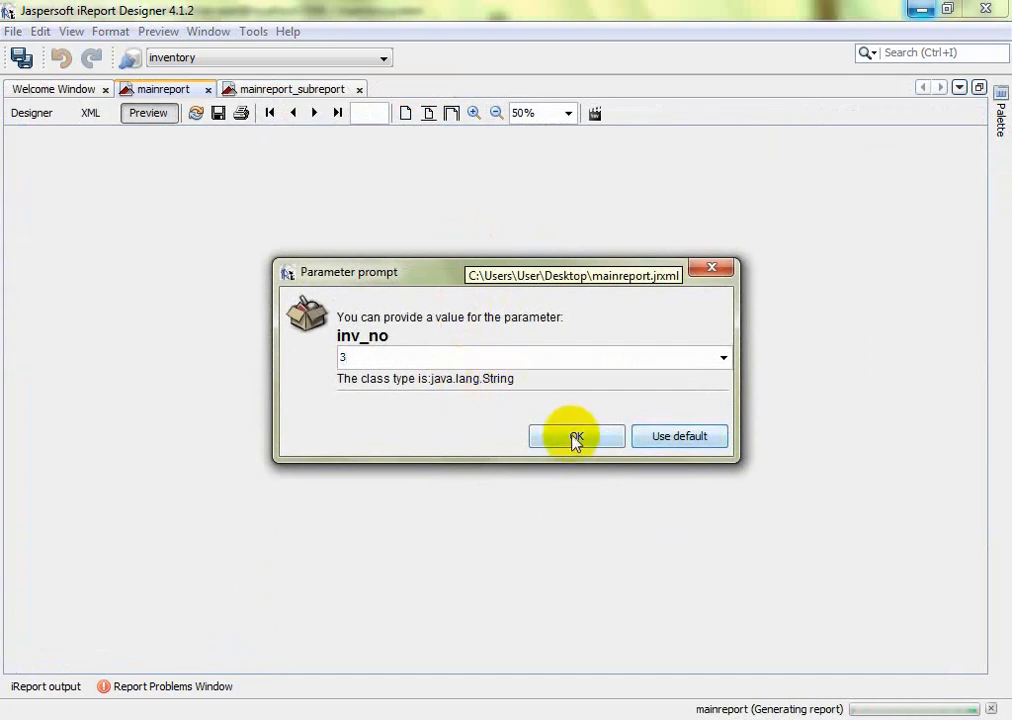
click(576, 438)
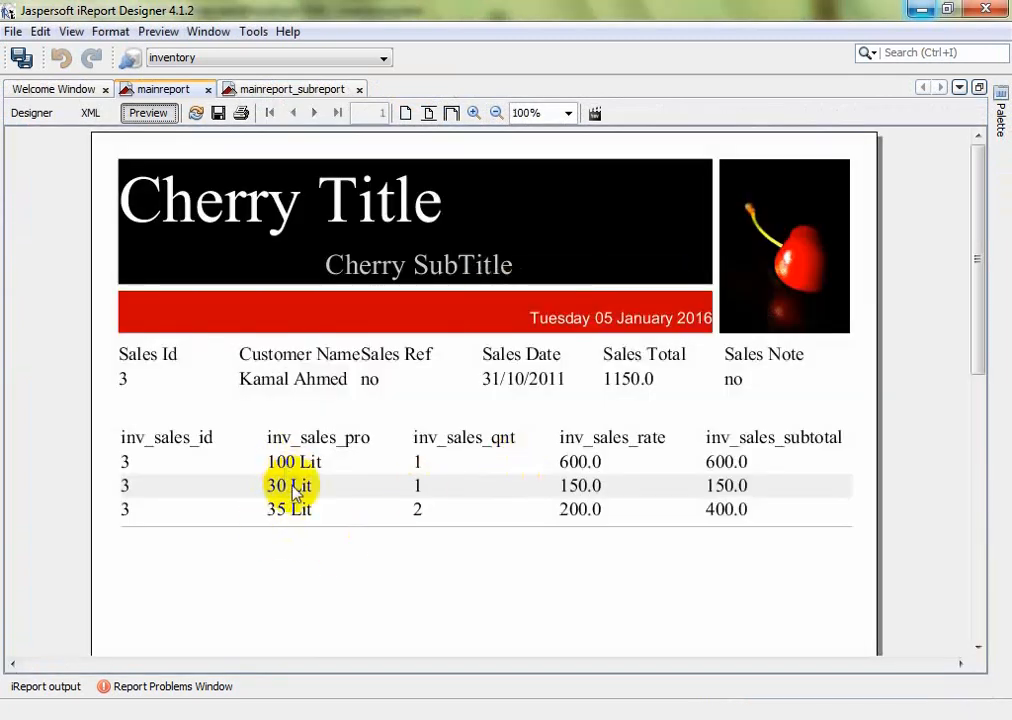